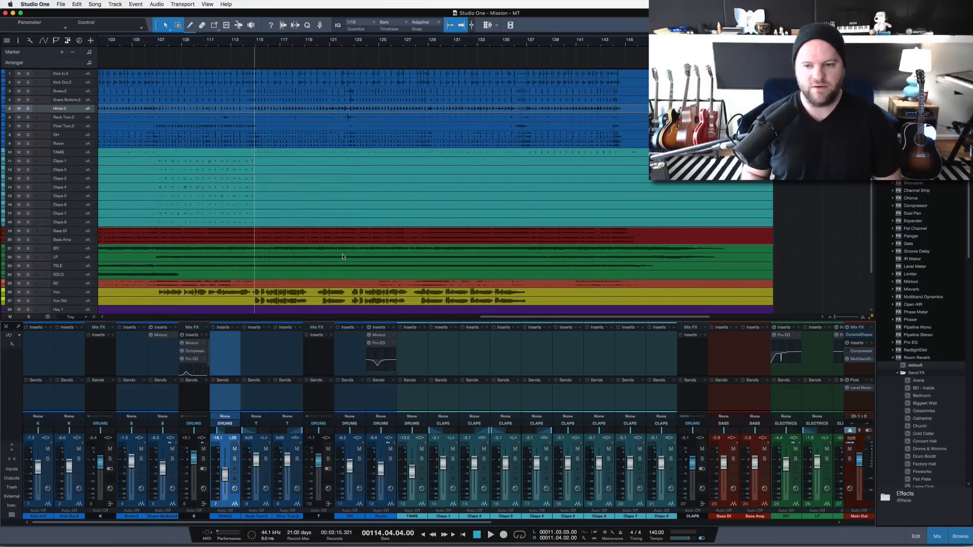
Listen to the song from around bar 114 with the mixer hidden
key(F3)
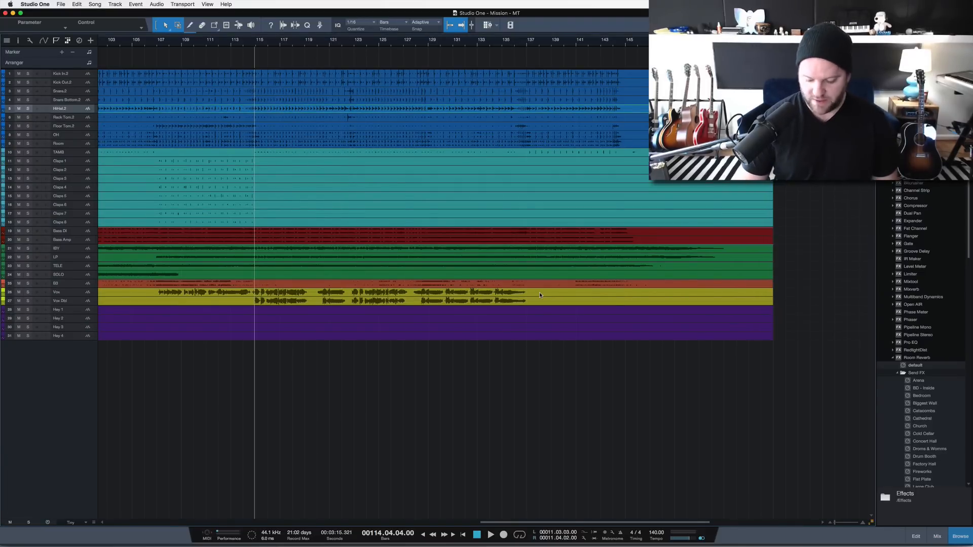
key(space)
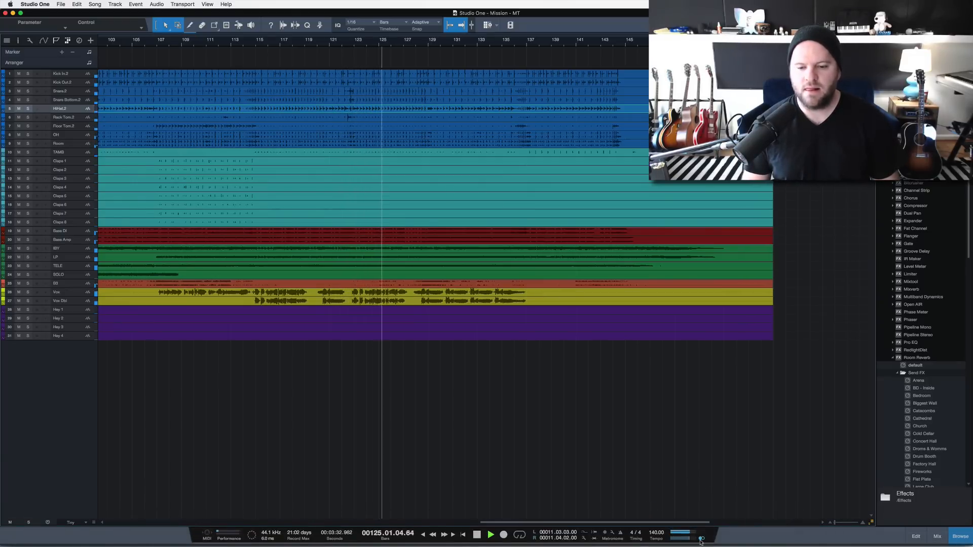
key(space)
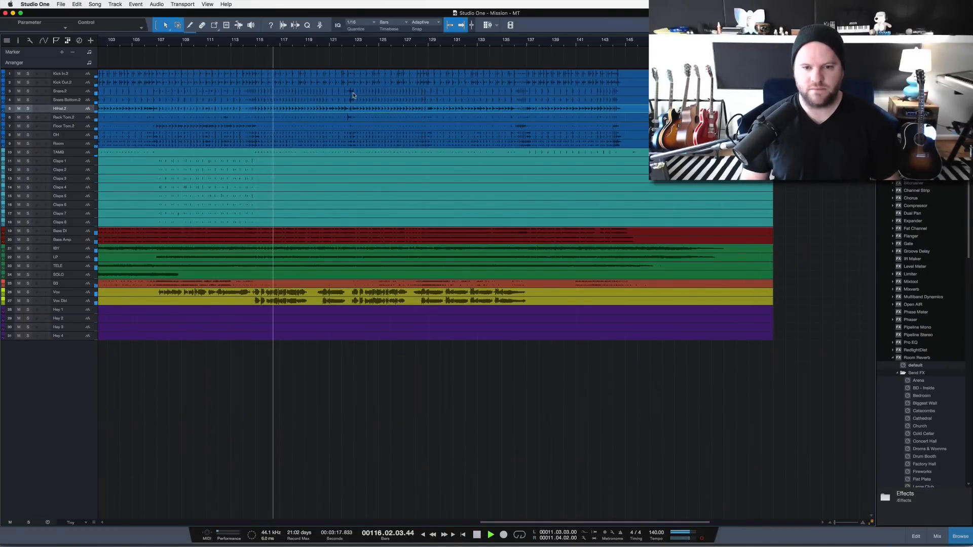
key(space)
Reopen and enlarge the mixer, and remove the Compressor from the Main Out inserts
key(F3)
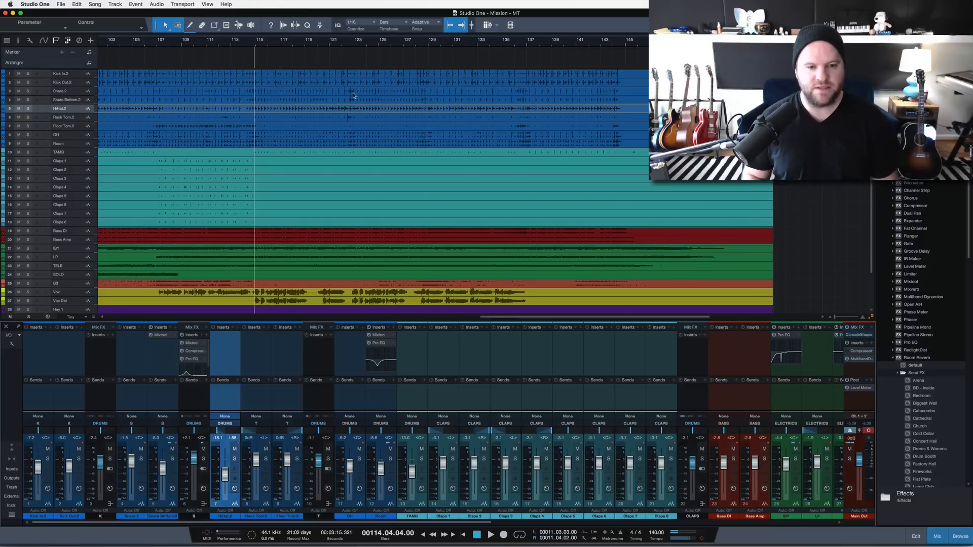
key(F3)
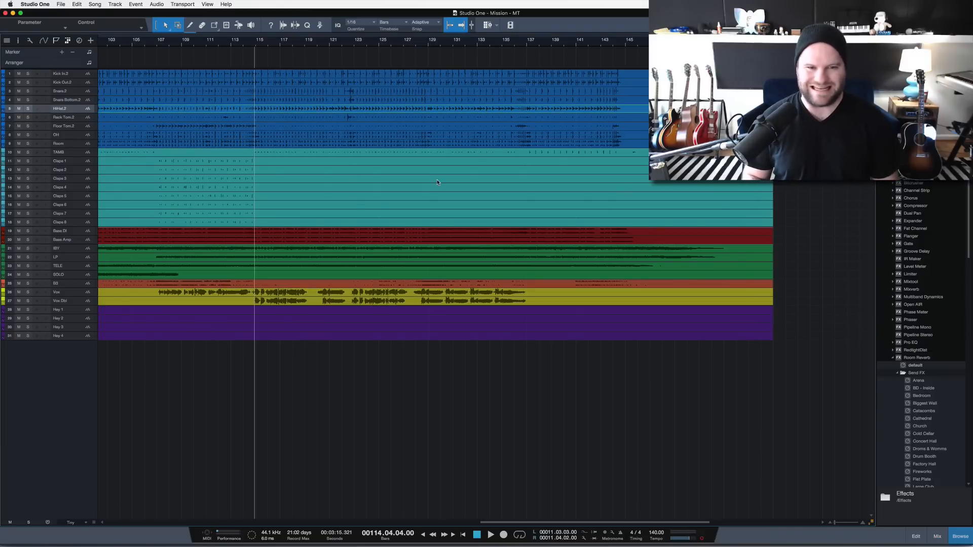
key(F3)
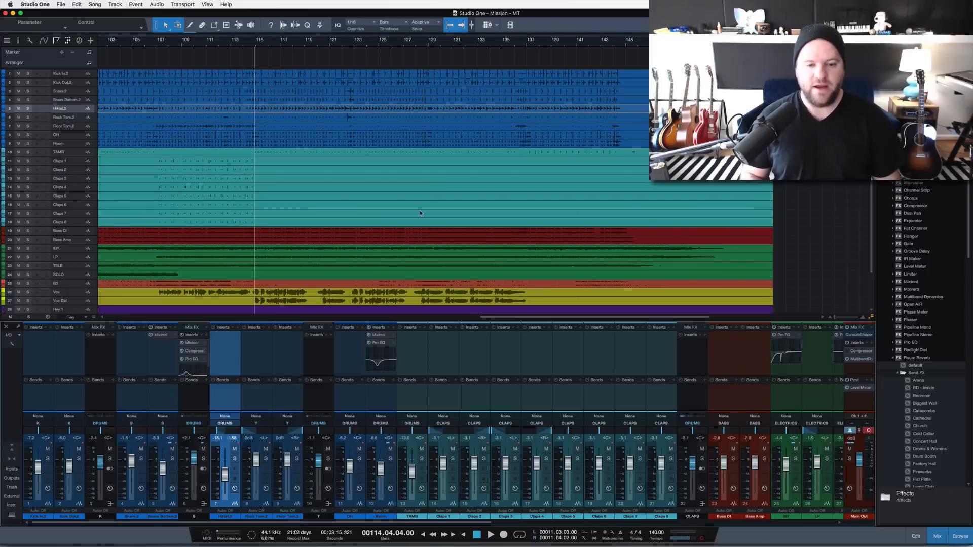
drag(495, 322, 494, 268)
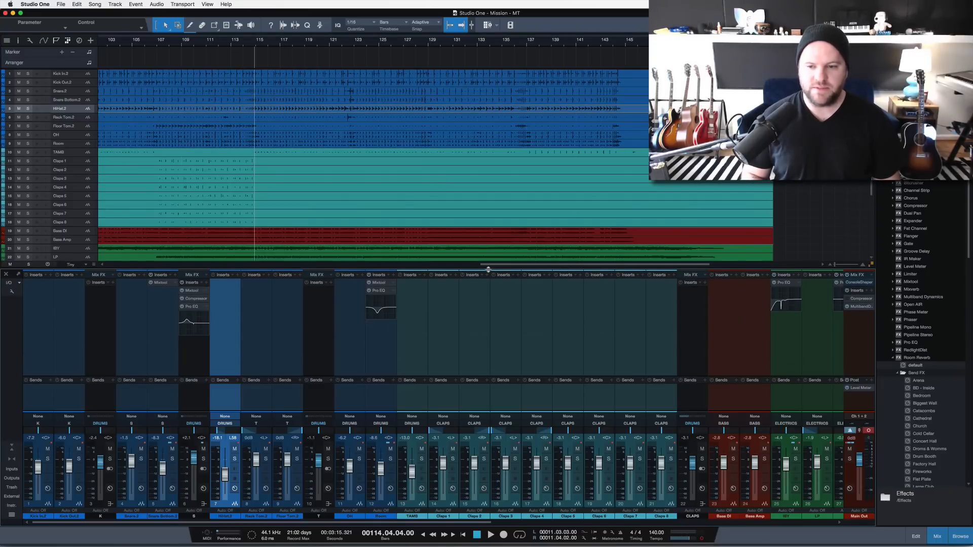
drag(870, 299, 882, 391)
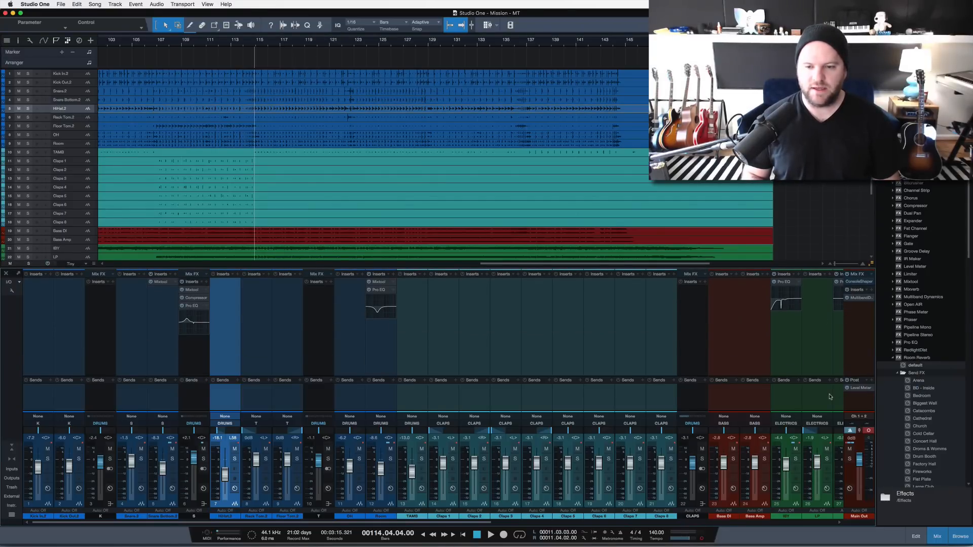
Mute the BASS, ELECTRICS, KEYS, VOX and BGV buses together, and select the DRUMS bus
scroll(829, 397, right, 15)
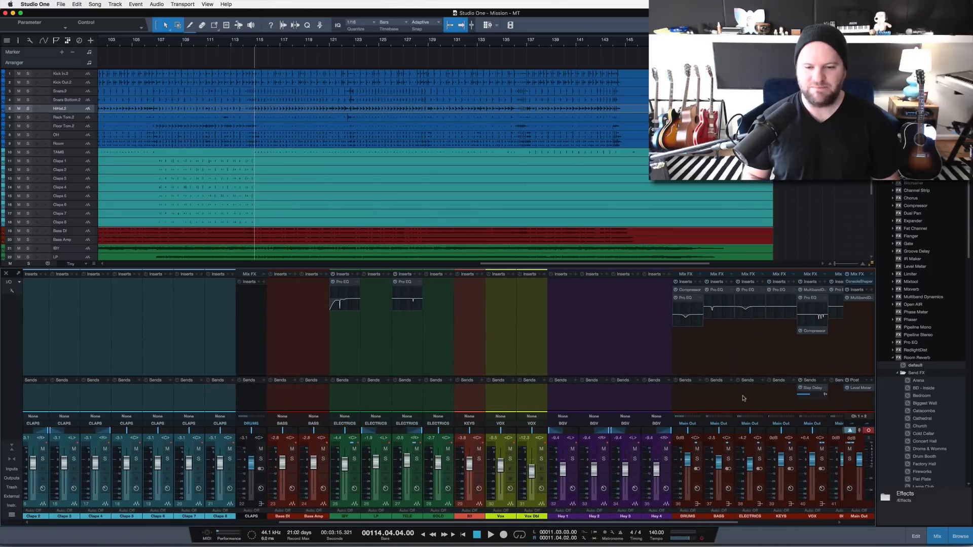
scroll(704, 399, right, 6)
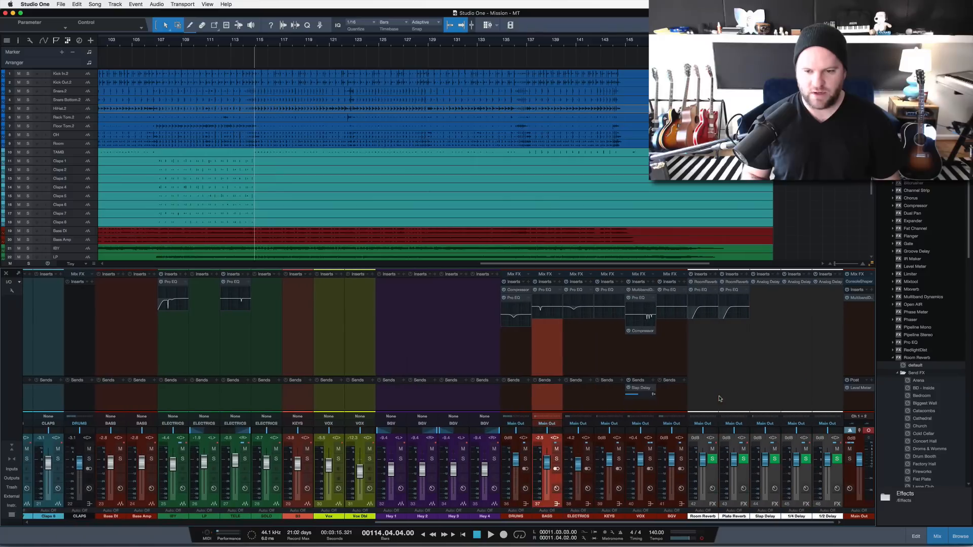
shift+click(680, 403)
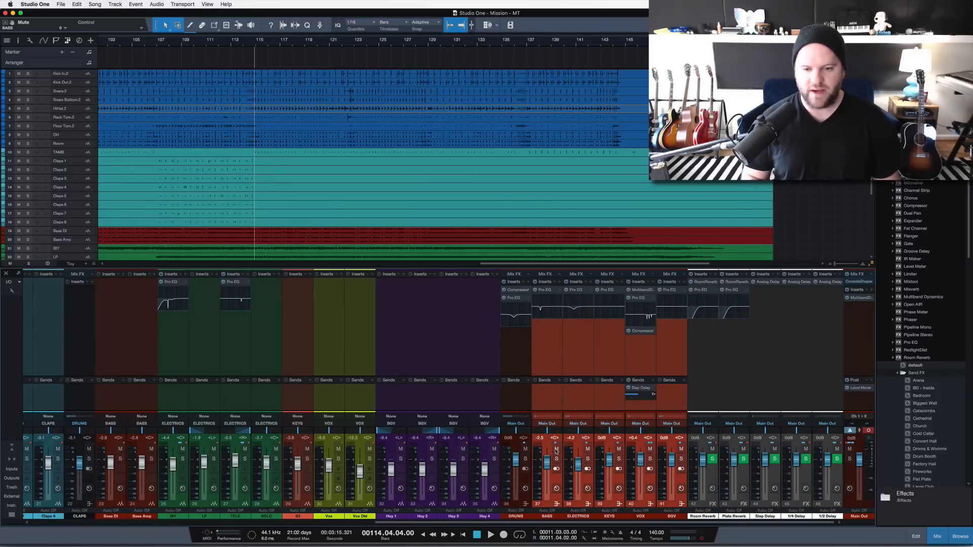
click(510, 397)
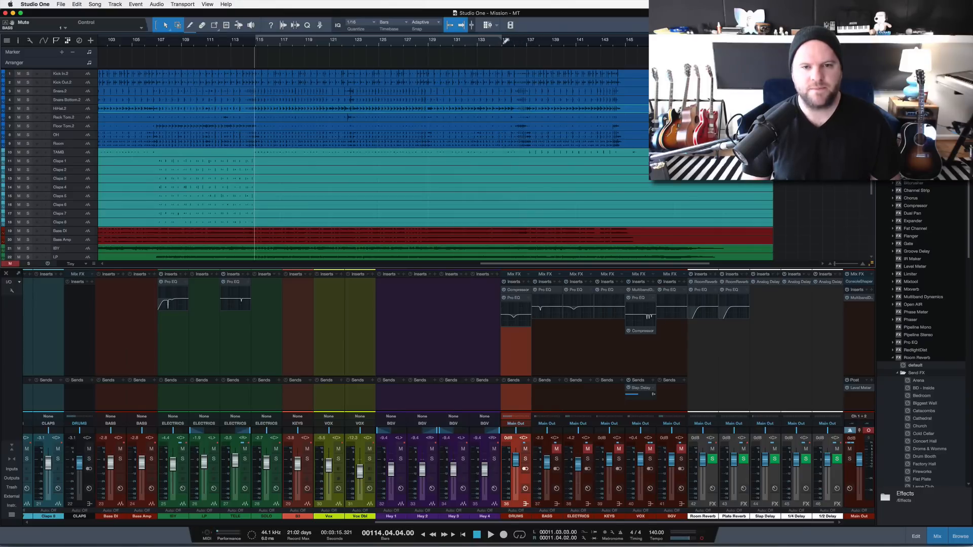
Save the song with looping set from bar 115 to bar 135, and start playback
drag(505, 40, 502, 43)
key(super+s)
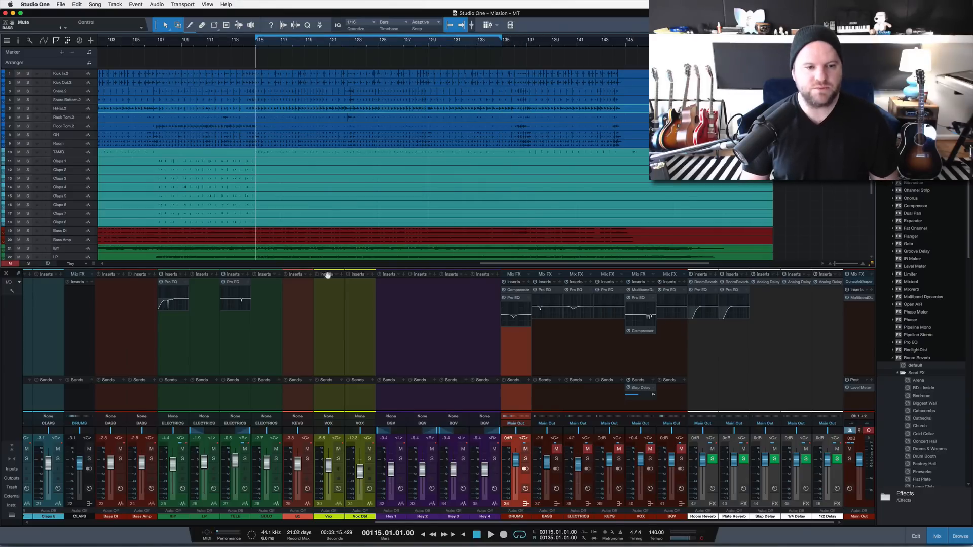
scroll(327, 328, left, 5)
scroll(326, 329, left, 5)
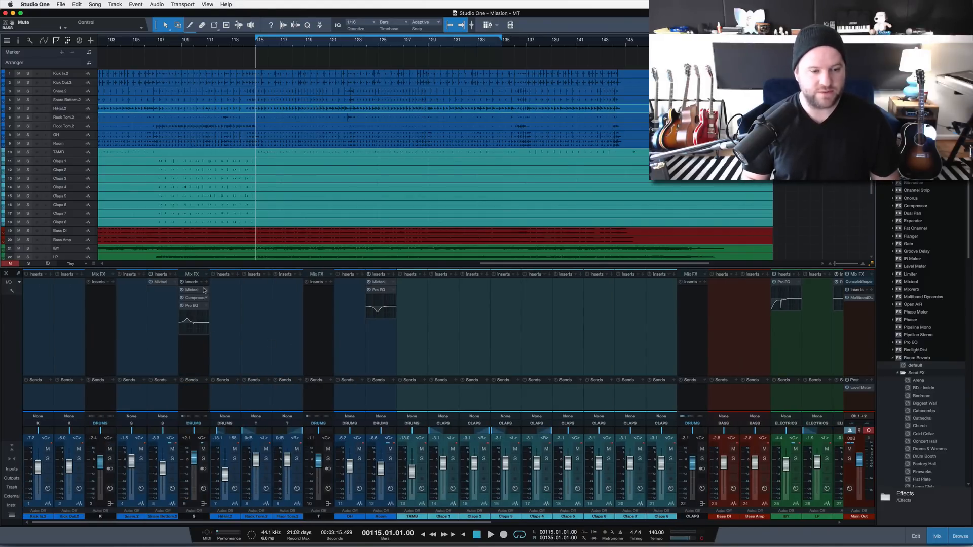
scroll(249, 380, right, 8)
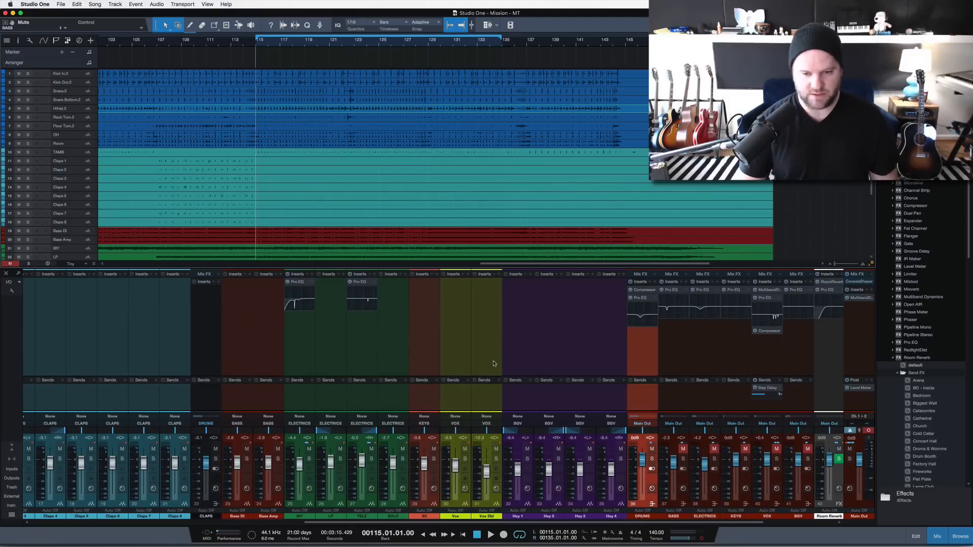
key(space)
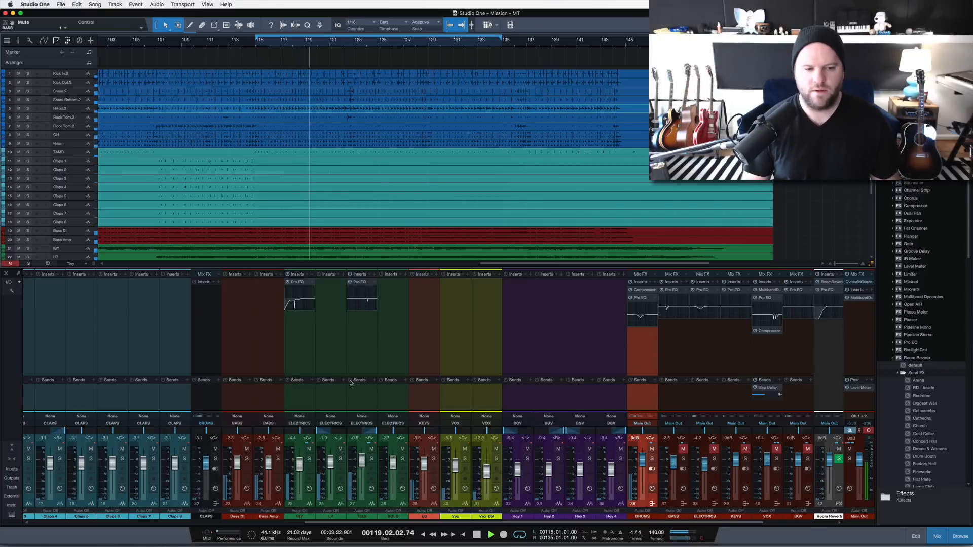
In the S bus's Pro EQ, deepen the LMF cut to -14.14 dB and add a narrow MF cut of about -18 dB near 200 Hz
scroll(350, 382, left, 10)
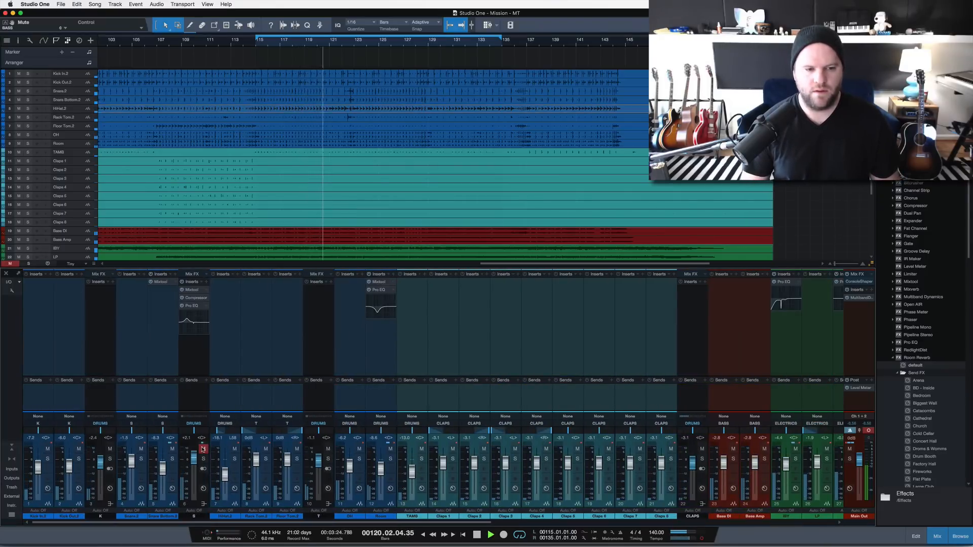
click(192, 306)
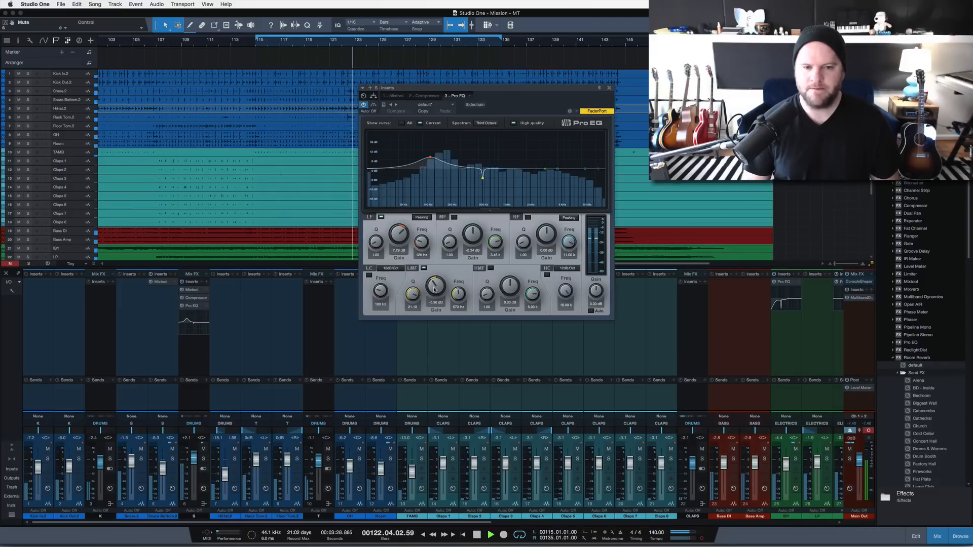
drag(434, 290, 434, 250)
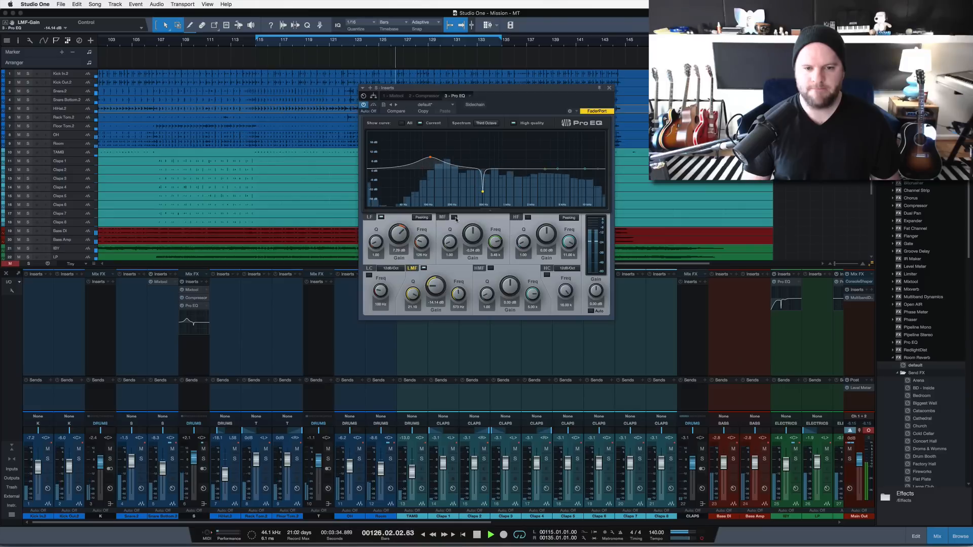
drag(544, 168, 513, 143)
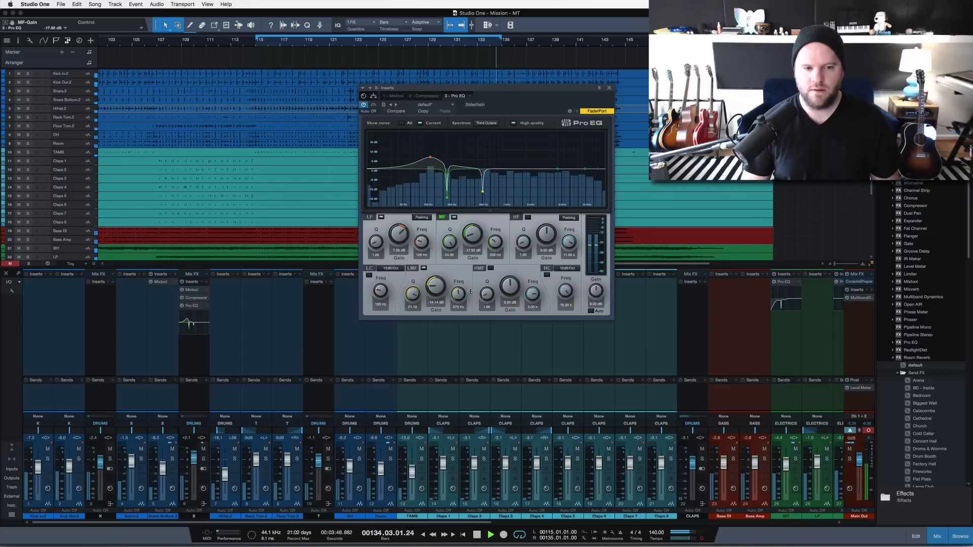
click(203, 450)
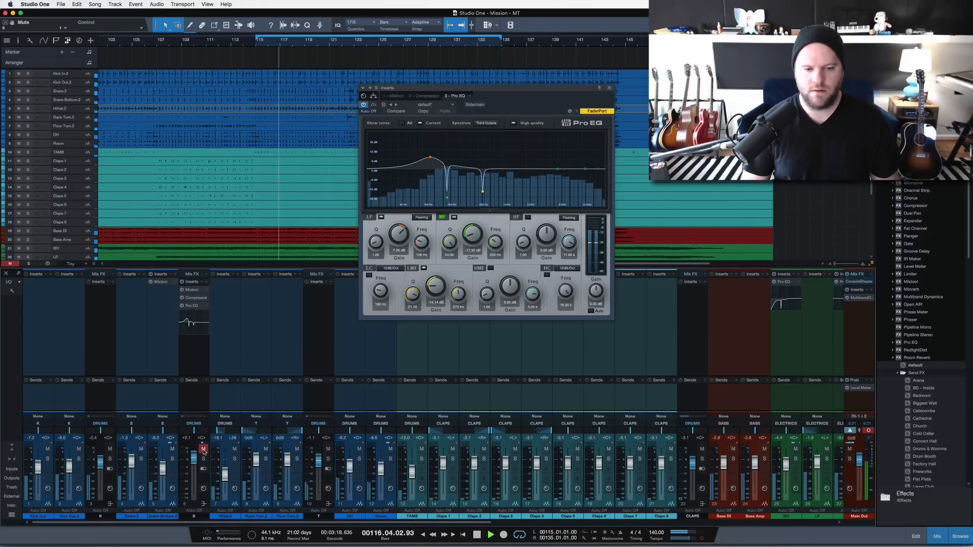
click(203, 449)
Solo the OH track and insert a Pro EQ on it with a narrow LMF cut of about -17 dB near 280 Hz
click(359, 458)
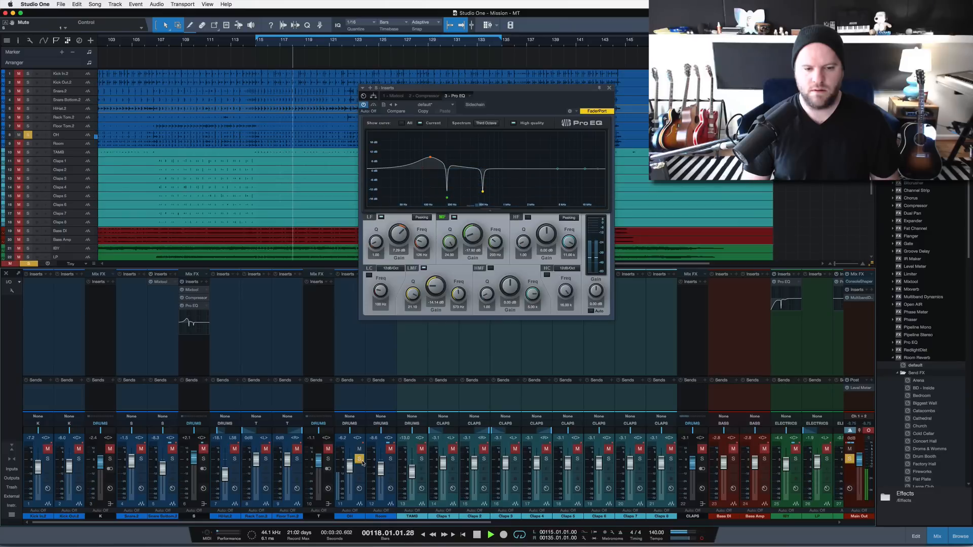
click(609, 88)
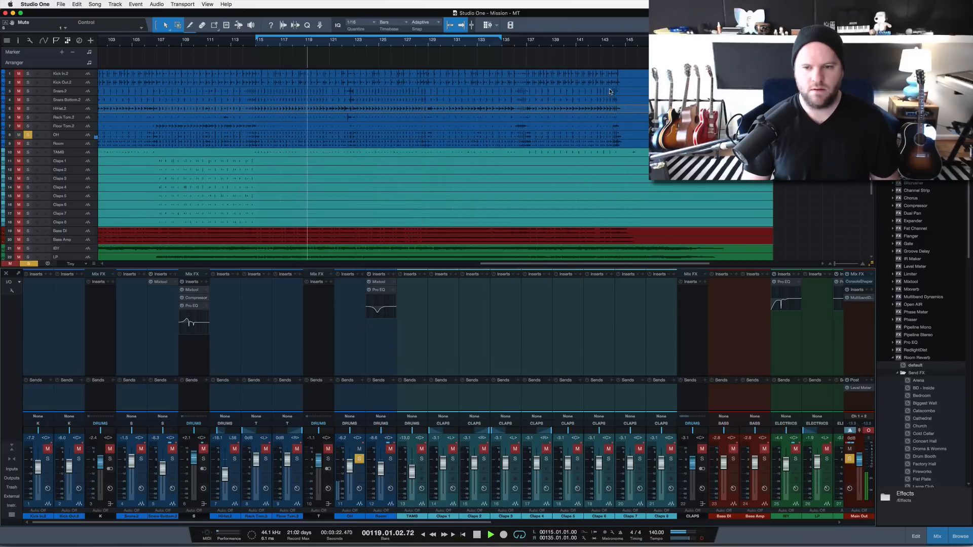
drag(896, 343, 348, 344)
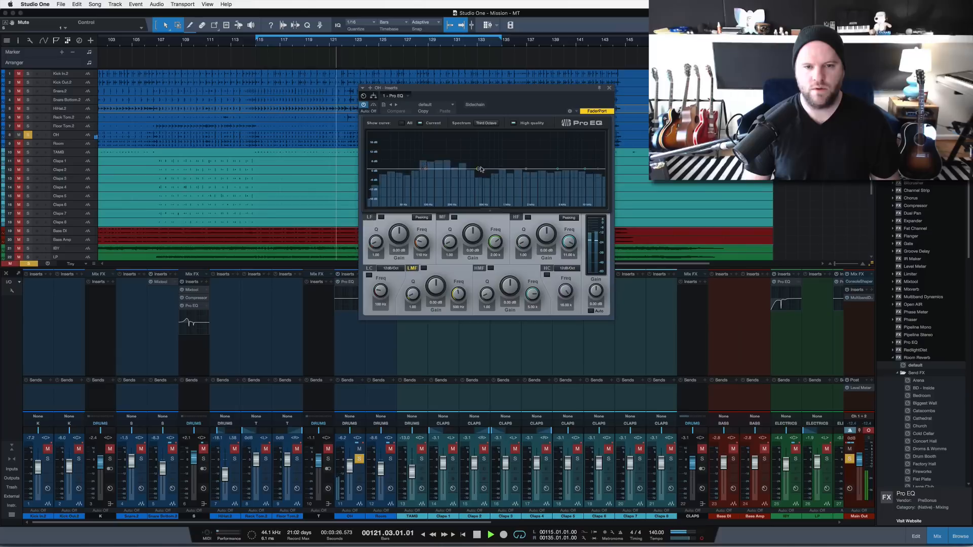
drag(477, 169, 459, 141)
scroll(476, 149, up, 5)
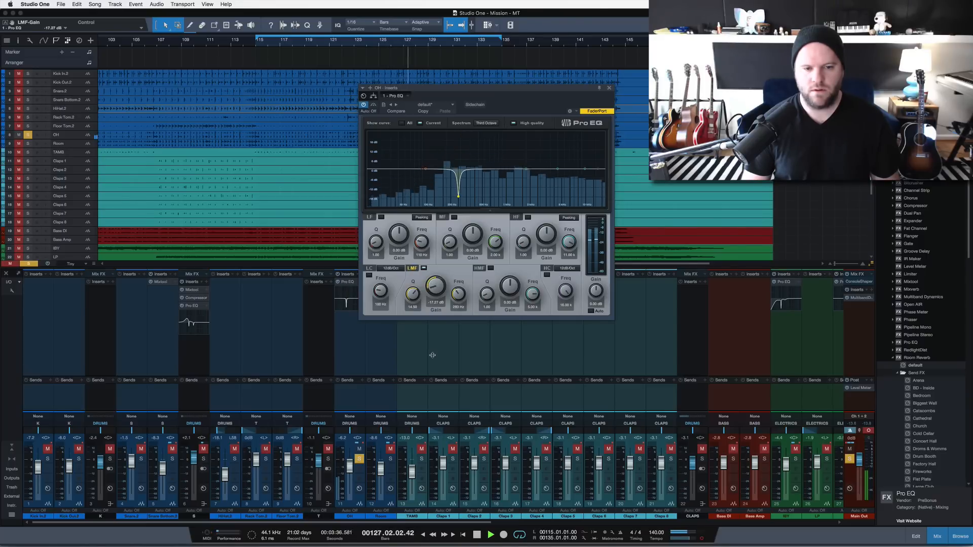
Add a narrow MF cut of about -13 dB at about 187 Hz in the OH Pro EQ, and unsolo the track
drag(524, 170, 474, 157)
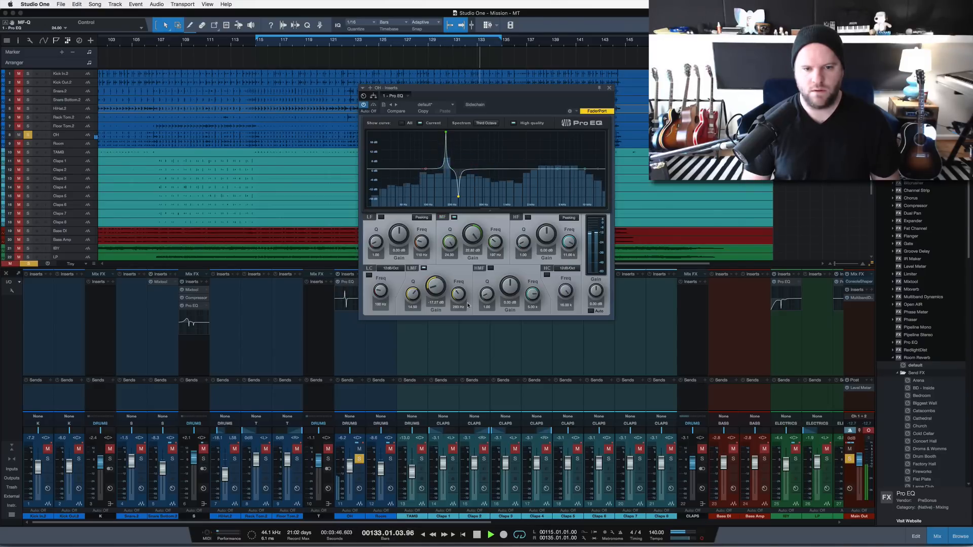
drag(471, 236, 466, 310)
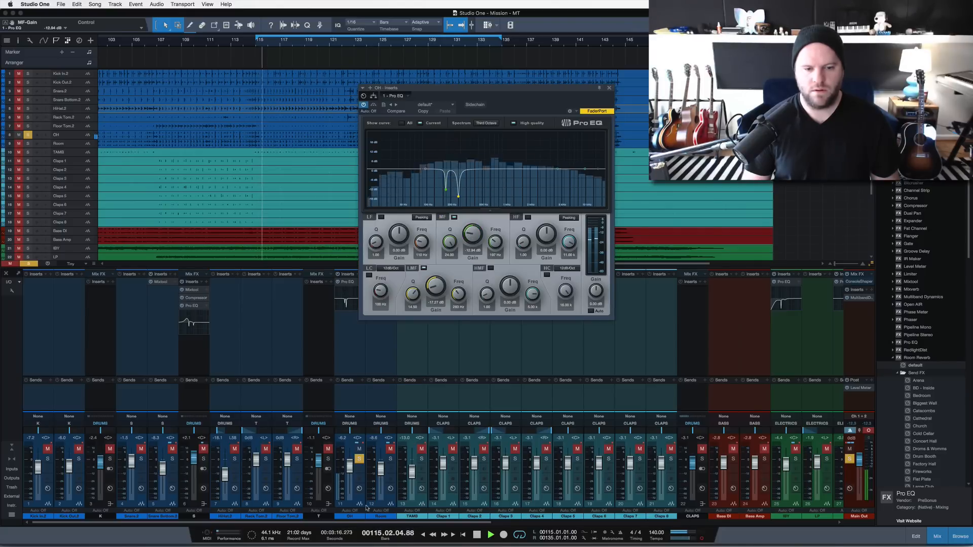
click(359, 459)
Solo the Room channel and raise its volume fader by about 6 dB
click(390, 459)
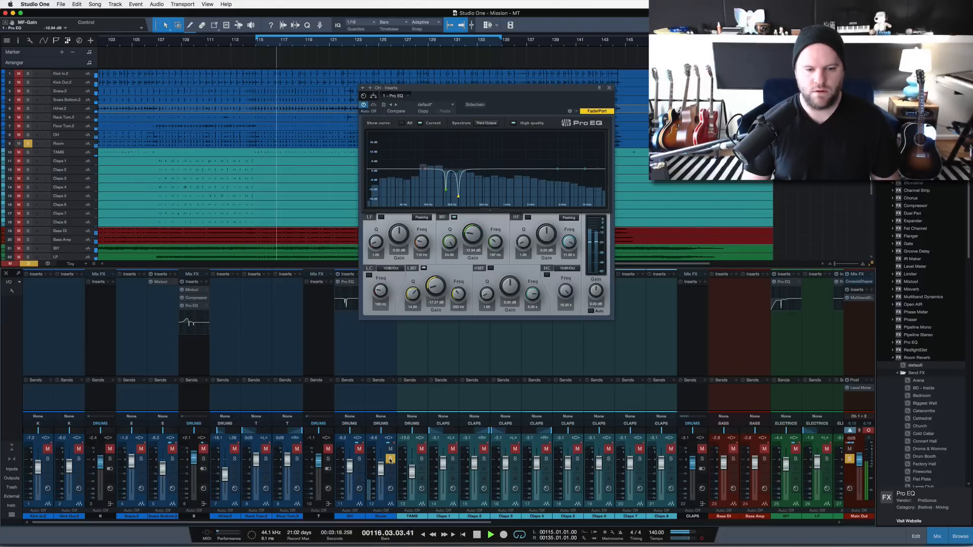
drag(380, 470, 380, 462)
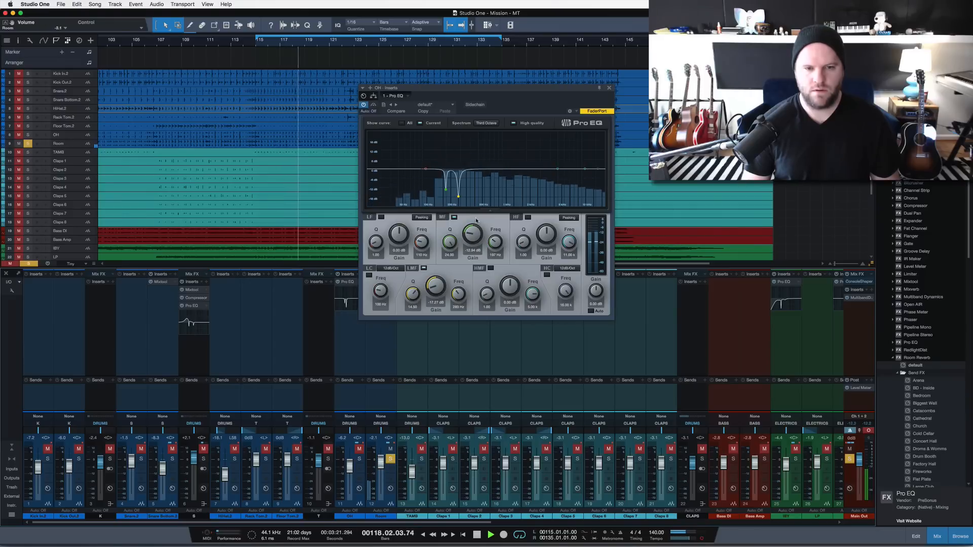
click(609, 88)
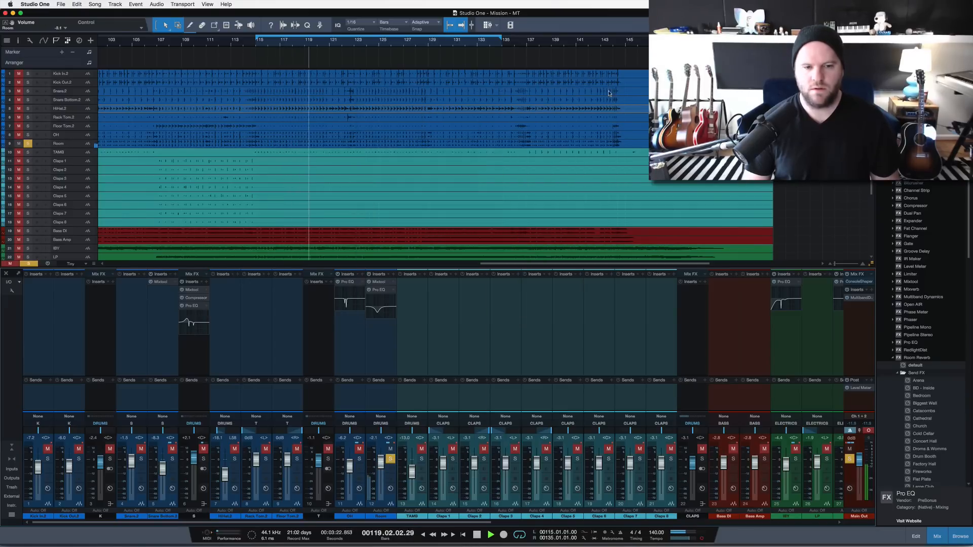
Enable the low cut at 107 Hz in the Room channel's Pro EQ, and lower the unsoloed channel's fader to about -8.8 dB
click(379, 290)
click(369, 275)
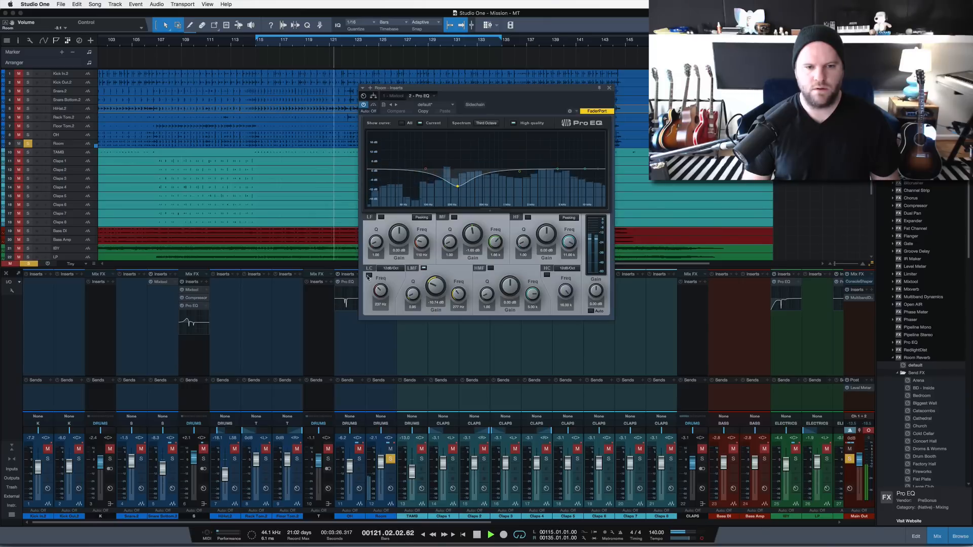
drag(379, 290, 379, 293)
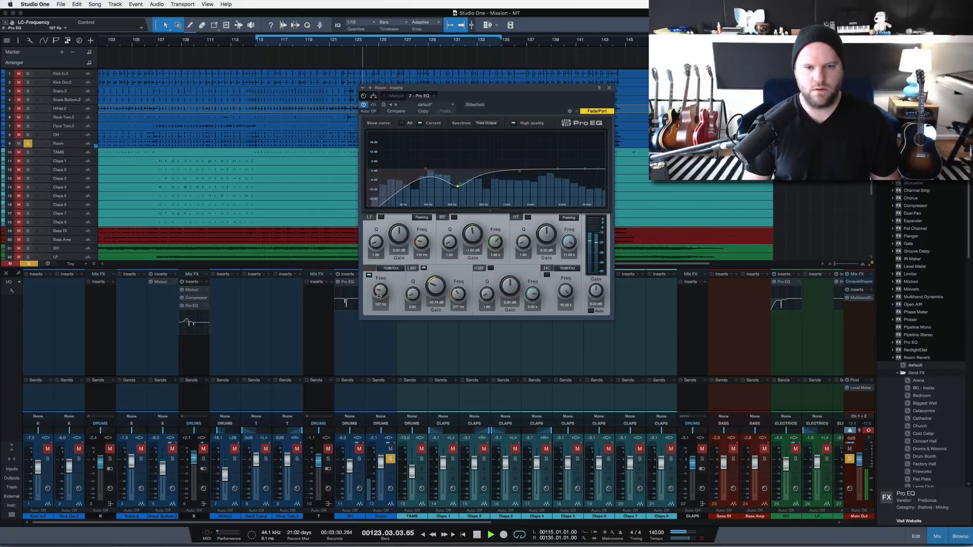
click(390, 458)
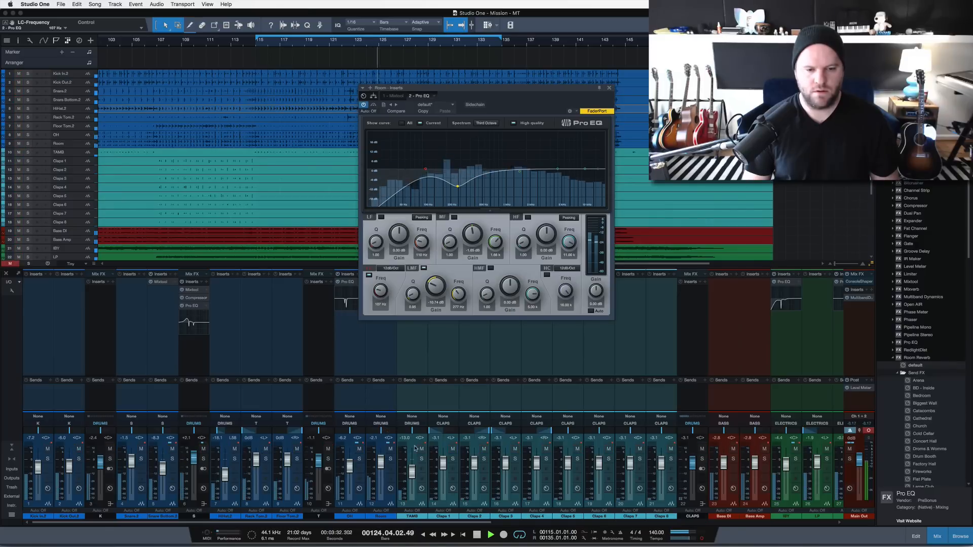
click(609, 87)
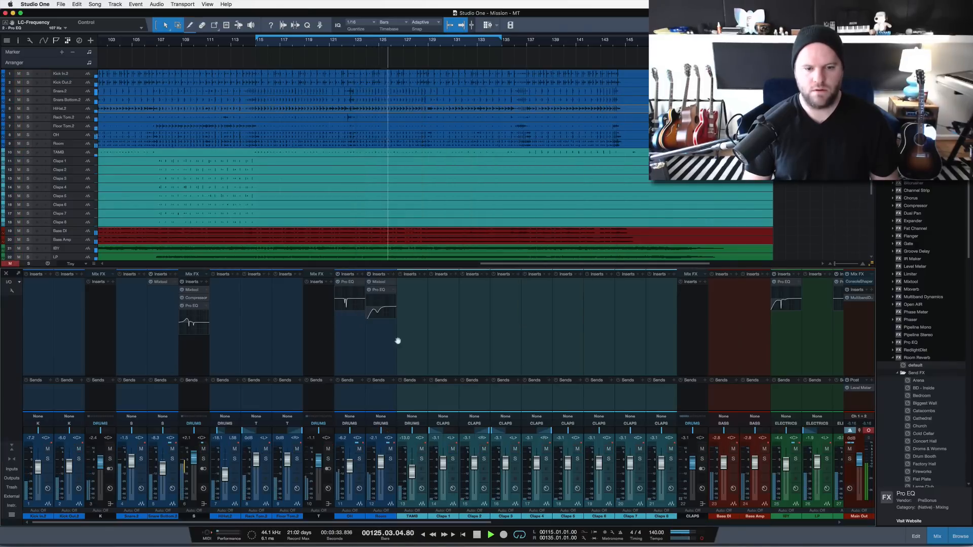
click(387, 392)
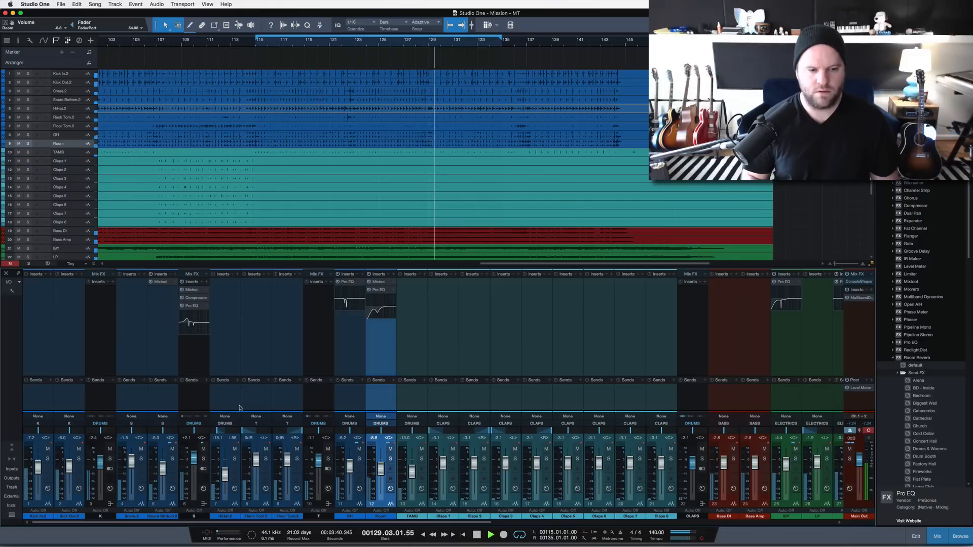
Audition the snare bus (S) in the full mix by muting and unmuting it, and solo it briefly
click(358, 391)
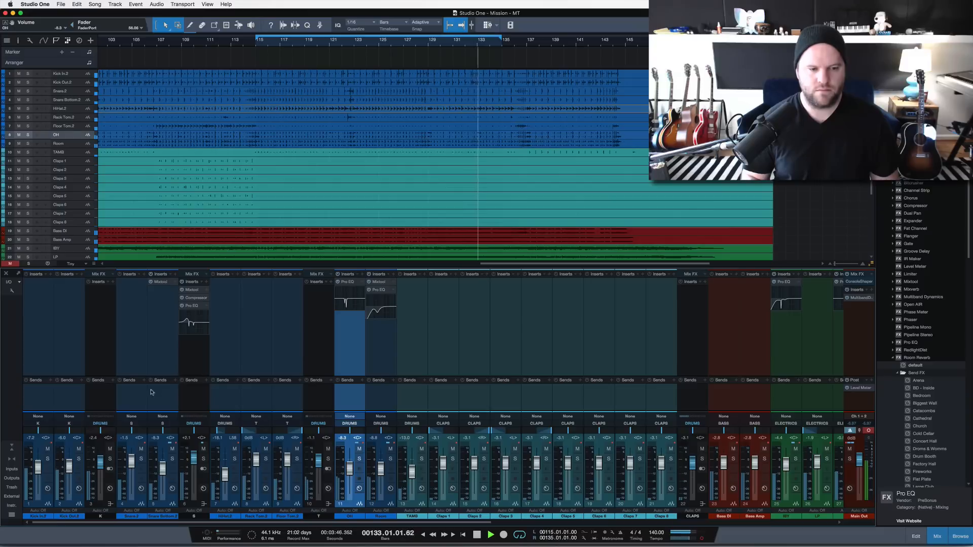
click(203, 449)
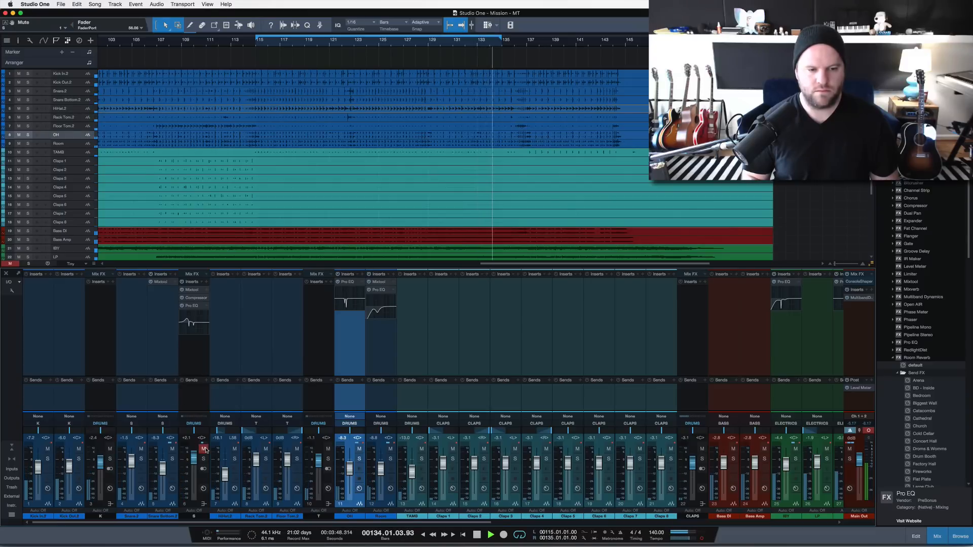
click(203, 449)
click(203, 459)
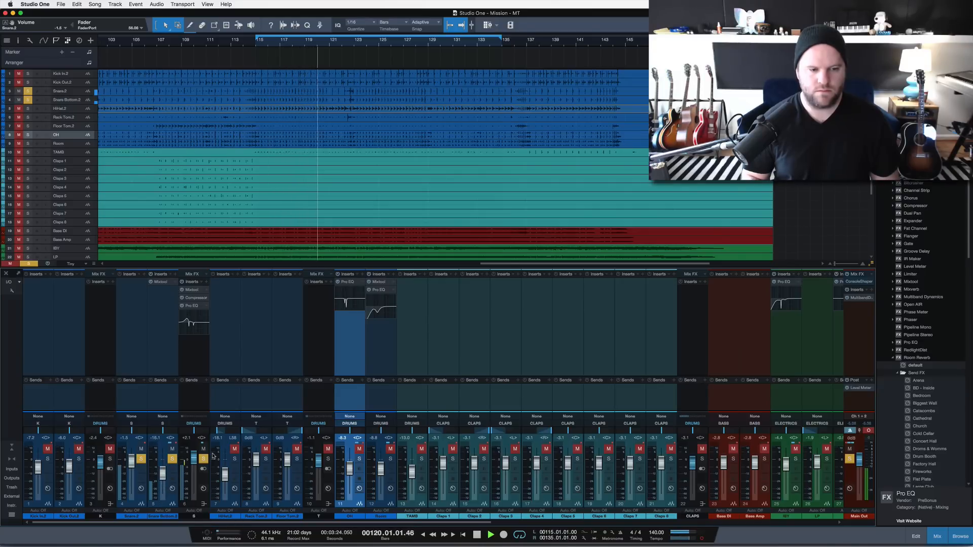
click(203, 458)
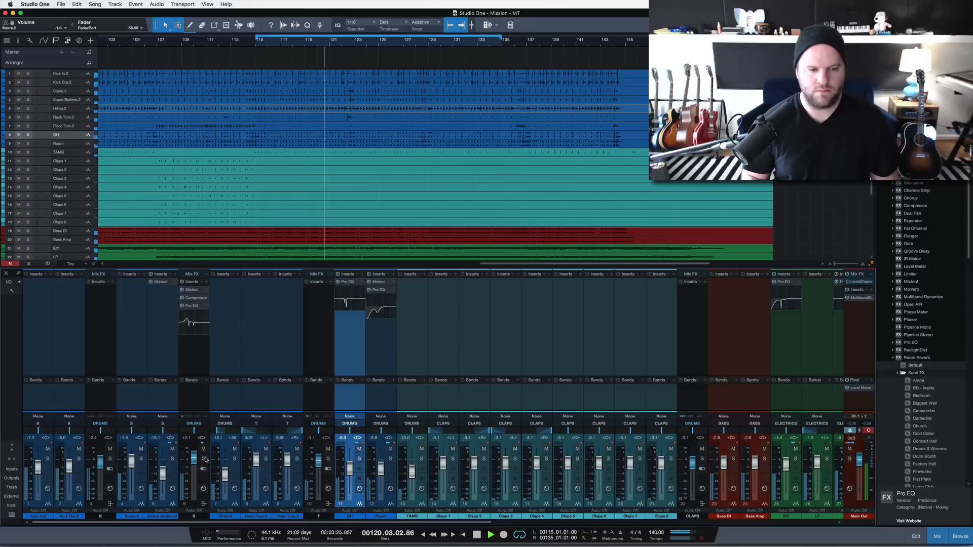
Solo Kick Out.2 alone within the K bus and insert a Pro EQ on it with the high cut at about 1 kHz
click(111, 459)
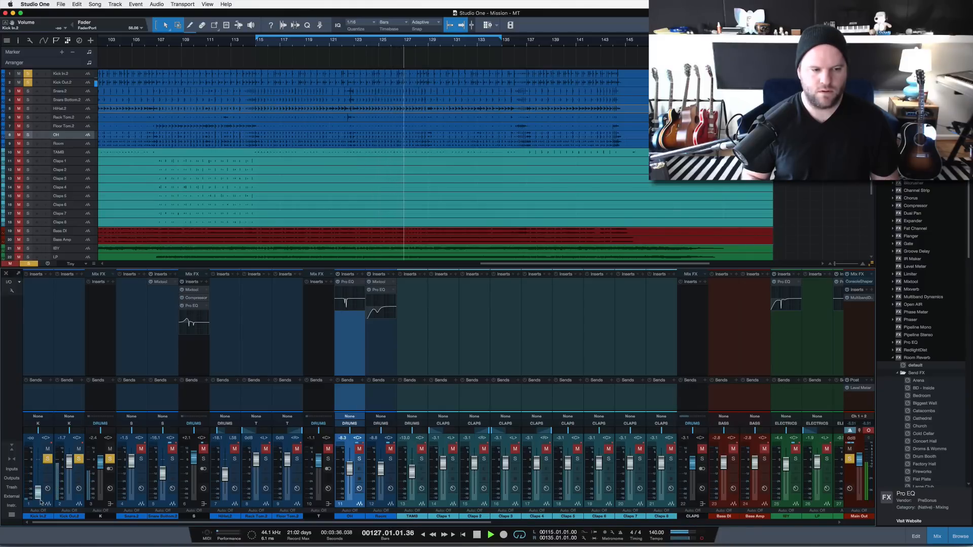
super+click(79, 459)
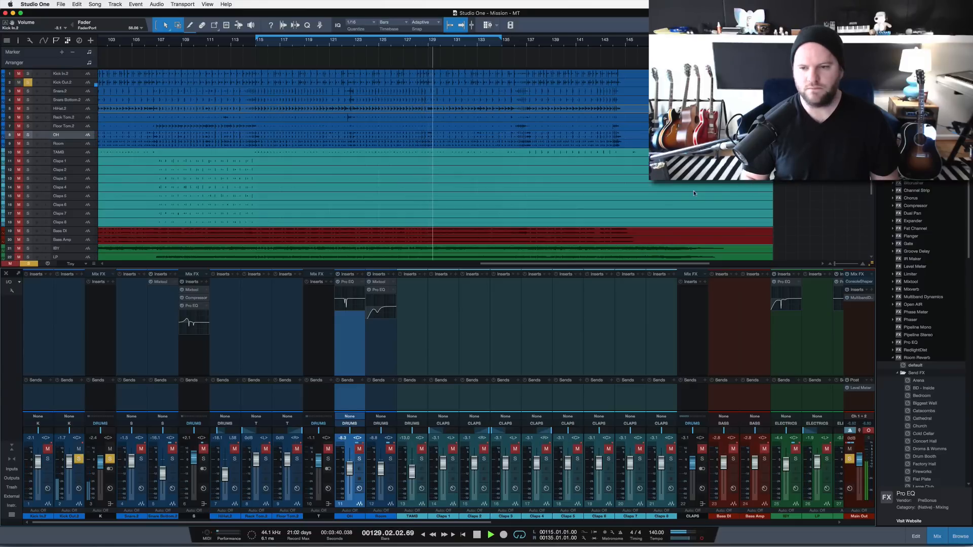
drag(905, 347, 71, 303)
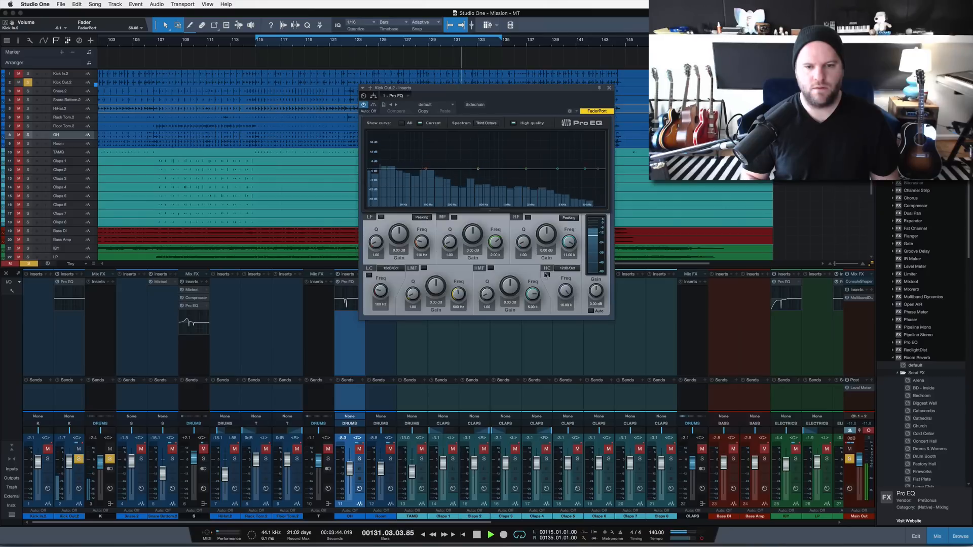
drag(567, 298, 564, 320)
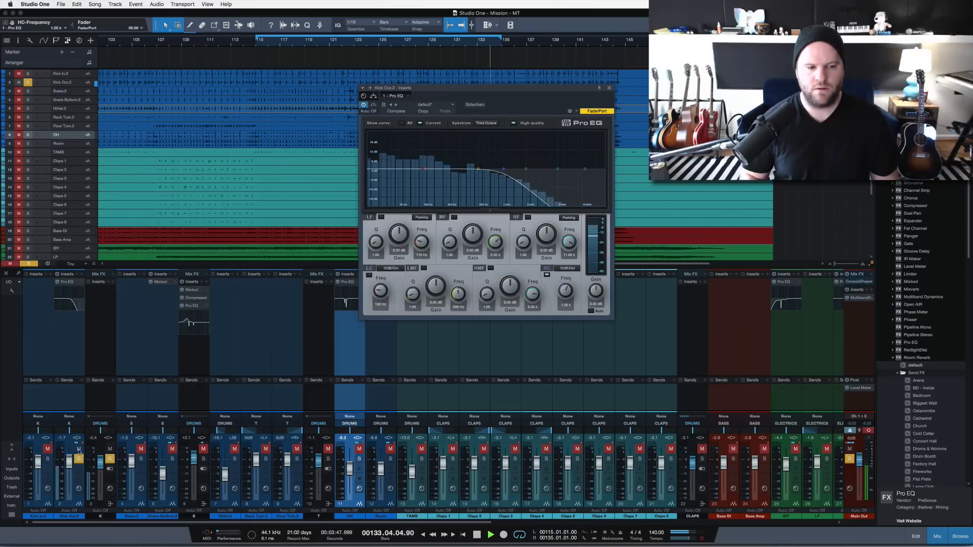
Solo Kick In.2 together with Kick Out.2, lower its fader to about -6.8 dB, and clear all solos after stopping playback
click(47, 460)
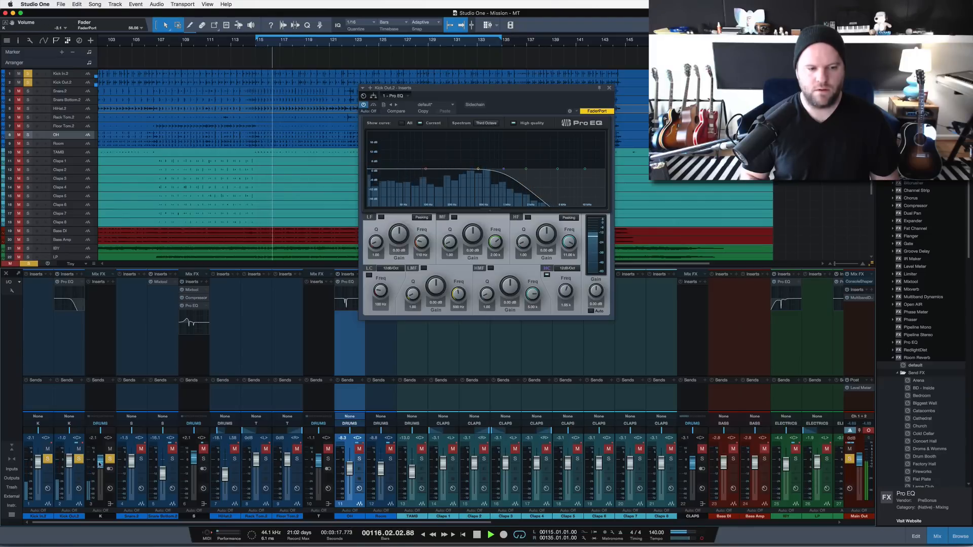
mouse_move(40, 464)
mouse_down()
mouse_move(40, 477)
mouse_move(38, 468)
mouse_up()
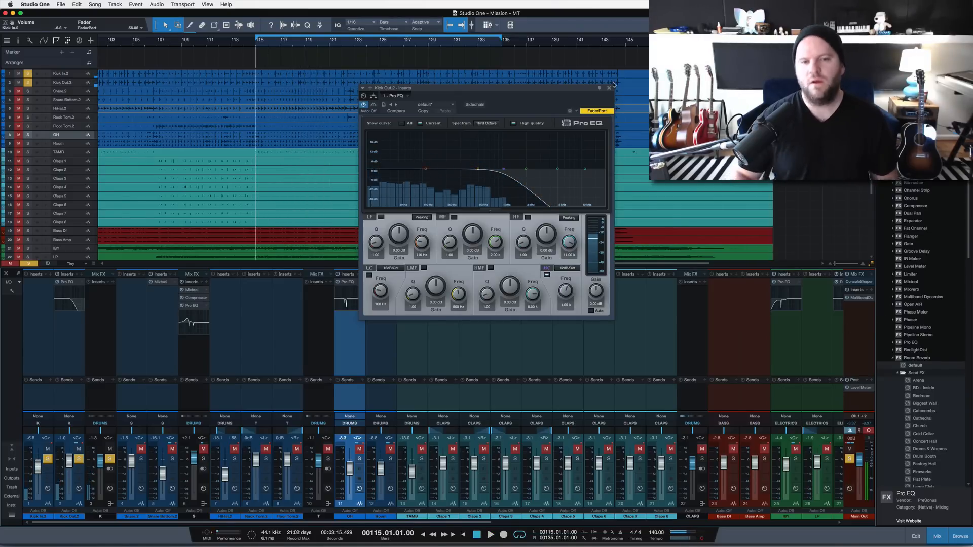
key(space)
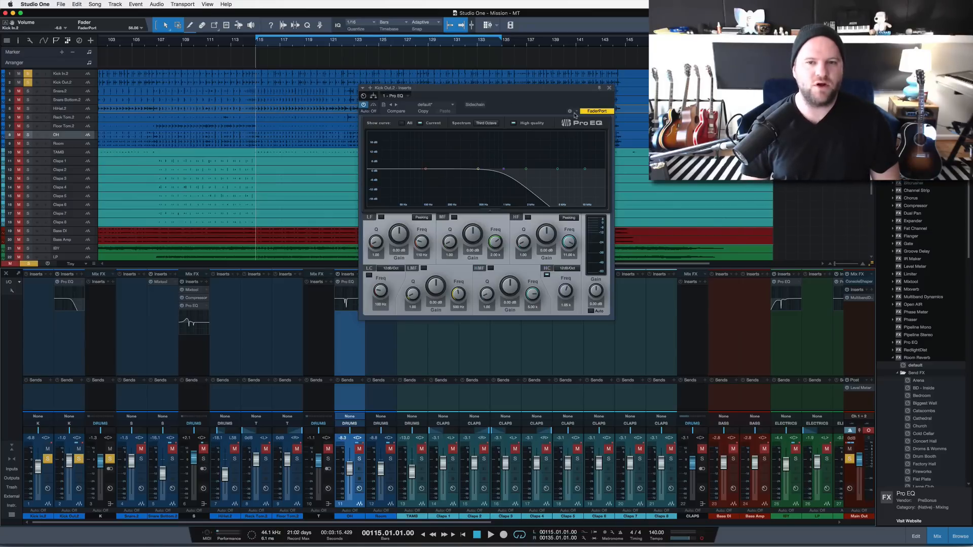
click(609, 88)
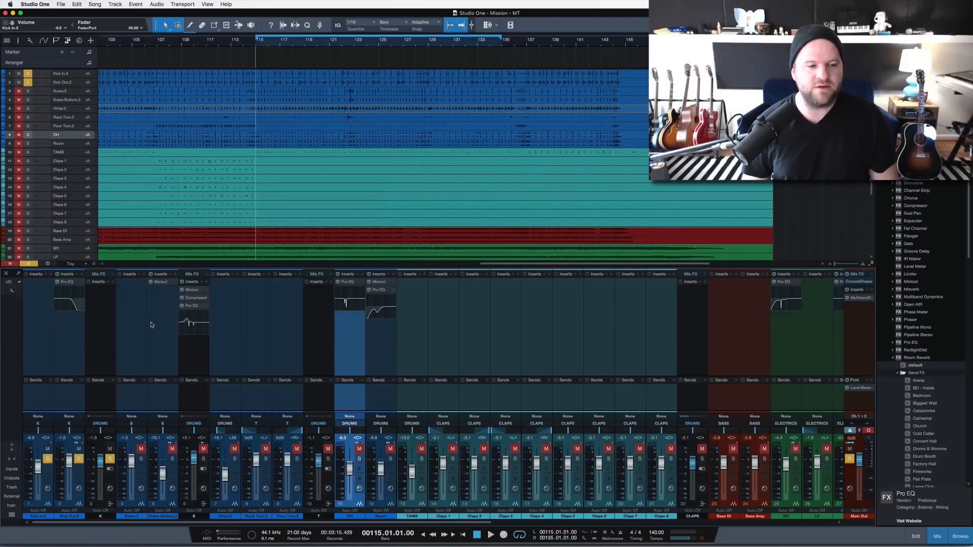
click(71, 404)
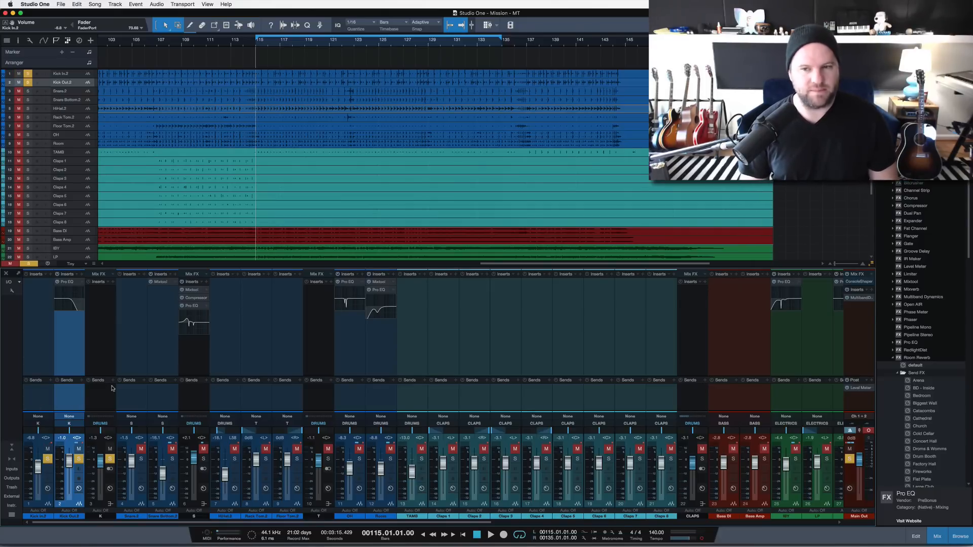
key(shift+s)
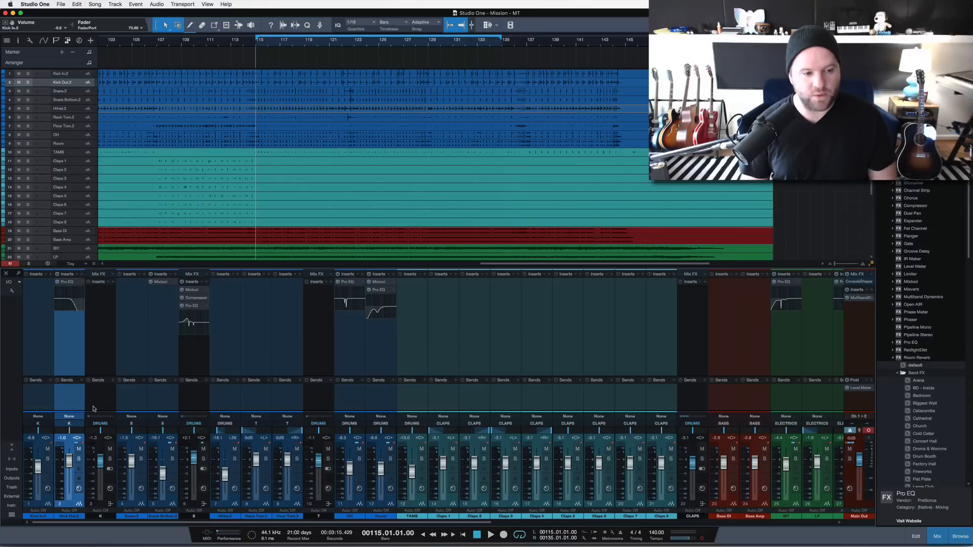
Insert a Pro EQ followed by a Compressor on the K bus during playback, and open the bus's Pro EQ
click(95, 358)
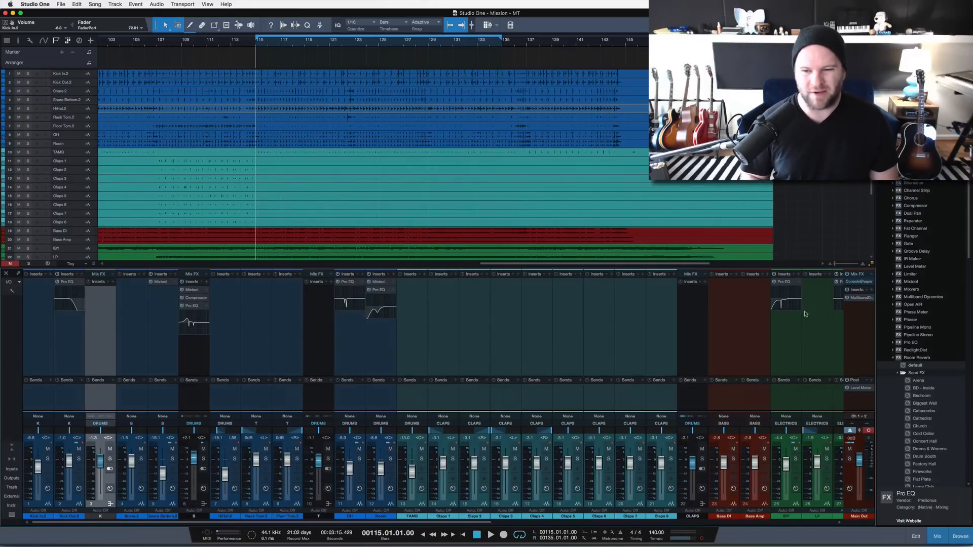
key(space)
drag(910, 346, 101, 324)
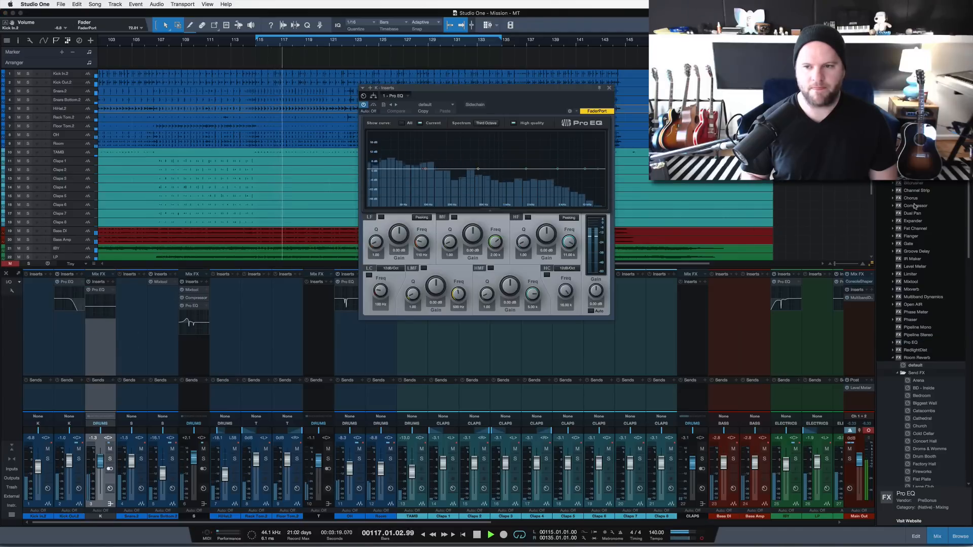
drag(915, 206, 98, 329)
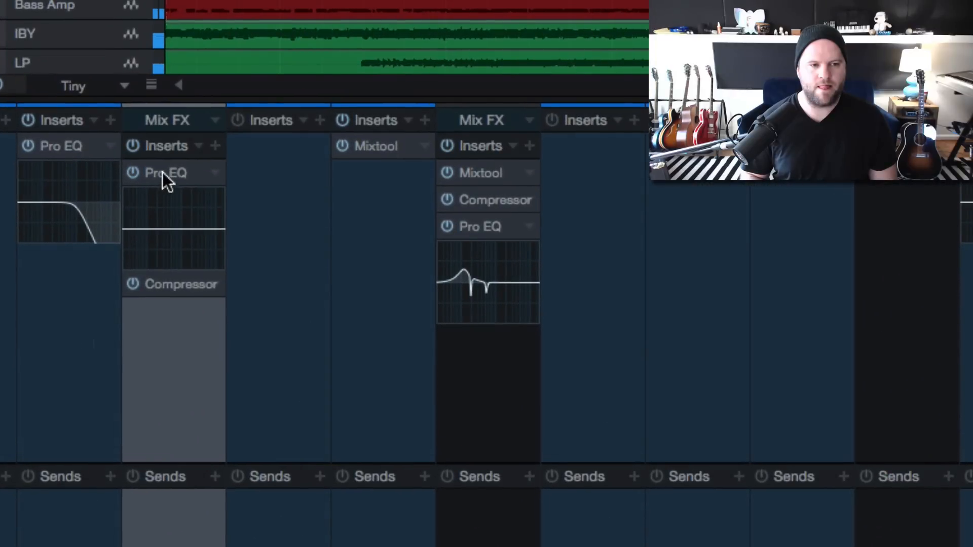
double_click(163, 172)
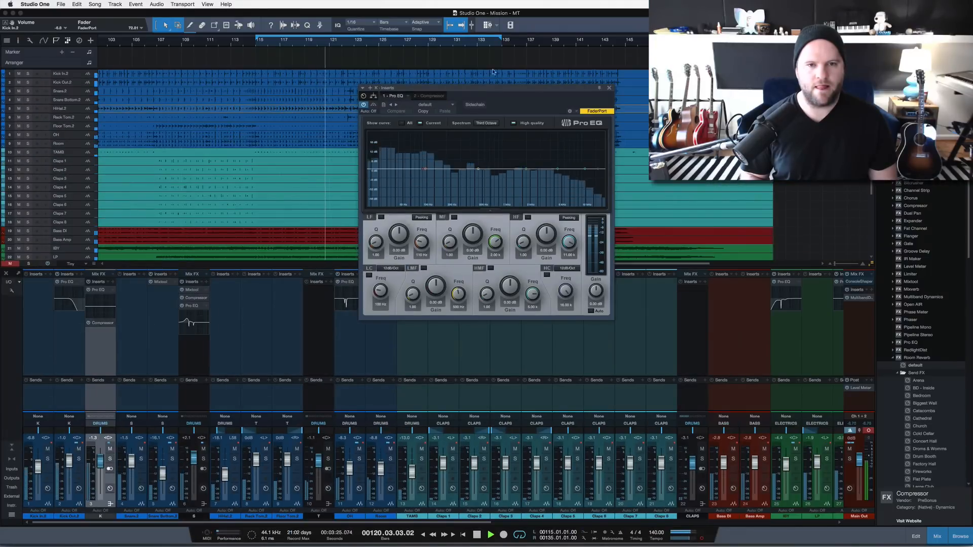
drag(473, 88, 215, 292)
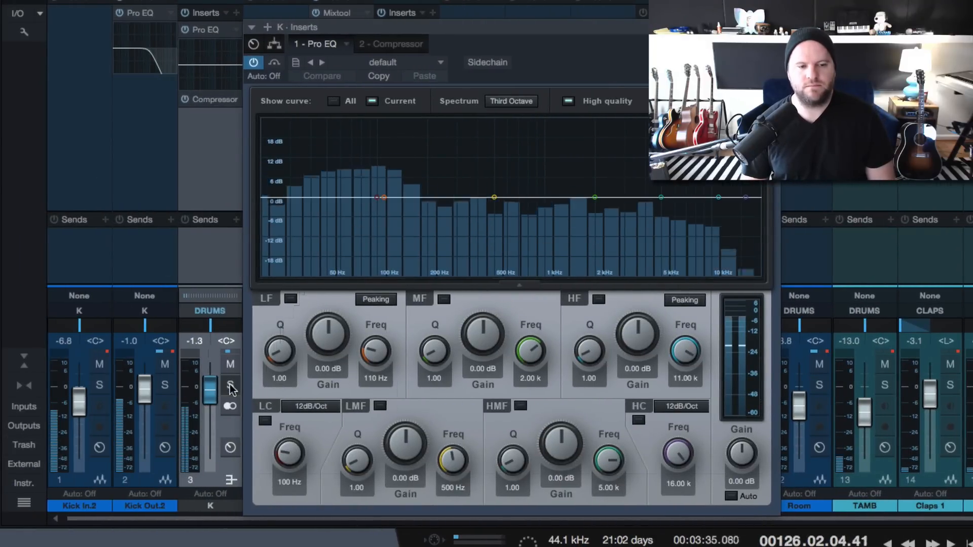
Solo the K bus and set its Pro EQ to an LMF cut of about -7.8 dB at 460 Hz with the low cut at about 39 Hz
click(229, 386)
drag(494, 197, 488, 223)
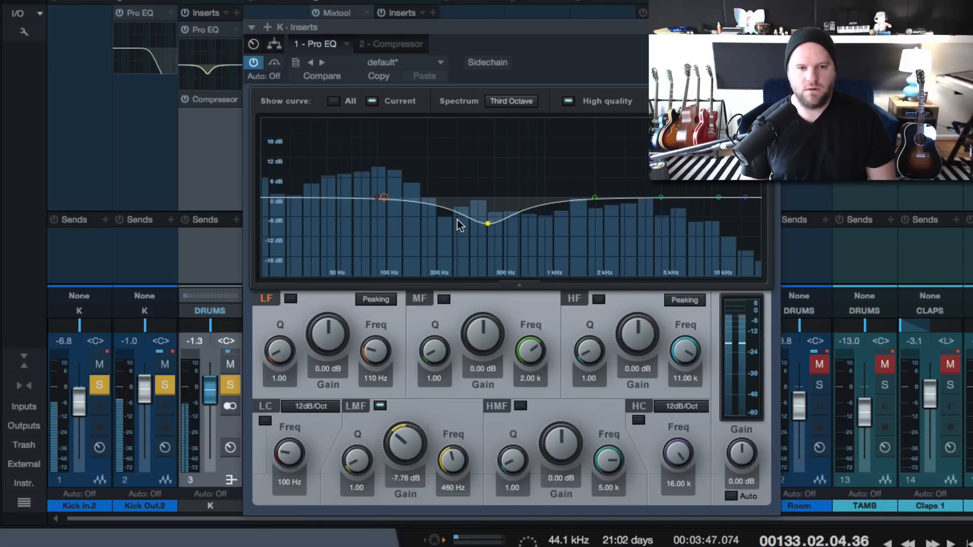
click(263, 422)
drag(292, 449, 296, 477)
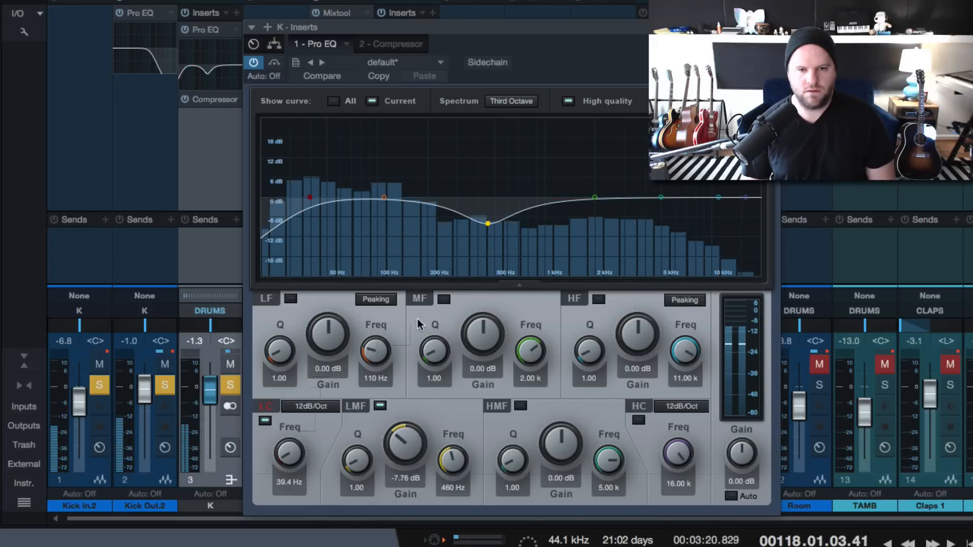
Try a narrow LF boost and a cut of about -5 dB at 126 Hz with Q 19, and reset the LF band to its defaults
drag(384, 197, 393, 122)
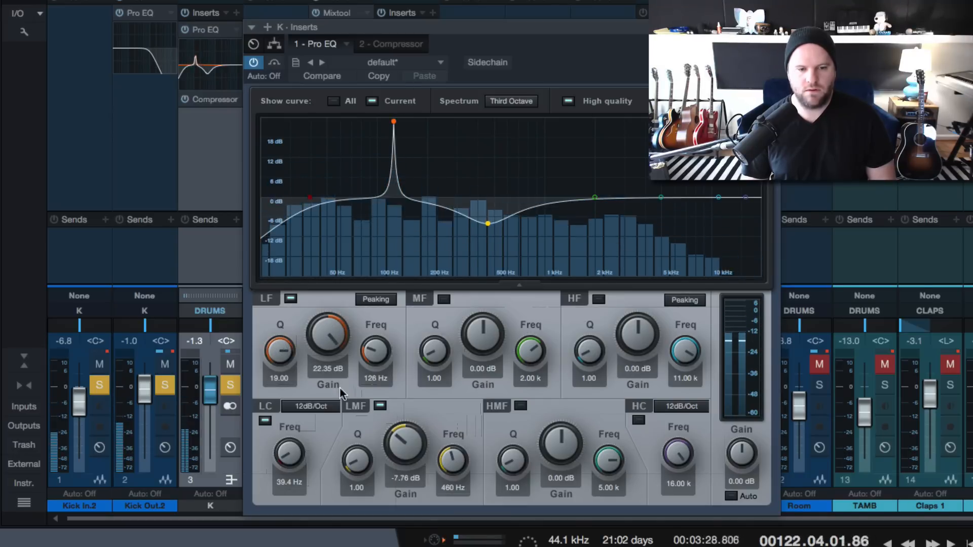
drag(341, 393, 321, 434)
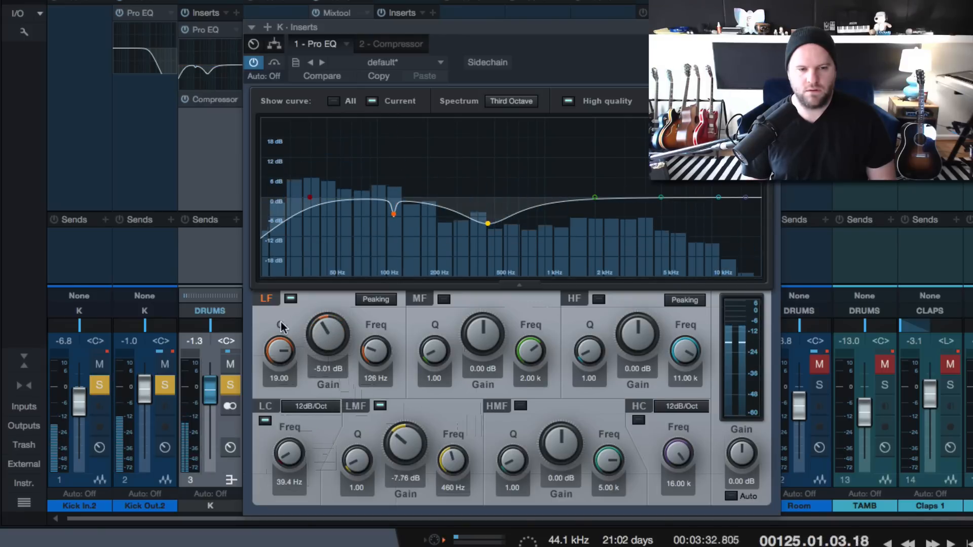
super+click(374, 351)
super+click(333, 340)
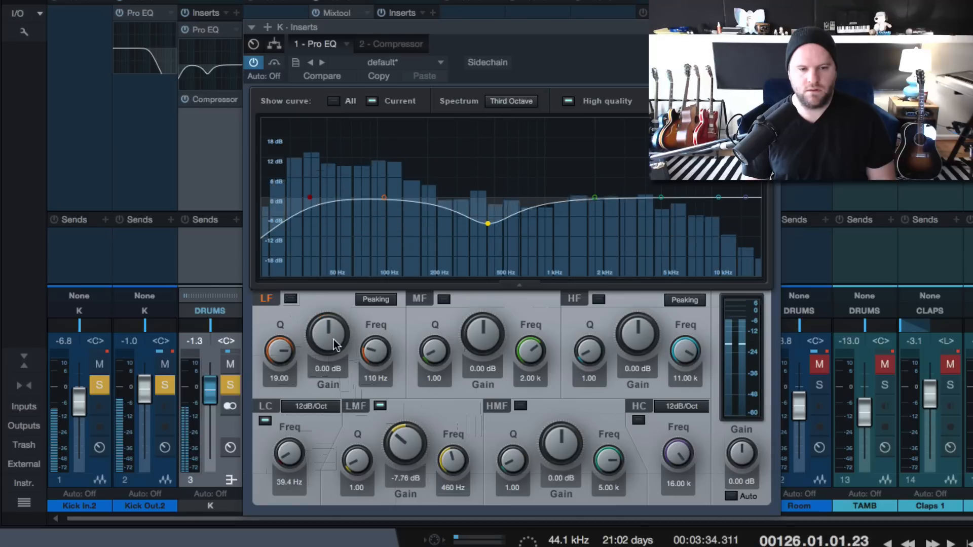
super+click(283, 358)
Add a narrow MF cut of about -5.4 dB at 128 Hz and a broad LF boost of about 3 dB at 58 Hz in the K bus Pro EQ
drag(591, 197, 338, 187)
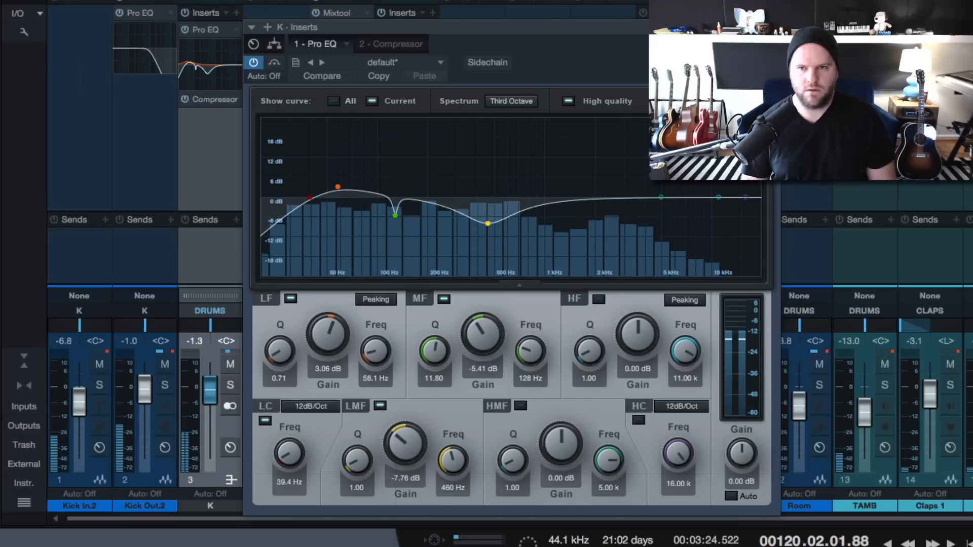
key(Escape)
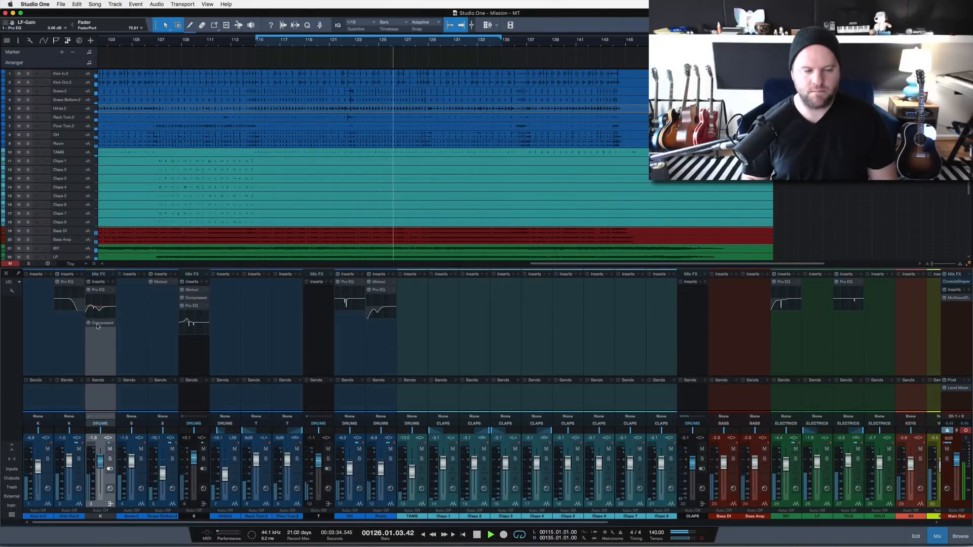
Set the K bus Compressor to a 6:1 ratio, threshold about -21.5 dB, knee about 0.5 dB and release about 95 ms
click(97, 324)
drag(512, 93, 239, 301)
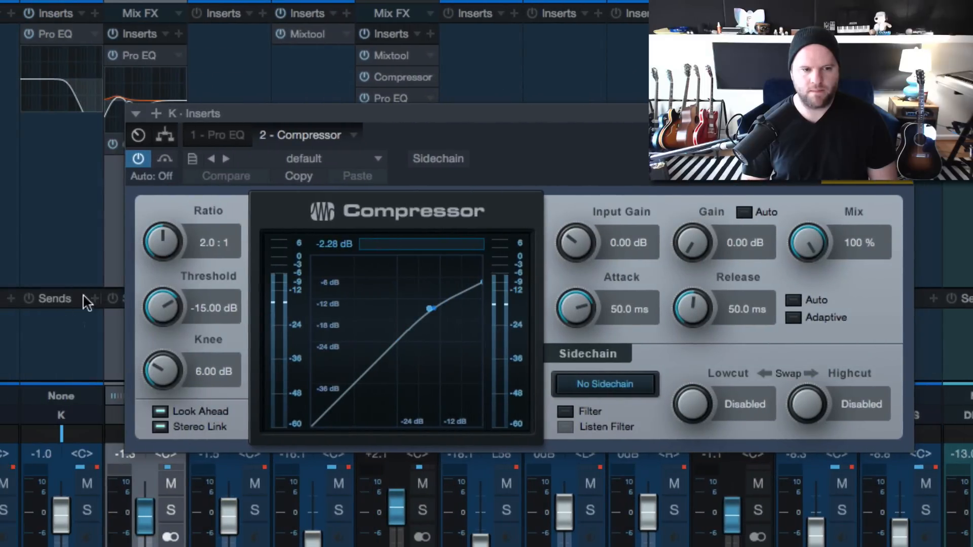
drag(165, 248, 162, 225)
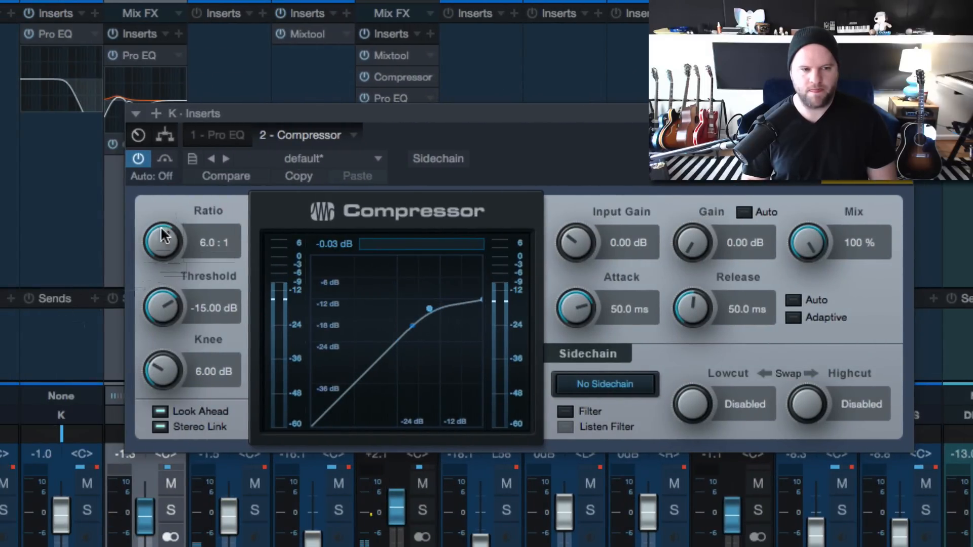
drag(173, 307, 175, 337)
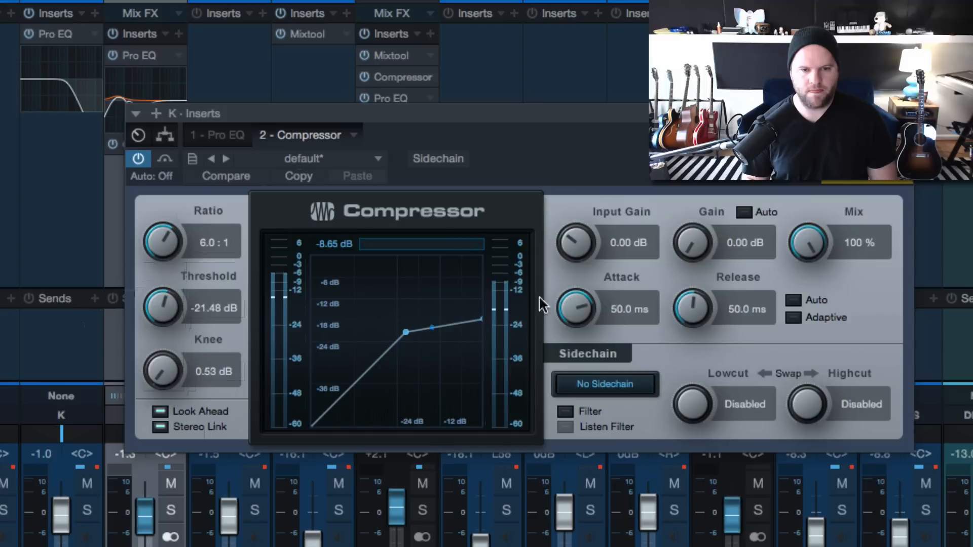
drag(696, 299, 698, 288)
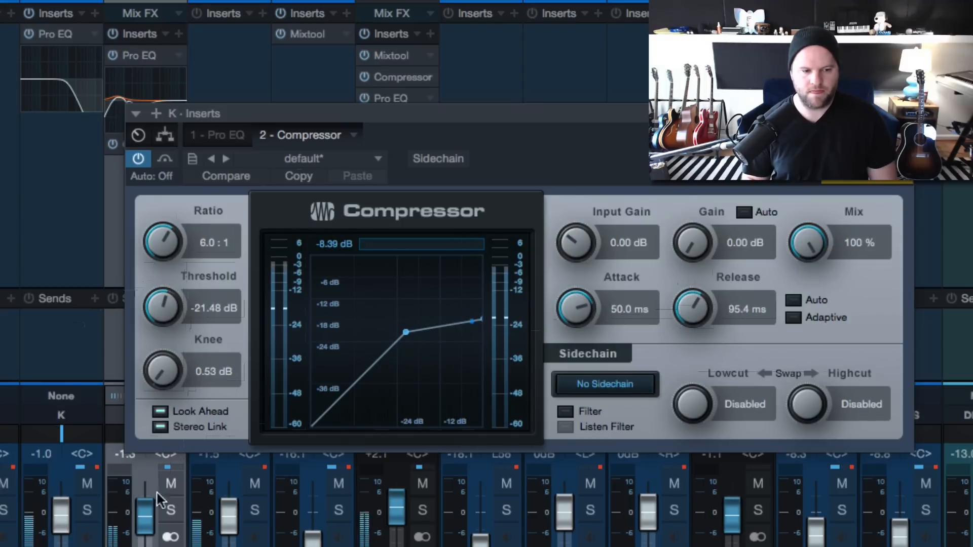
Solo the K bus and refine its Compressor to a threshold of about -23.2 dB, release of about 70 ms and attack of about 166 ms
click(171, 510)
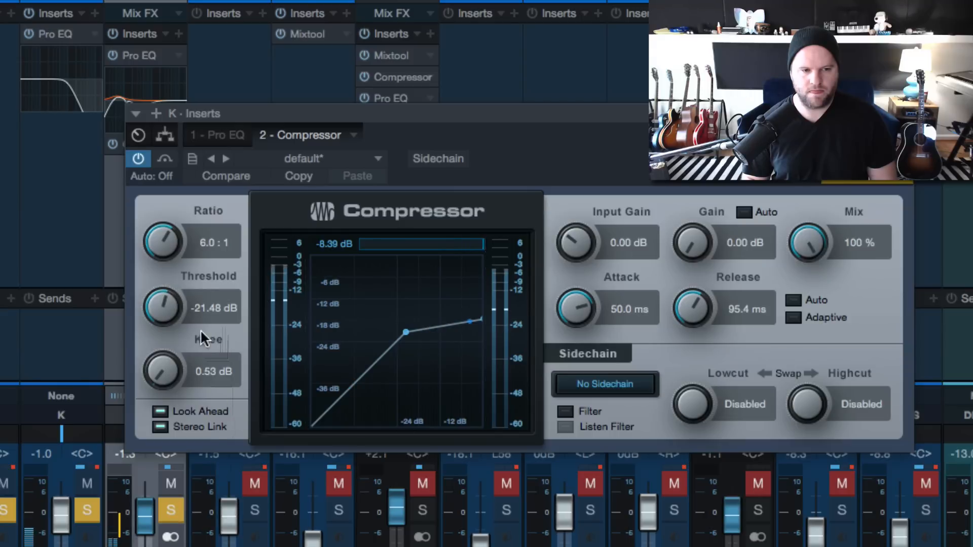
mouse_move(163, 311)
mouse_down()
mouse_move(169, 348)
mouse_move(163, 318)
mouse_up()
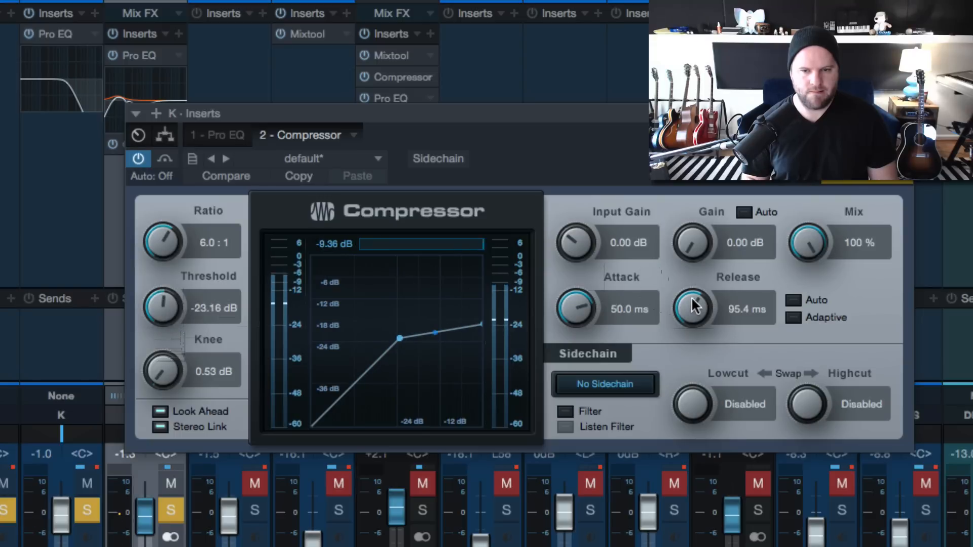
mouse_move(691, 306)
mouse_down()
mouse_move(685, 267)
mouse_move(684, 289)
mouse_up()
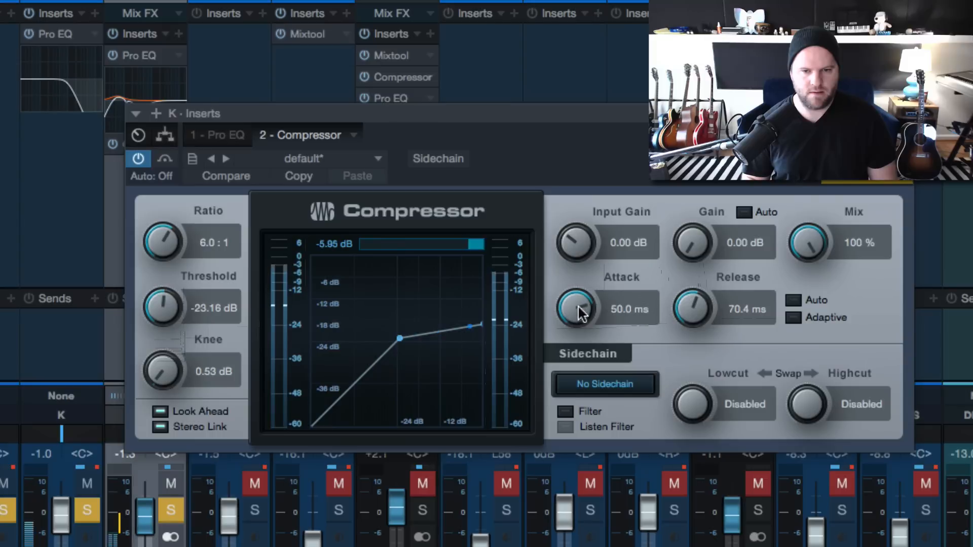
drag(571, 309, 562, 338)
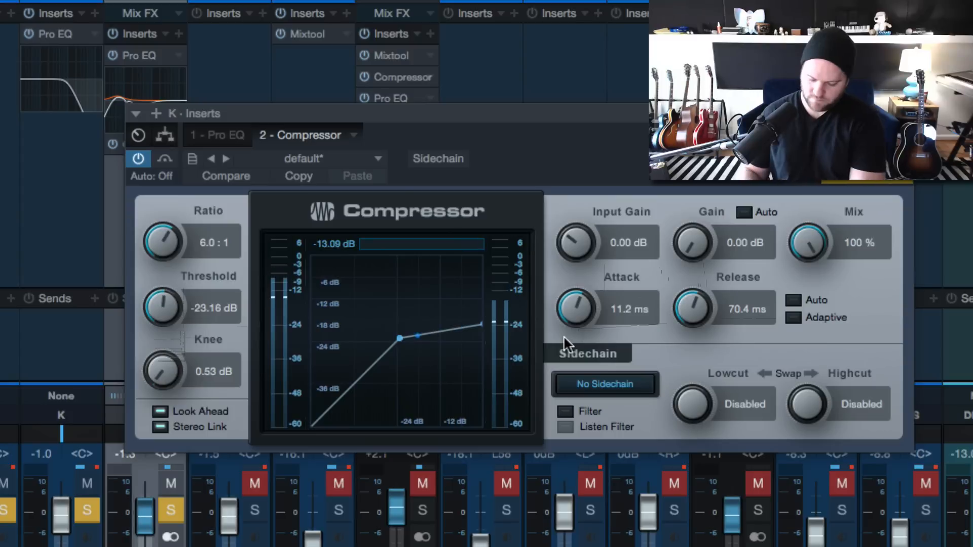
drag(579, 309, 579, 250)
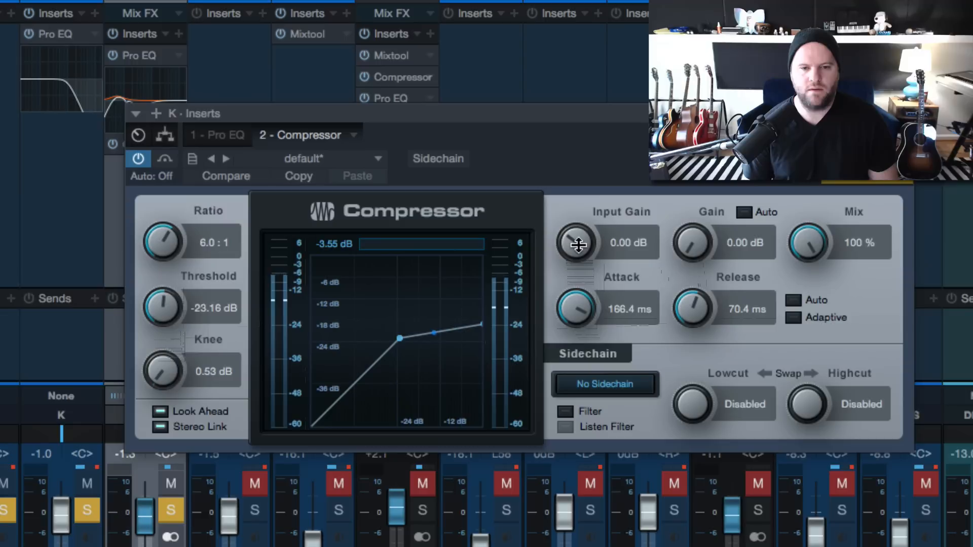
Set the K bus Compressor to an 8.5:1 ratio, threshold about -23.9 dB, release about 134 ms and gain about 3.1 dB, and end its solo
drag(150, 249, 148, 231)
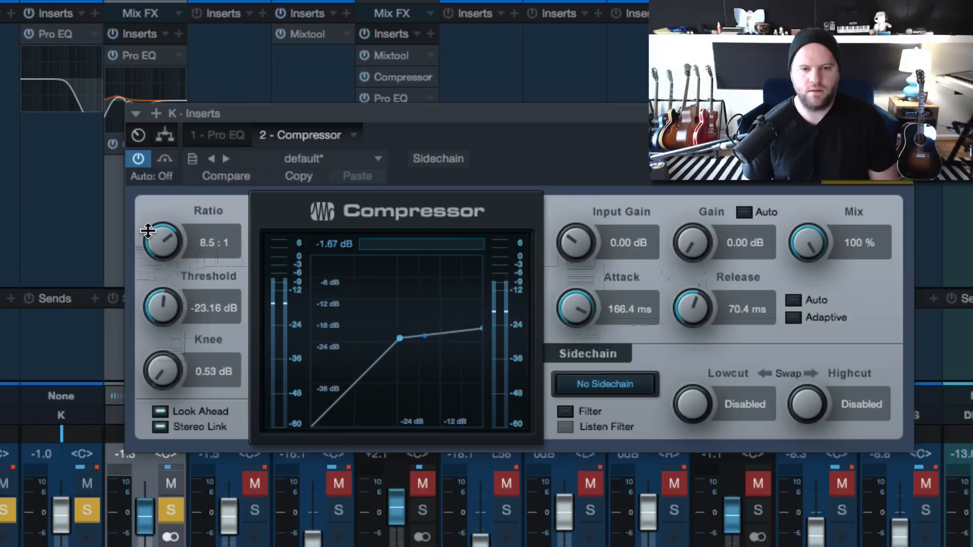
drag(157, 313, 157, 315)
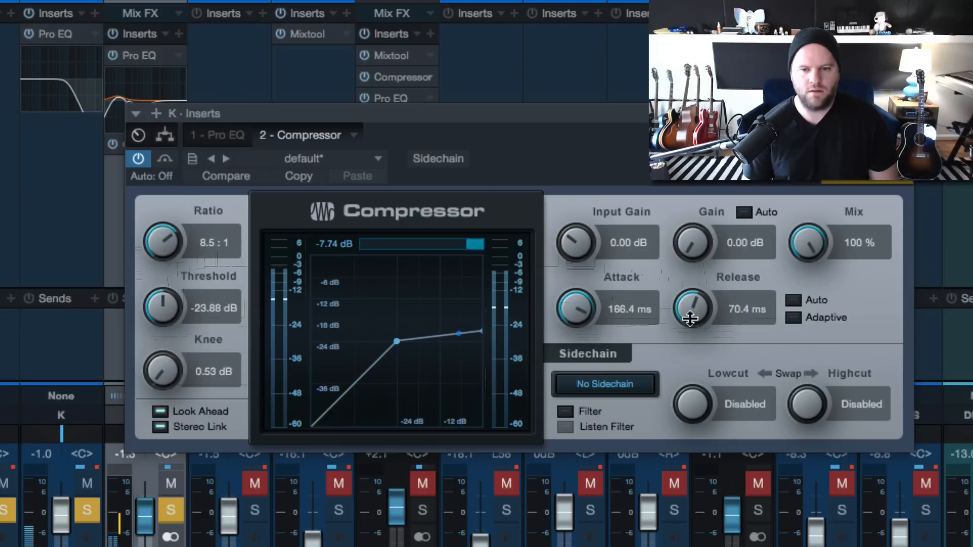
drag(690, 318, 691, 365)
drag(696, 318, 691, 227)
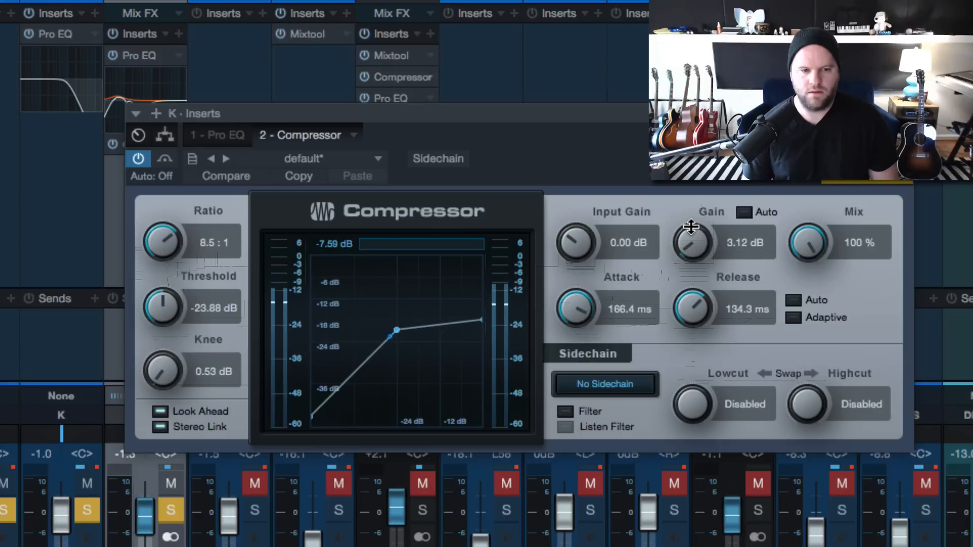
key(s)
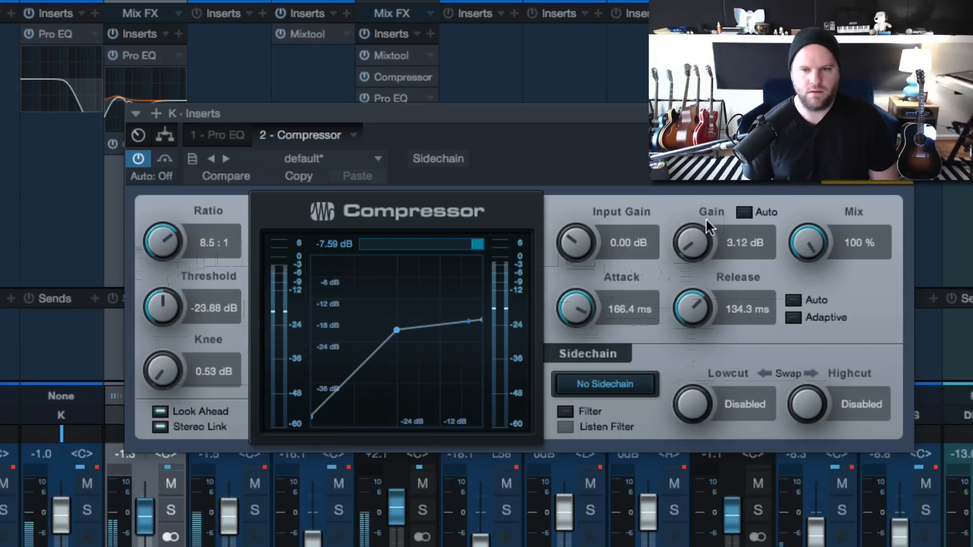
click(903, 113)
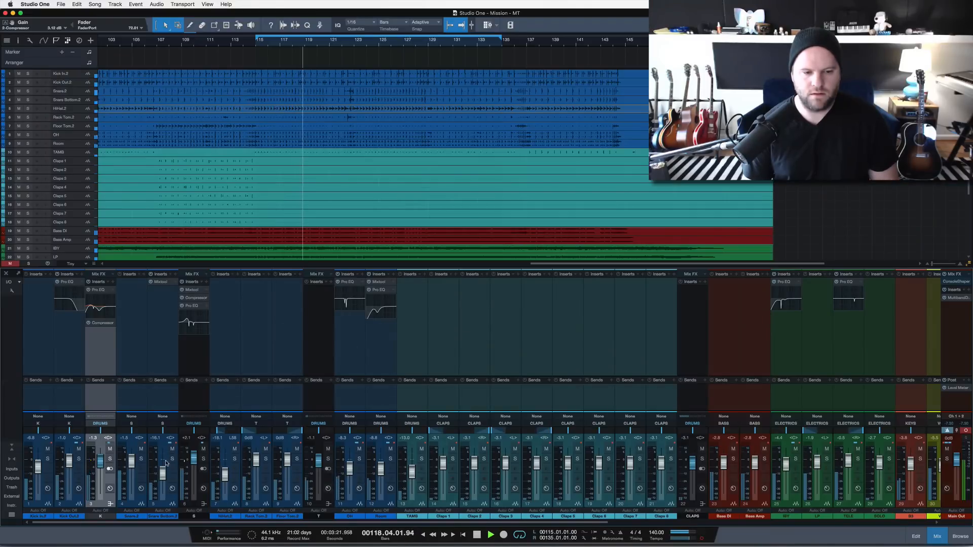
Compare the mix with the S bus muted and its Pro EQ toggled, leave the EQ bypassed, and lower the K bus fader to about -3.5 dB
click(203, 449)
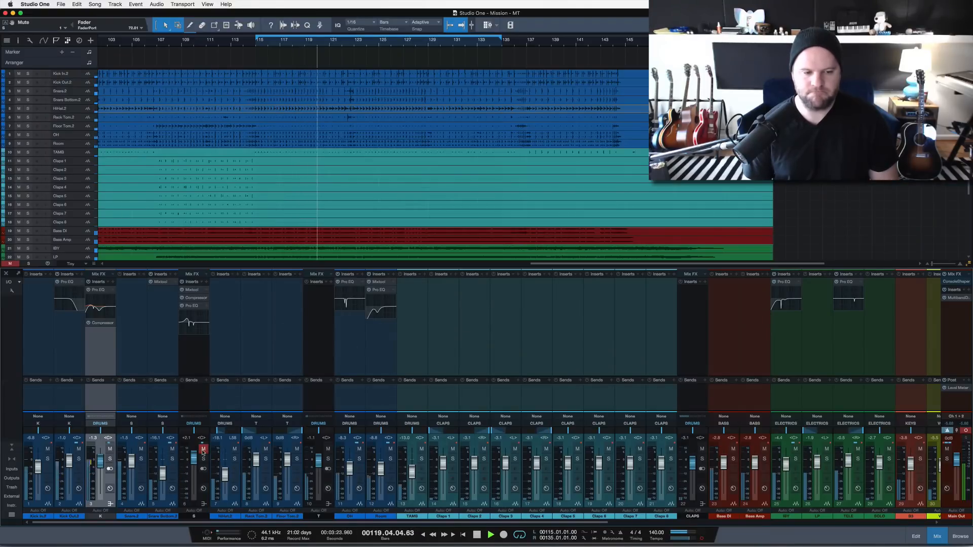
click(183, 307)
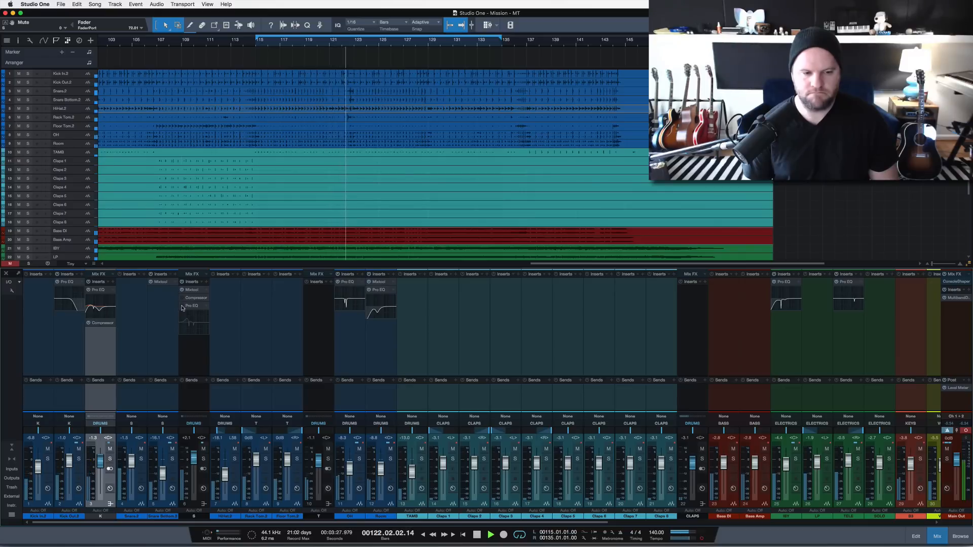
click(182, 306)
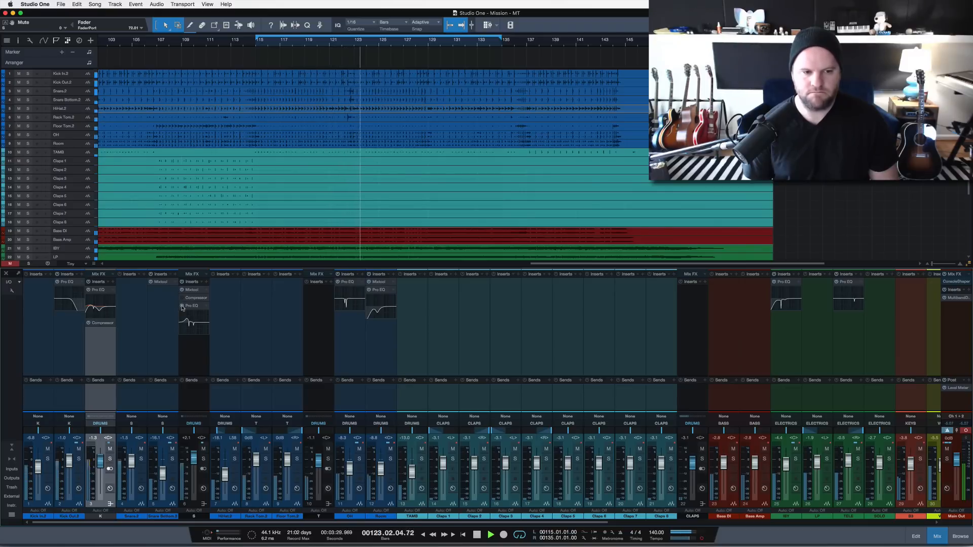
click(182, 307)
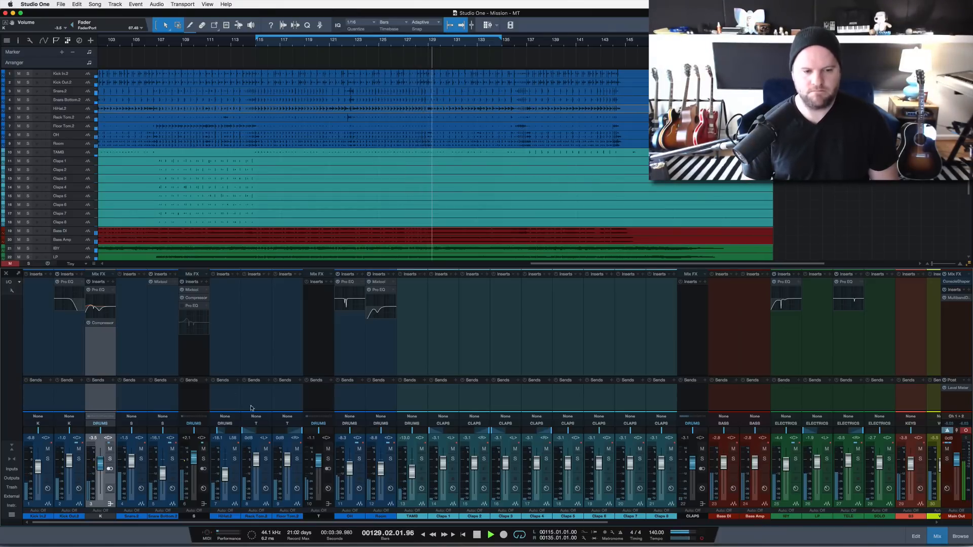
Audition the S bus and the K bus in solo, one after the other, and stop playback
click(204, 459)
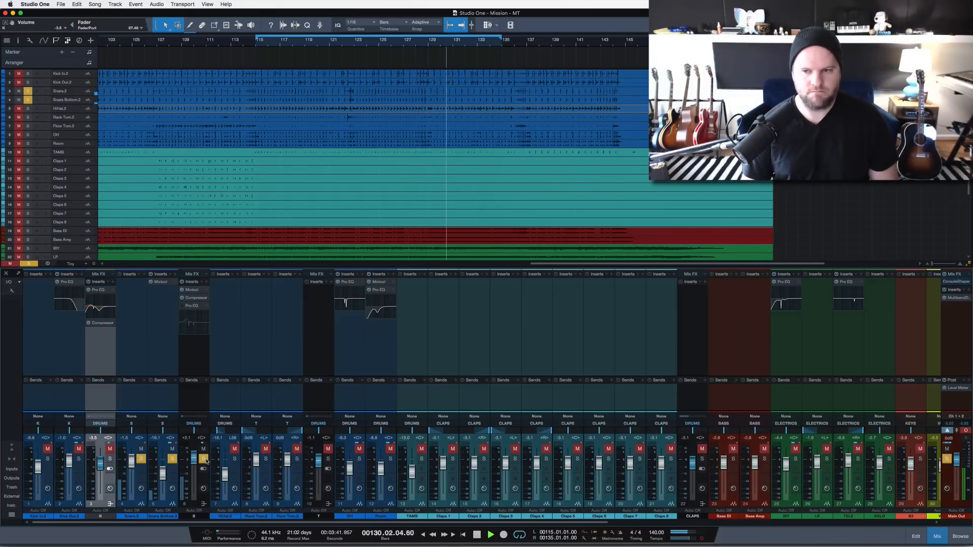
click(206, 461)
key(s)
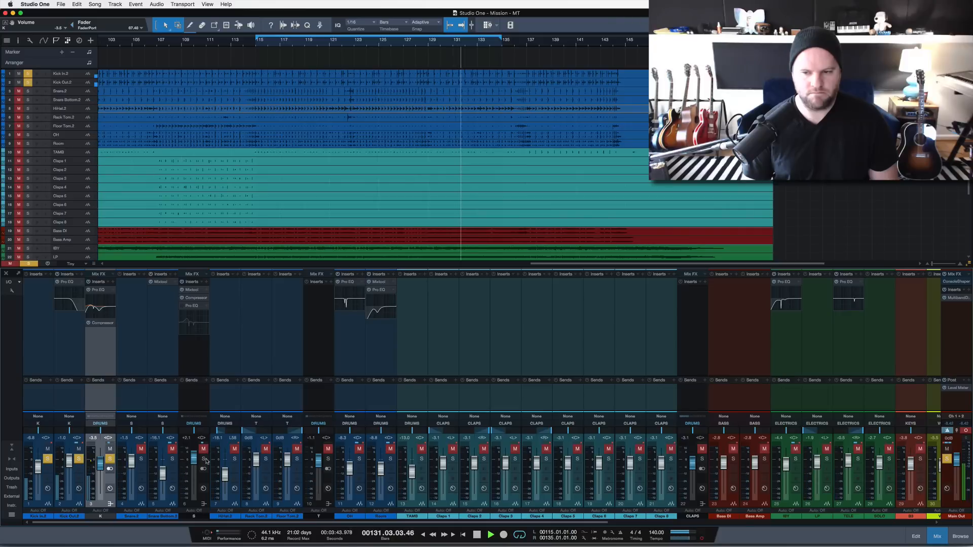
key(s)
key(space)
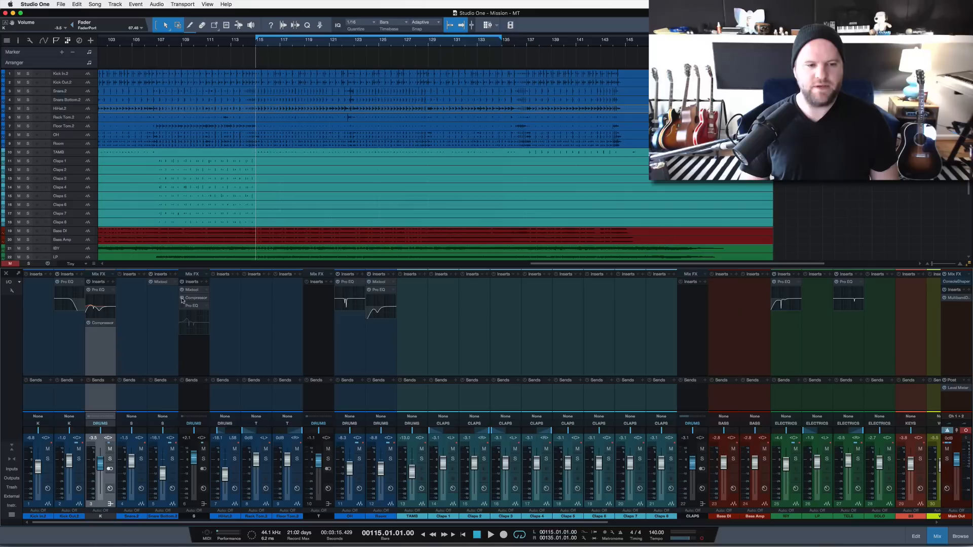
right_click(206, 301)
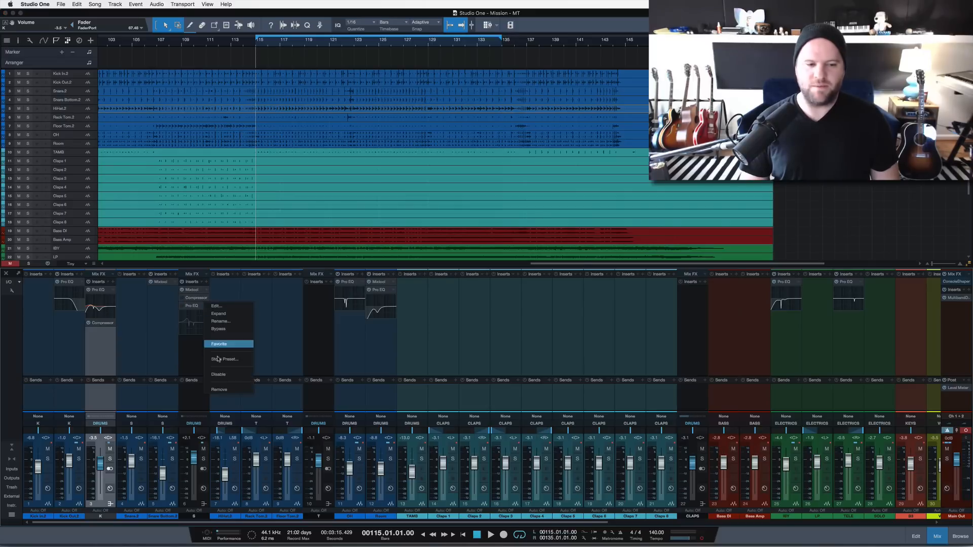
click(223, 394)
right_click(207, 307)
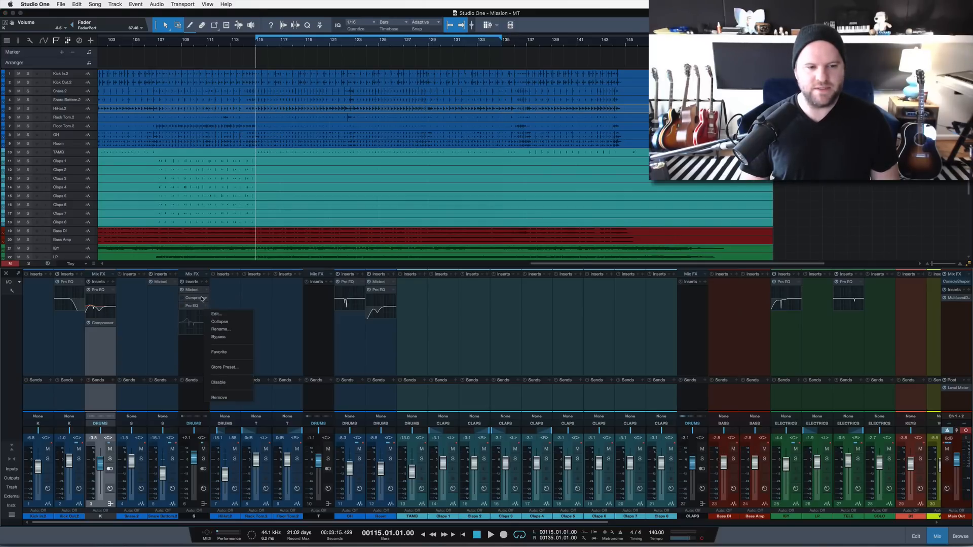
click(201, 299)
right_click(208, 299)
click(196, 301)
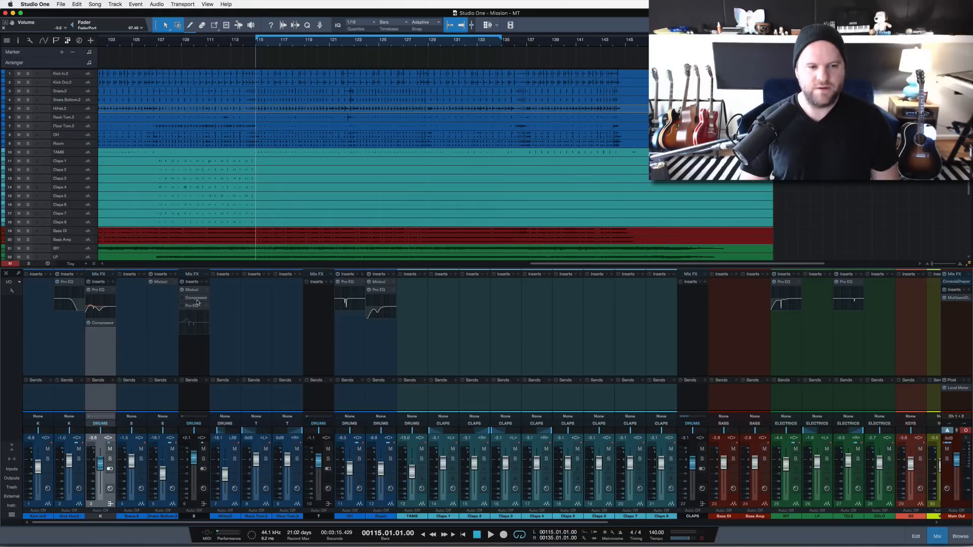
Reset the S bus Compressor to its default preset and move its window clear of the S channel
click(193, 300)
double_click(189, 300)
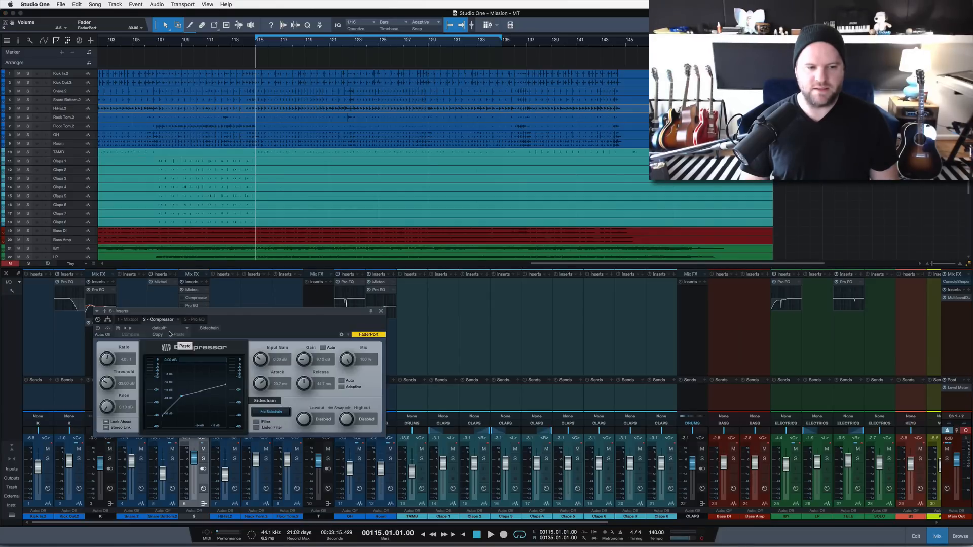
click(163, 330)
click(241, 314)
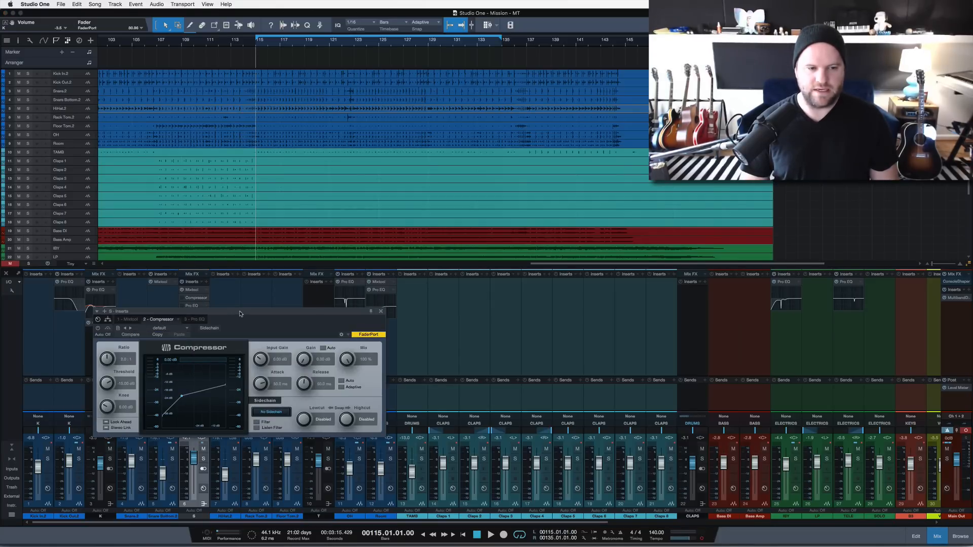
drag(242, 314, 383, 273)
Audition the S bus in solo, look over its Compressor settings and close the plug-in window
key(s)
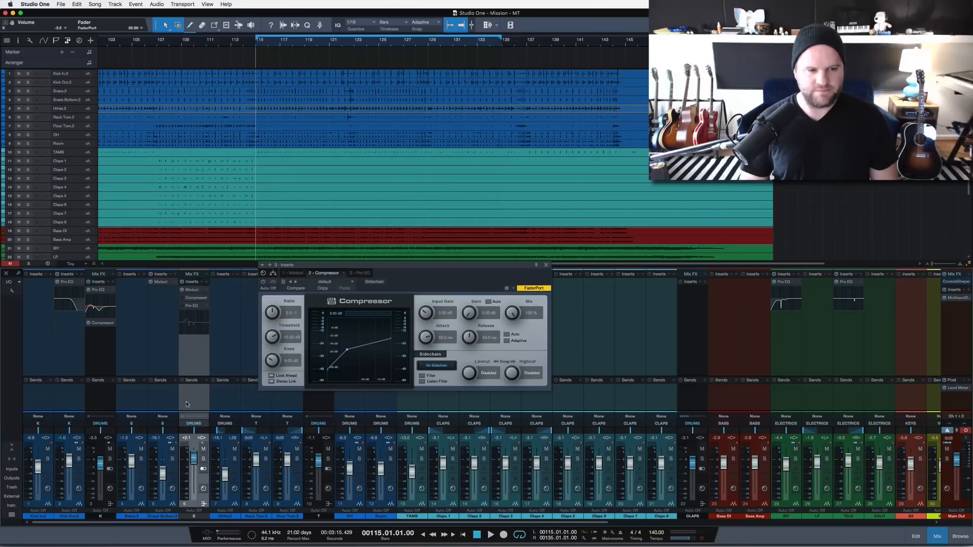
key(space)
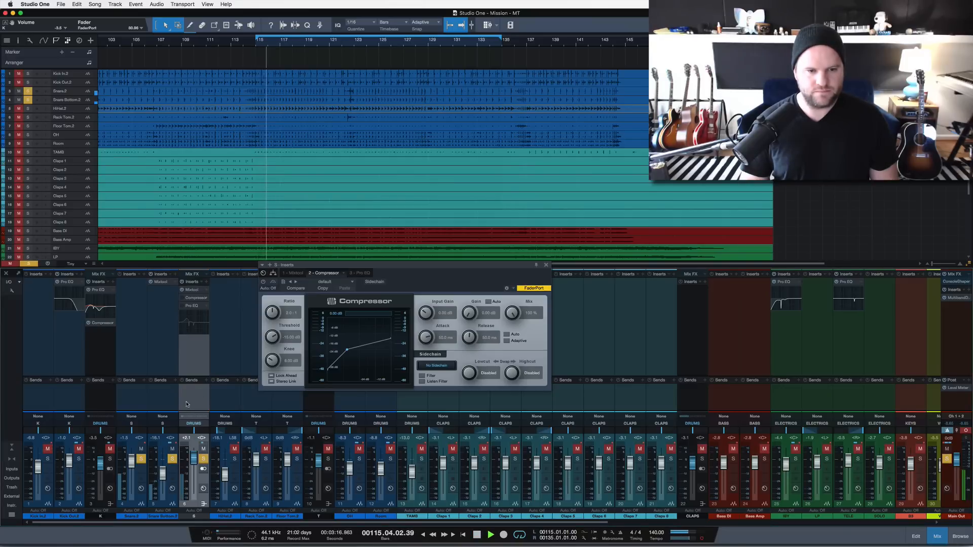
key(s)
key(space)
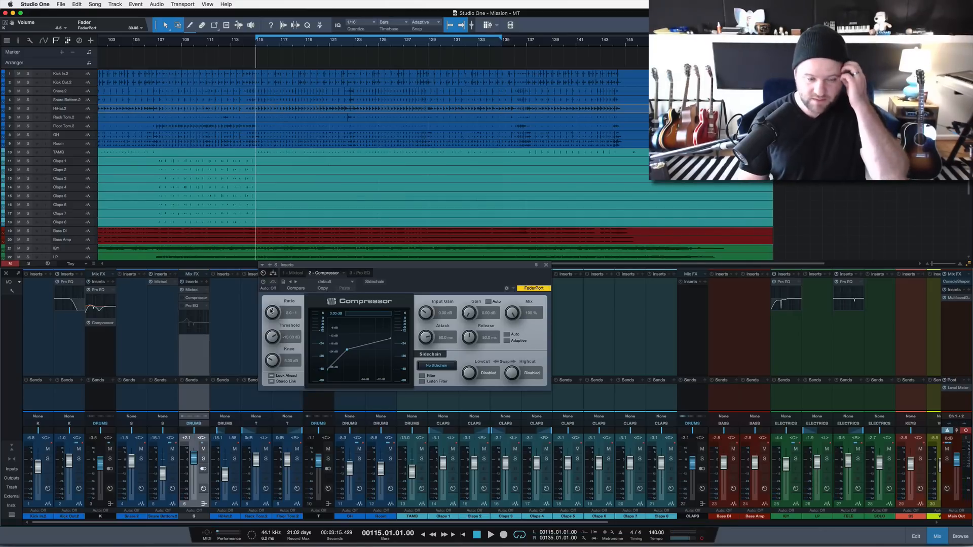
drag(407, 274, 363, 341)
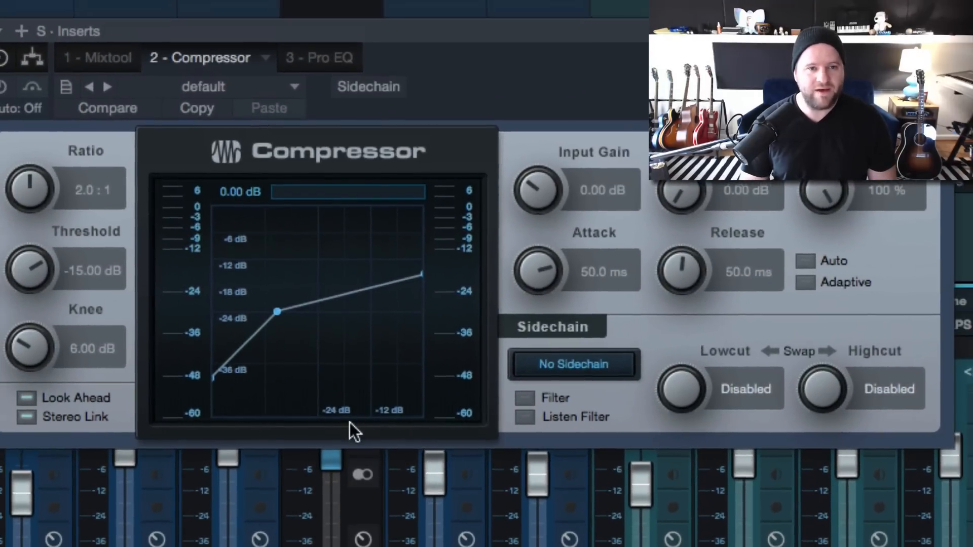
drag(420, 129, 419, 136)
drag(441, 45, 439, 45)
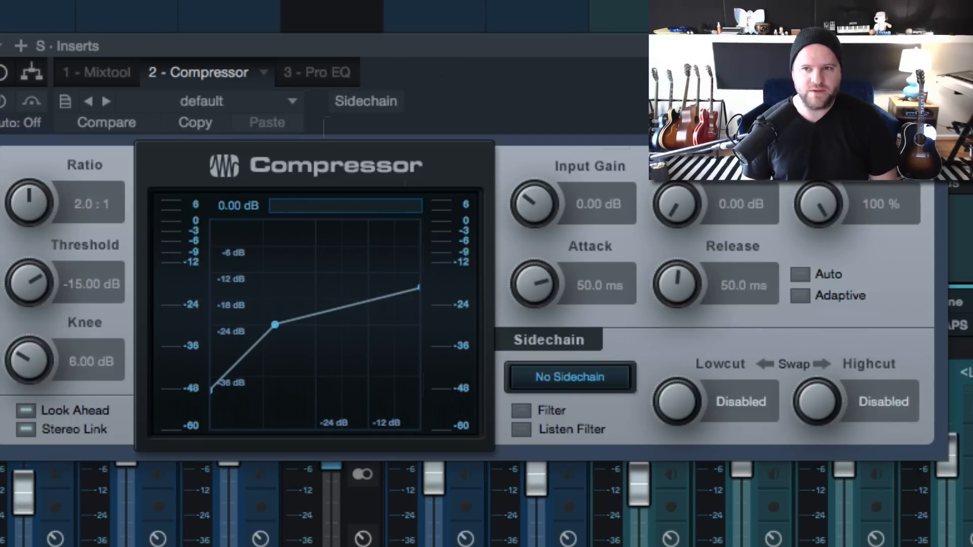
click(935, 46)
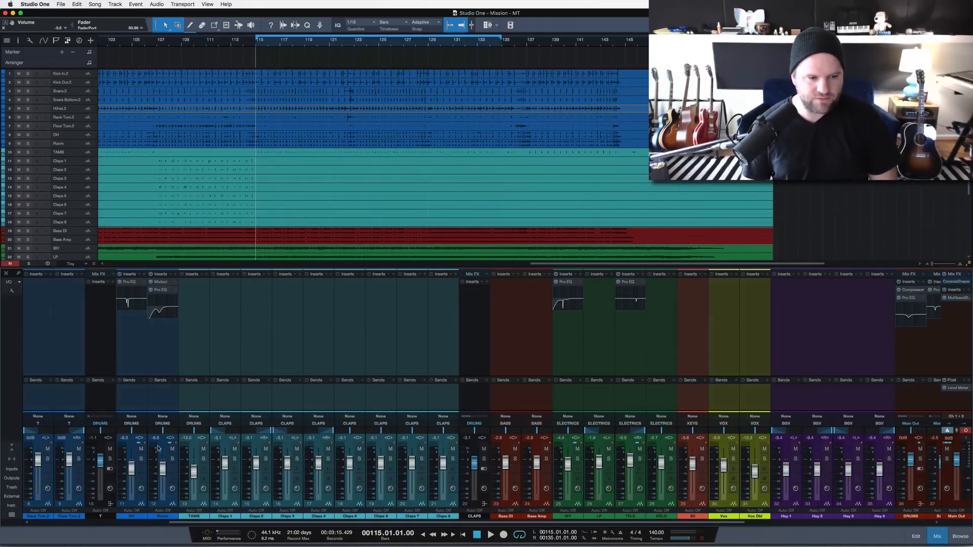
Raise the S bus fader to about +3.1 dB during full-mix playback
scroll(115, 368, left, 5)
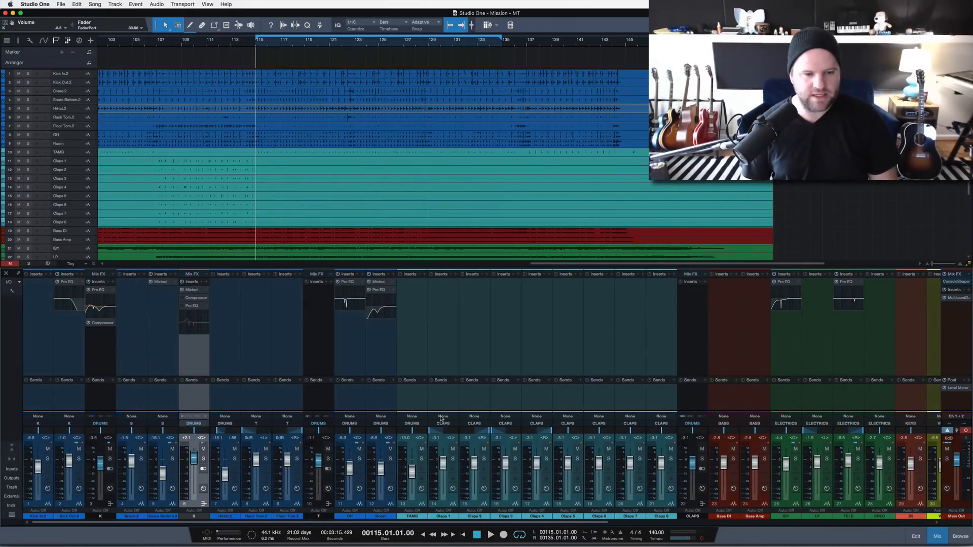
key(space)
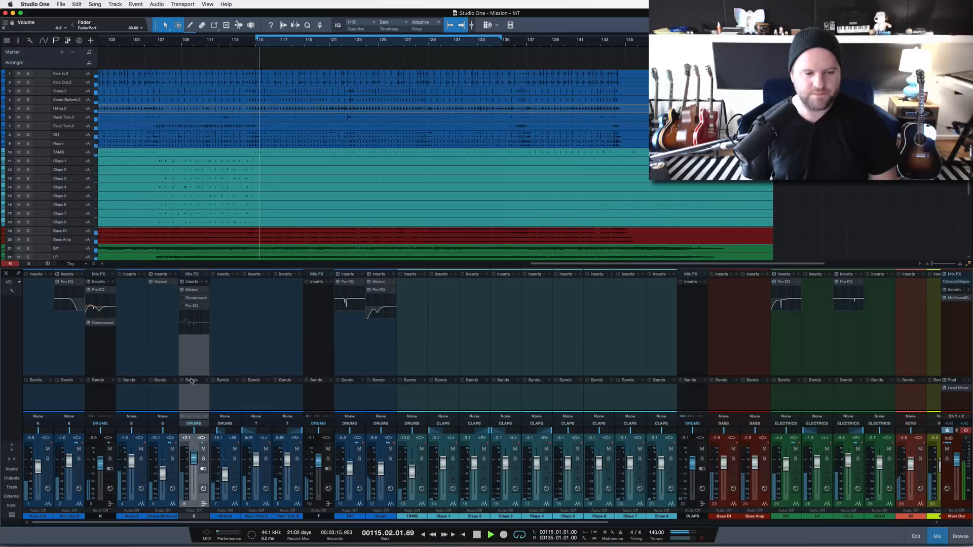
drag(194, 458, 194, 456)
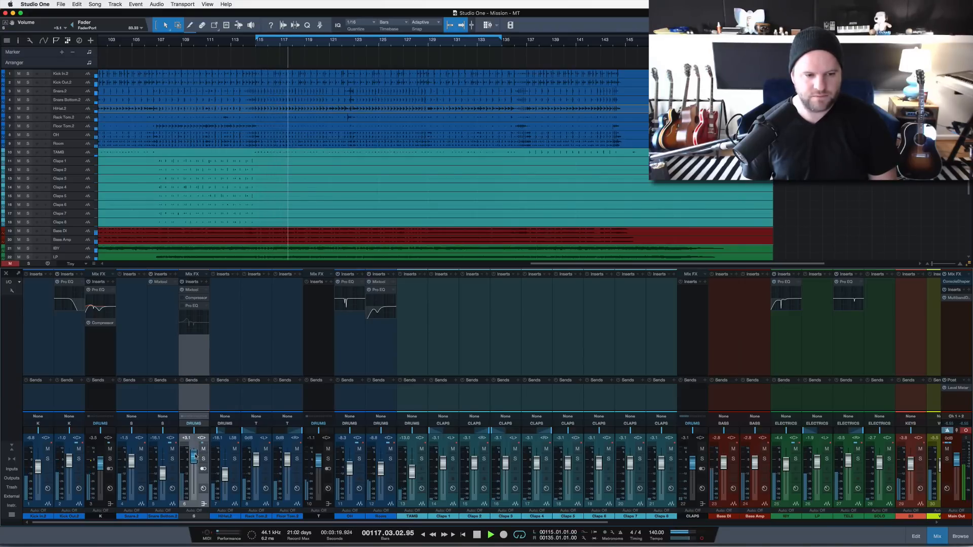
Compare the S bus with and without its Mixtool, both soloed together with the K bus and in the full mix
click(182, 290)
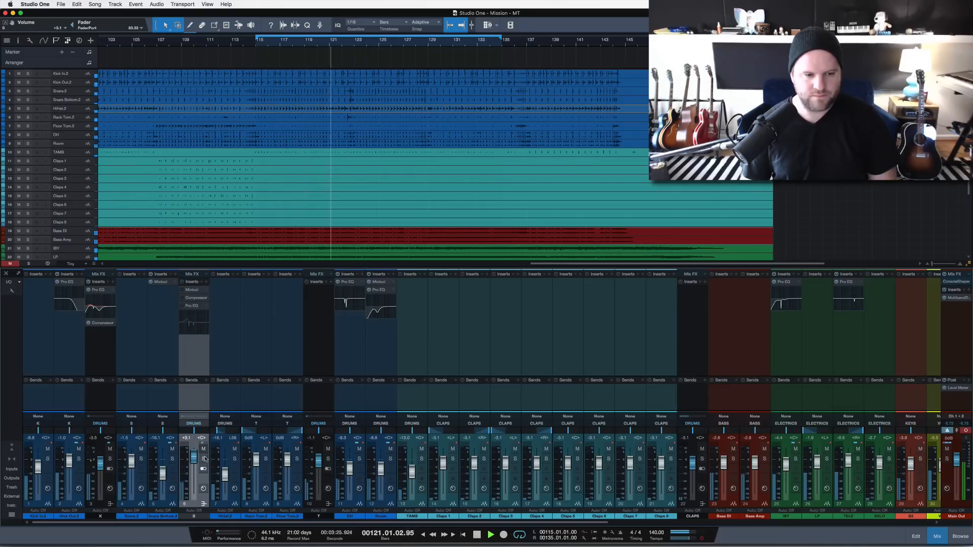
click(203, 459)
click(109, 459)
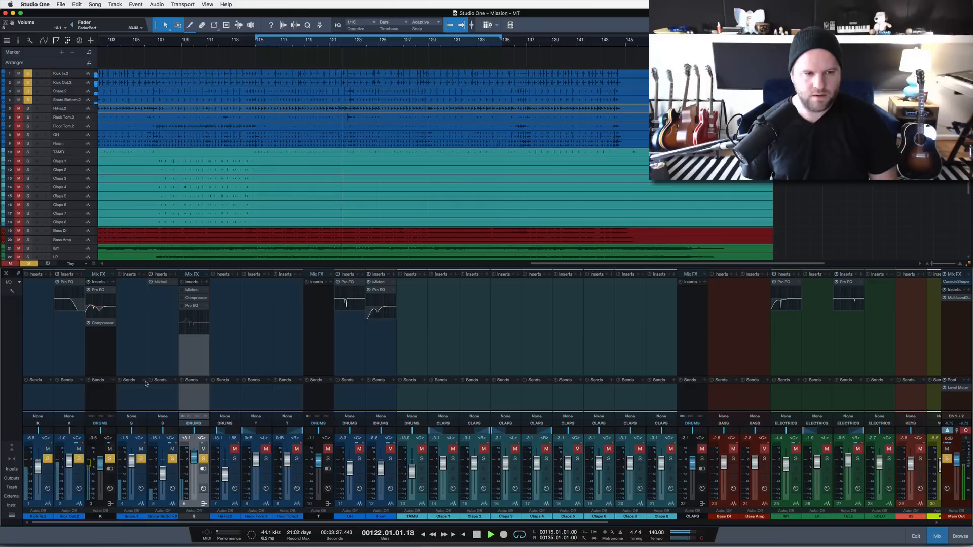
click(184, 291)
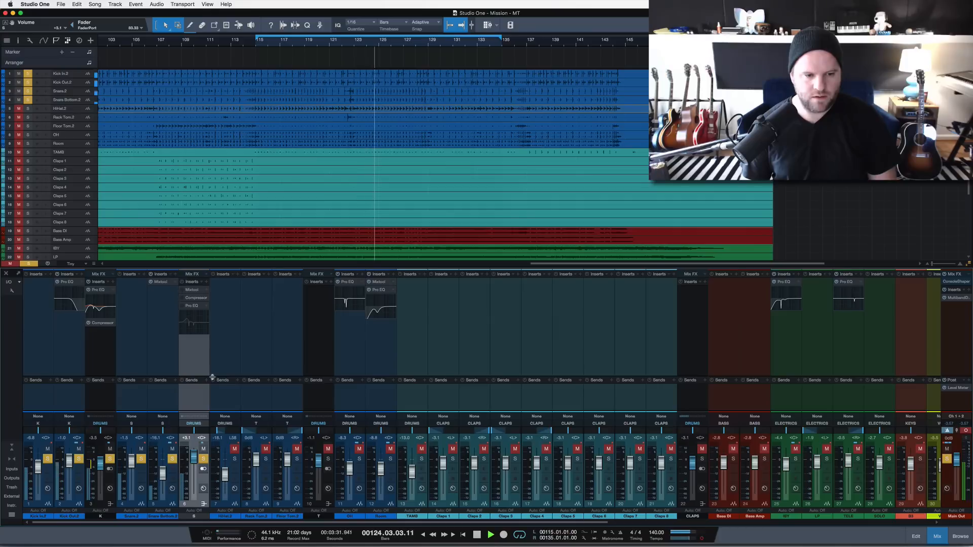
key(shift+s)
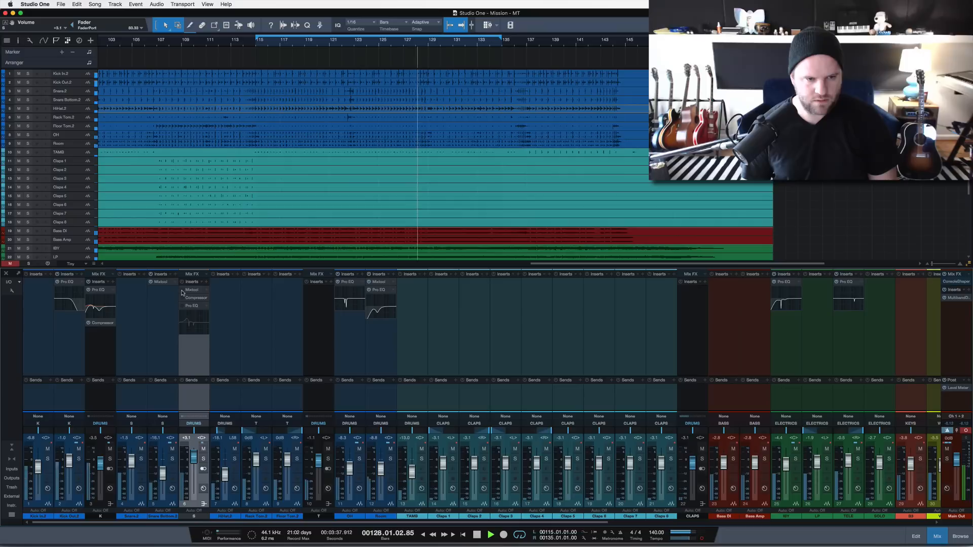
key(space)
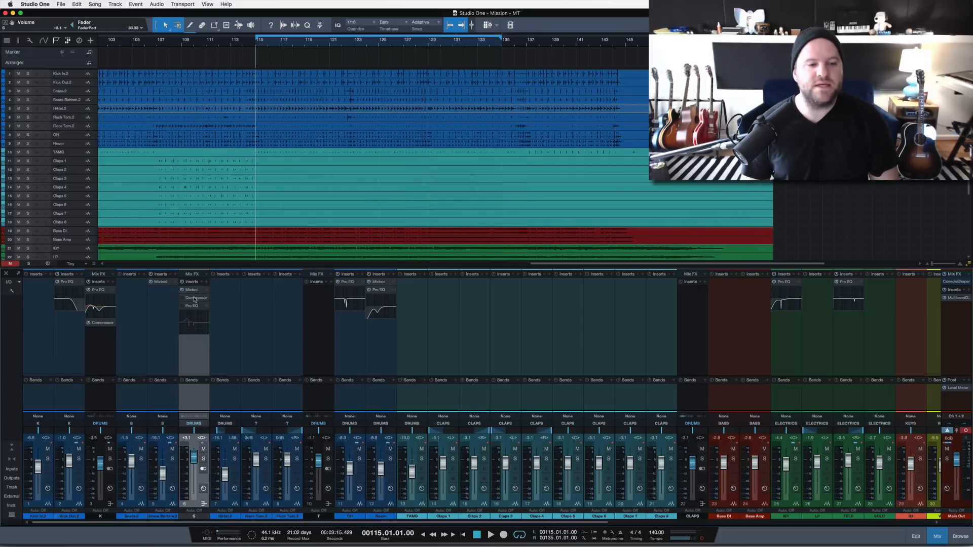
Open the S bus Compressor and switch it on
click(195, 299)
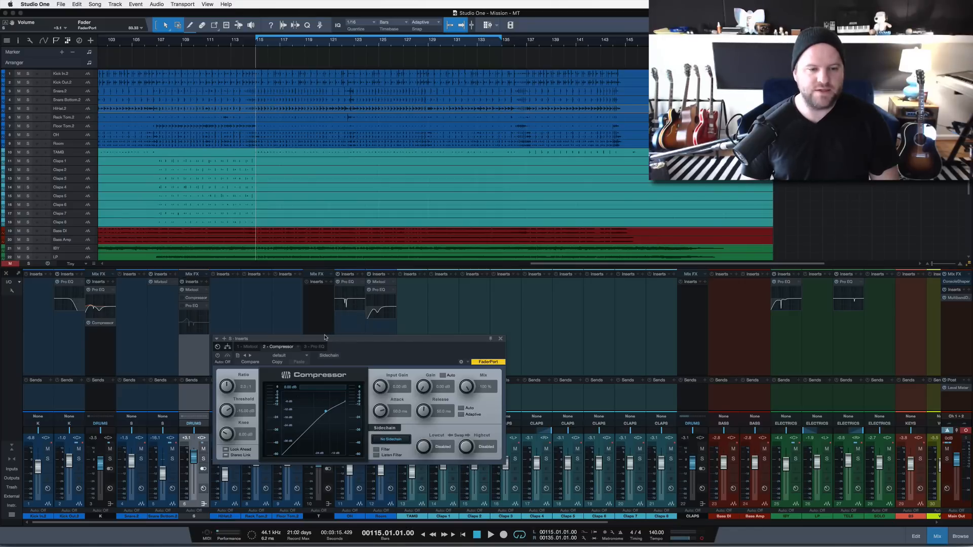
drag(325, 337, 268, 199)
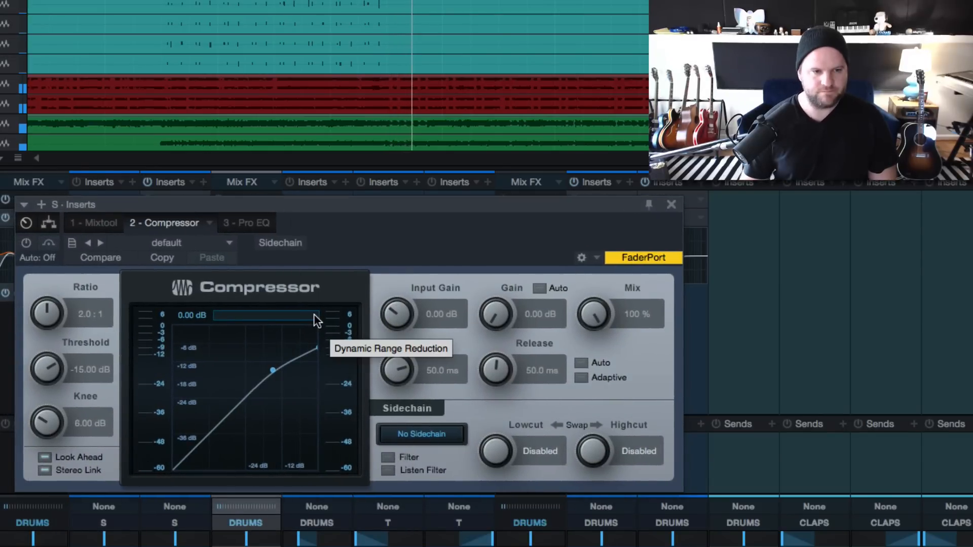
click(26, 223)
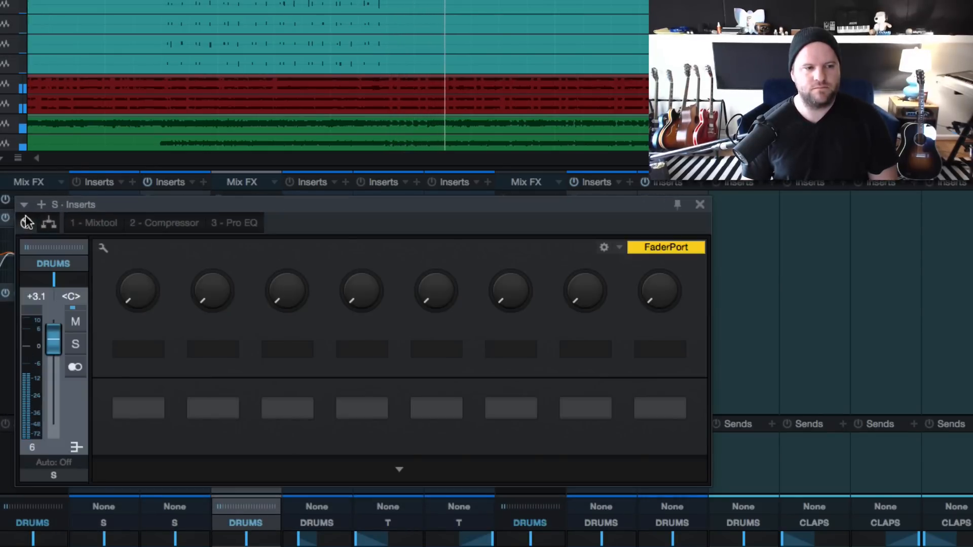
click(161, 223)
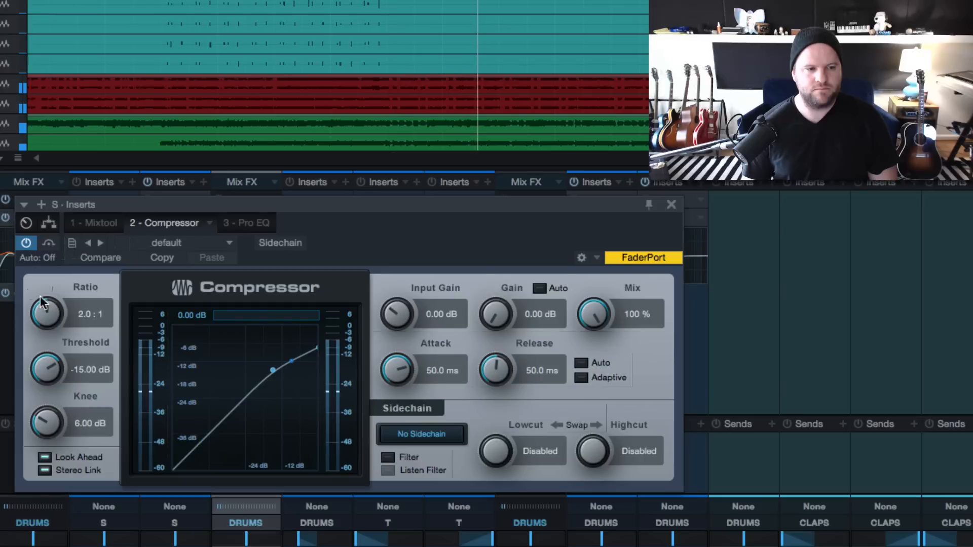
Set the S bus Compressor's ratio to 6.7:1, threshold to -23.64 dB and knee to 0.10 dB
drag(48, 313, 48, 292)
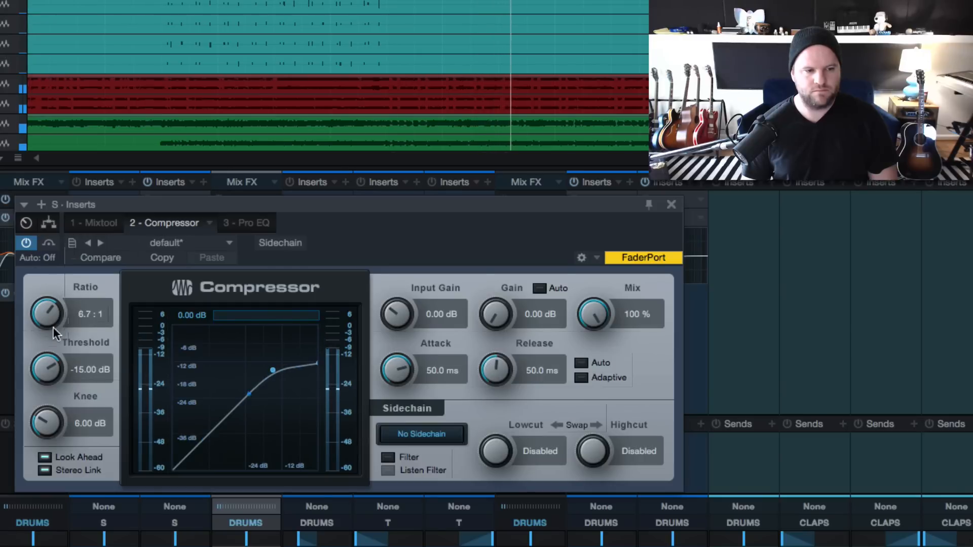
mouse_move(46, 367)
mouse_down()
mouse_move(54, 435)
mouse_move(50, 371)
mouse_up()
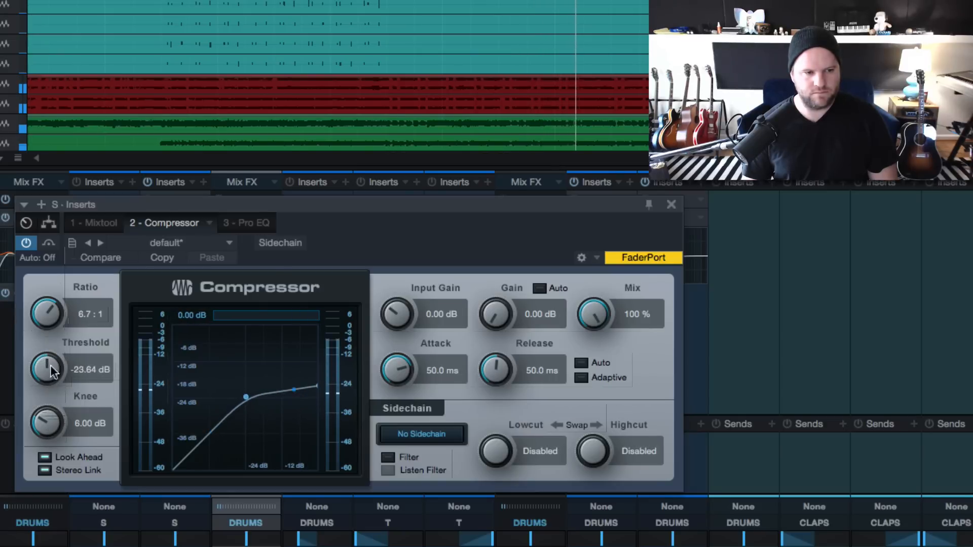
drag(47, 422, 81, 542)
Shorten the S bus Compressor's attack to 16.3 ms and its release to 28.3 ms
drag(398, 371, 398, 387)
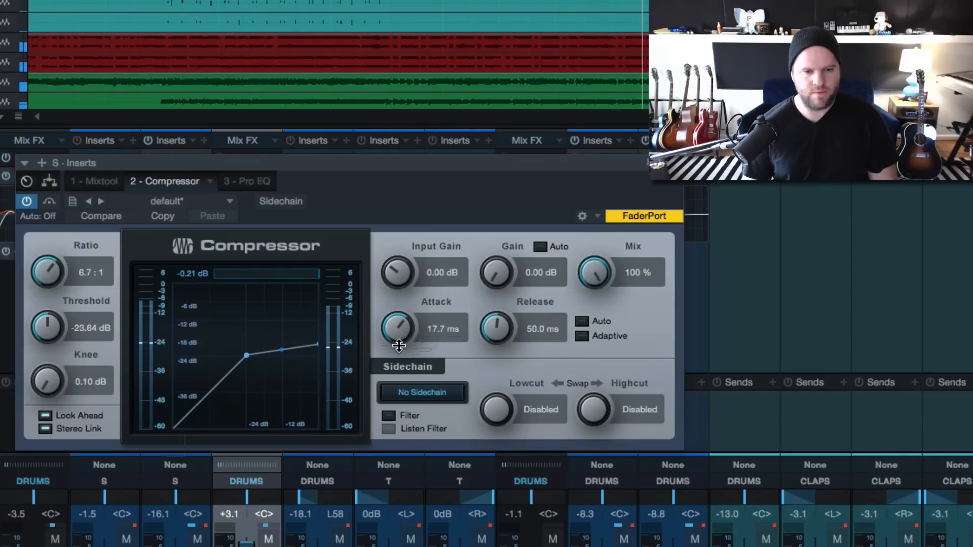
drag(399, 345, 398, 348)
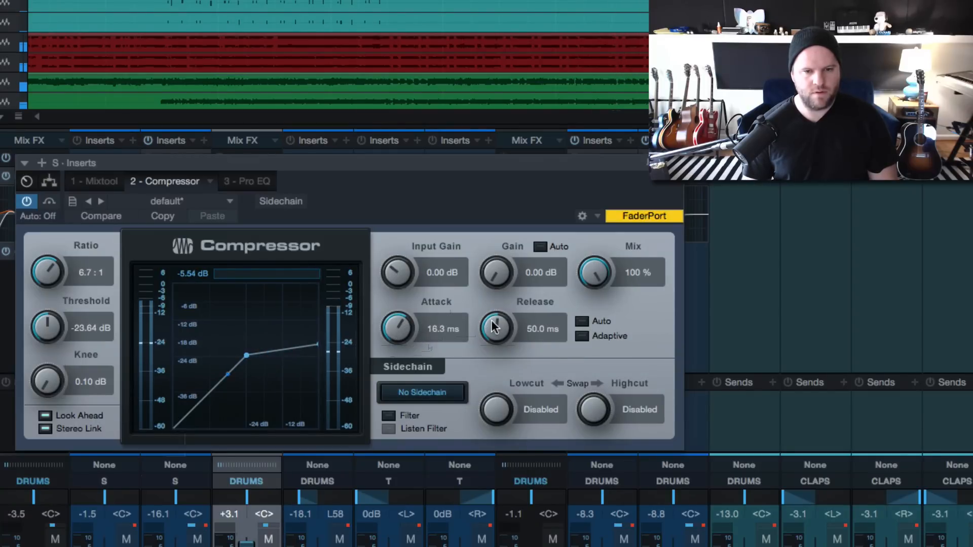
drag(491, 321, 489, 332)
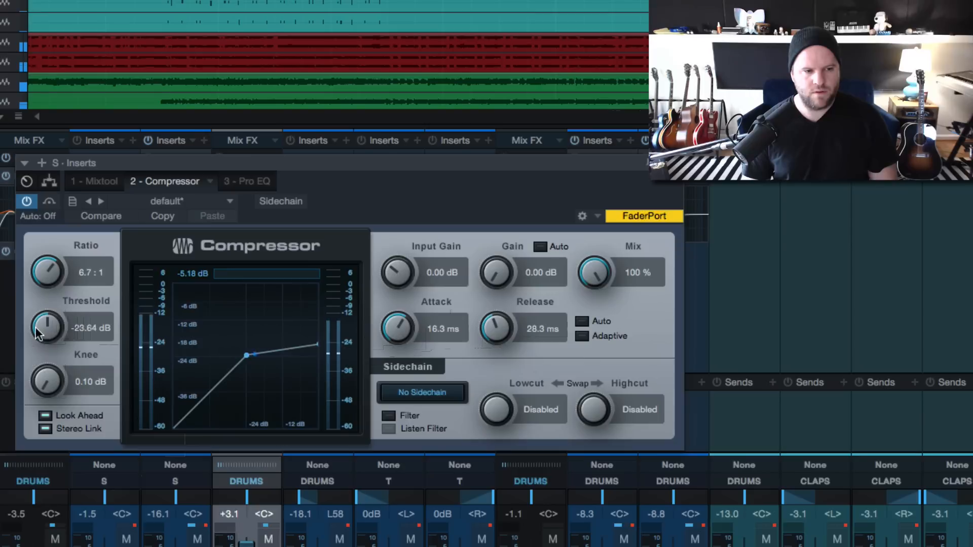
Lower the Compressor's threshold to -30.36 dB and compare the S bus in solo and in the full mix
drag(50, 330, 54, 357)
key(s)
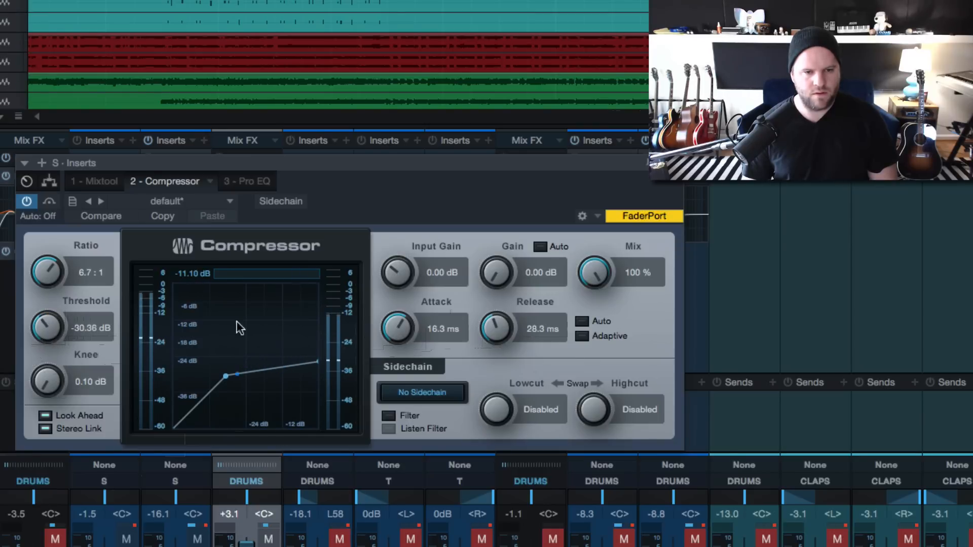
key(s)
Adjust the Compressor to 17.7 ms attack and 18.6 ms release, and raise its make-up gain to 9.60 dB
drag(403, 332, 398, 324)
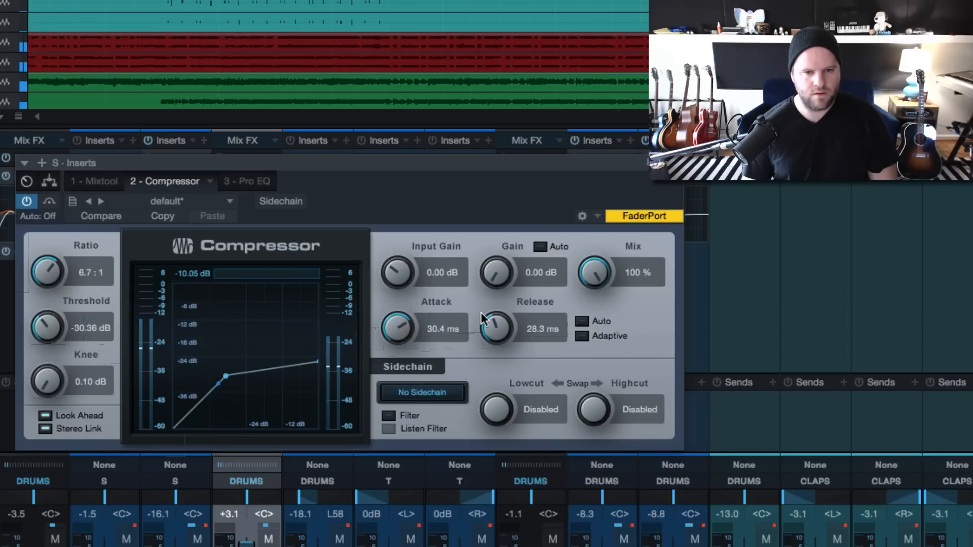
drag(494, 325, 486, 328)
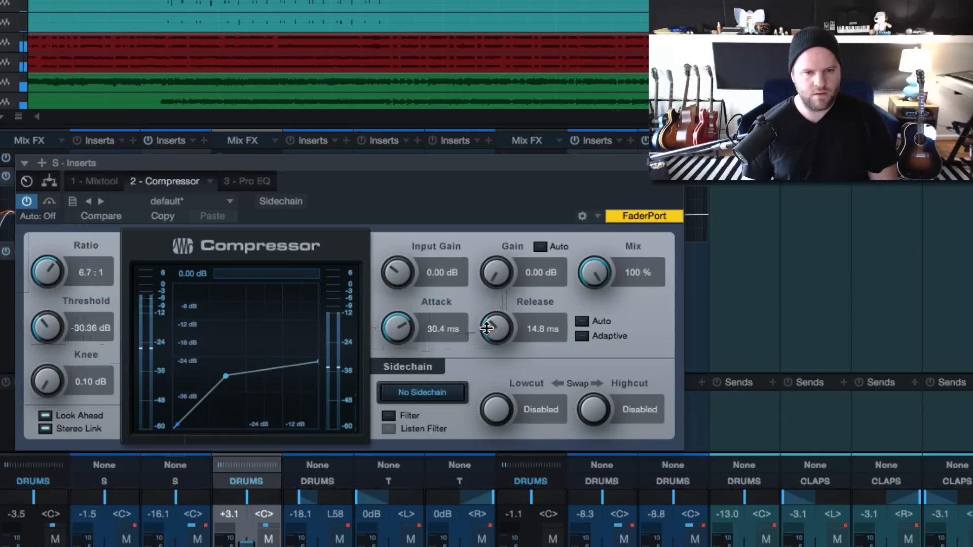
drag(391, 337, 391, 348)
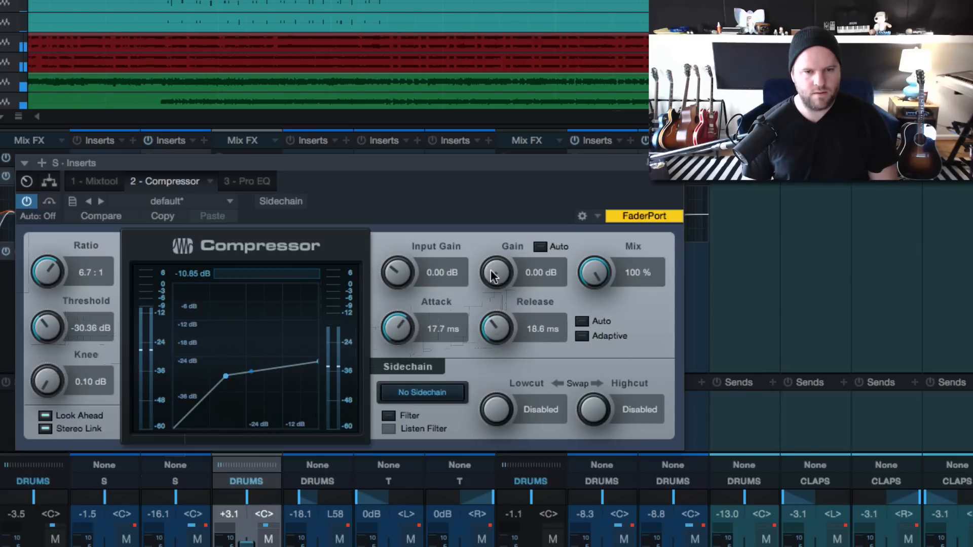
drag(498, 257, 482, 223)
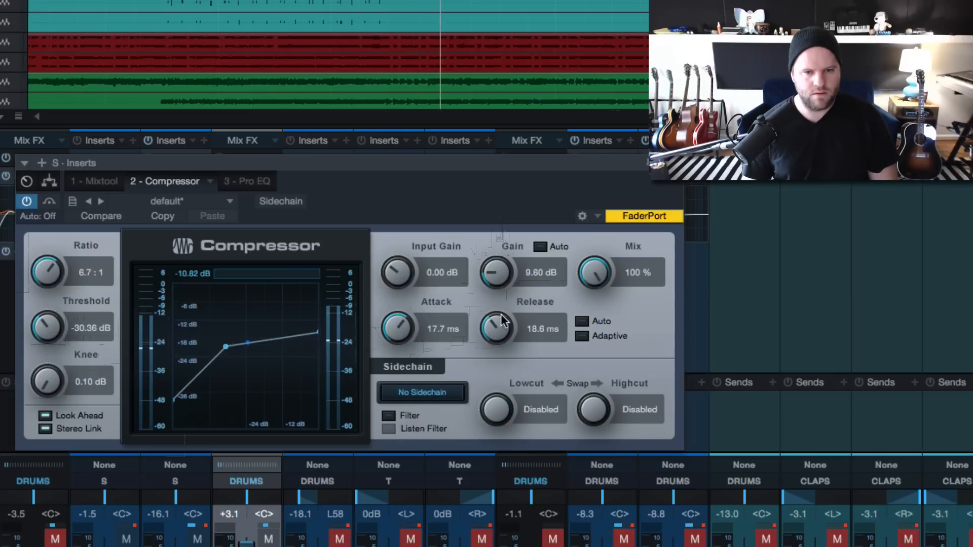
Audition short and long release times on the soloed S bus, from 13.7 ms to 436.3 ms, and set the release to 175.2 ms
drag(499, 318, 500, 287)
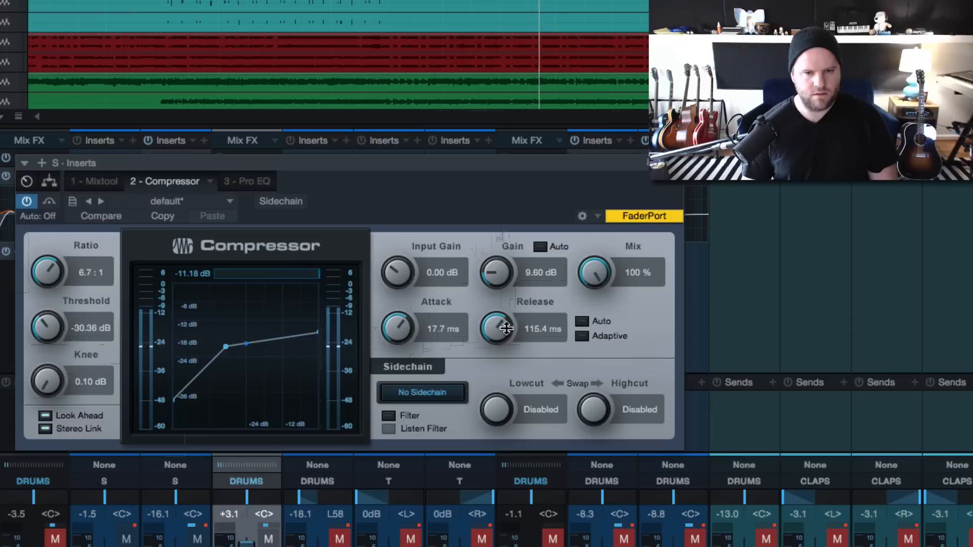
drag(506, 328, 503, 294)
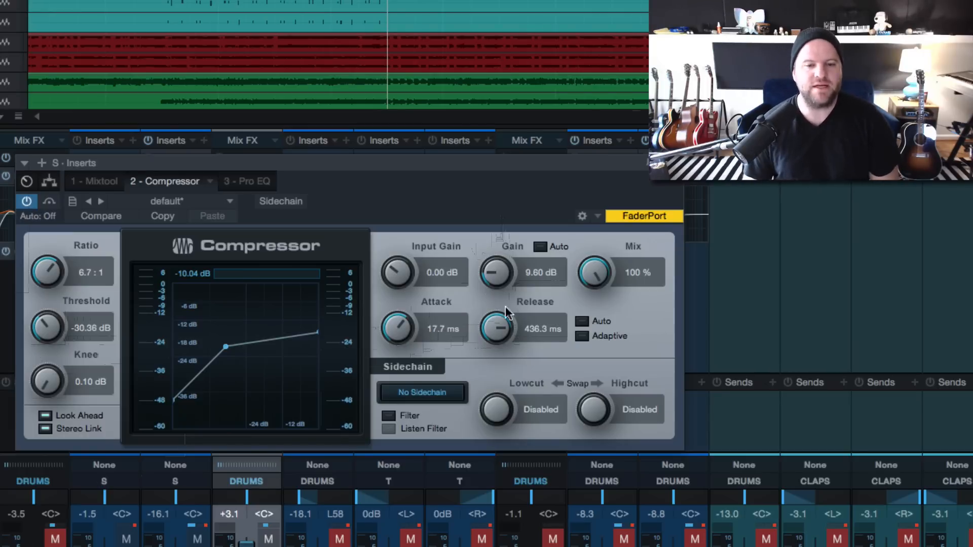
drag(503, 320, 500, 381)
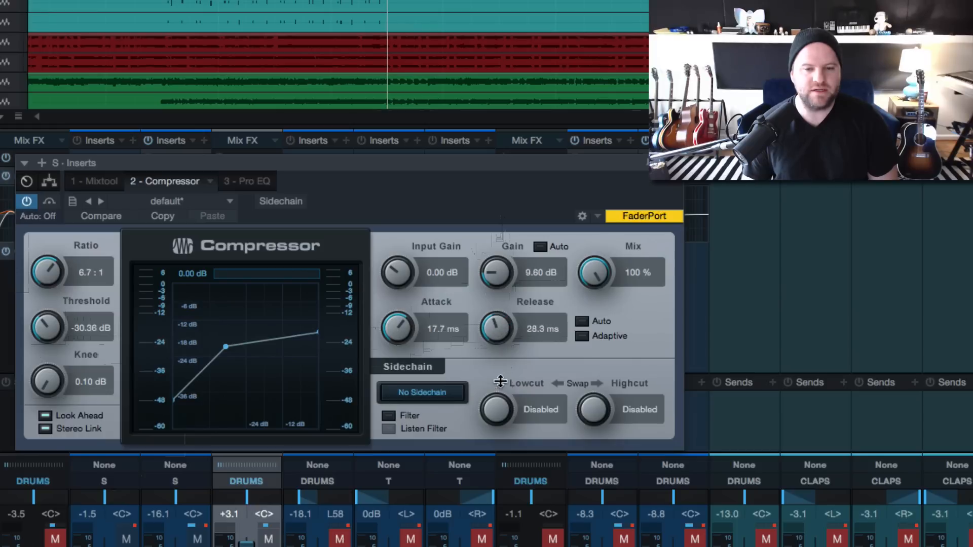
key(space)
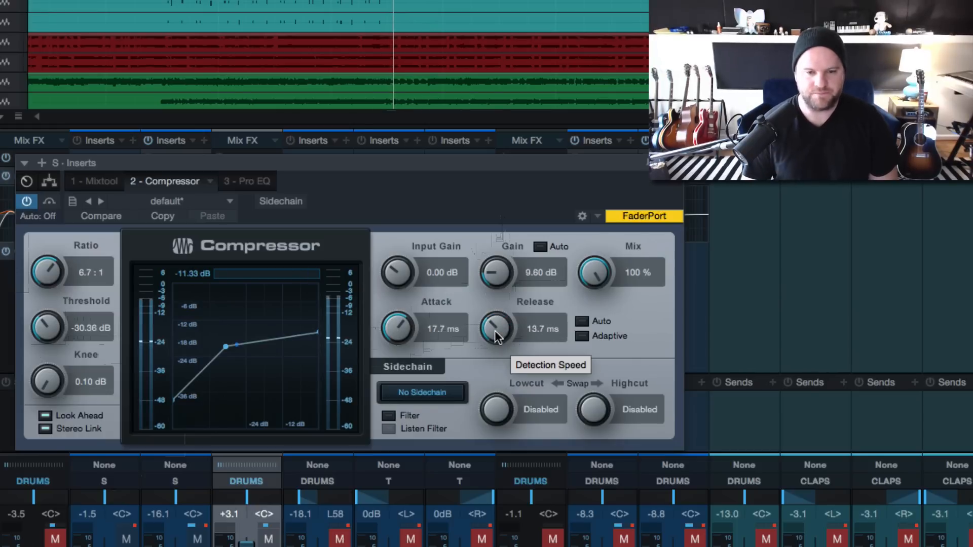
mouse_move(494, 326)
mouse_down()
mouse_move(499, 226)
mouse_move(498, 338)
mouse_up()
key(space)
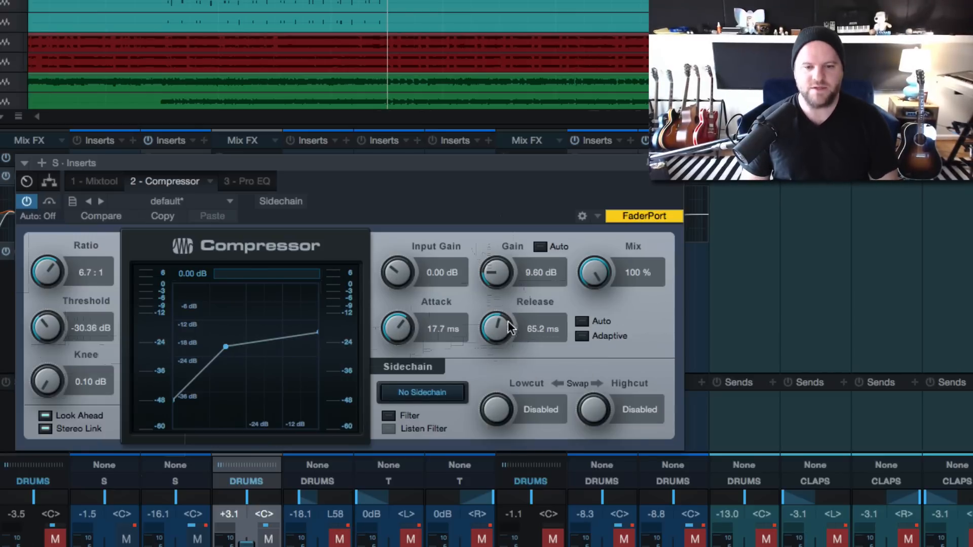
drag(497, 315, 496, 299)
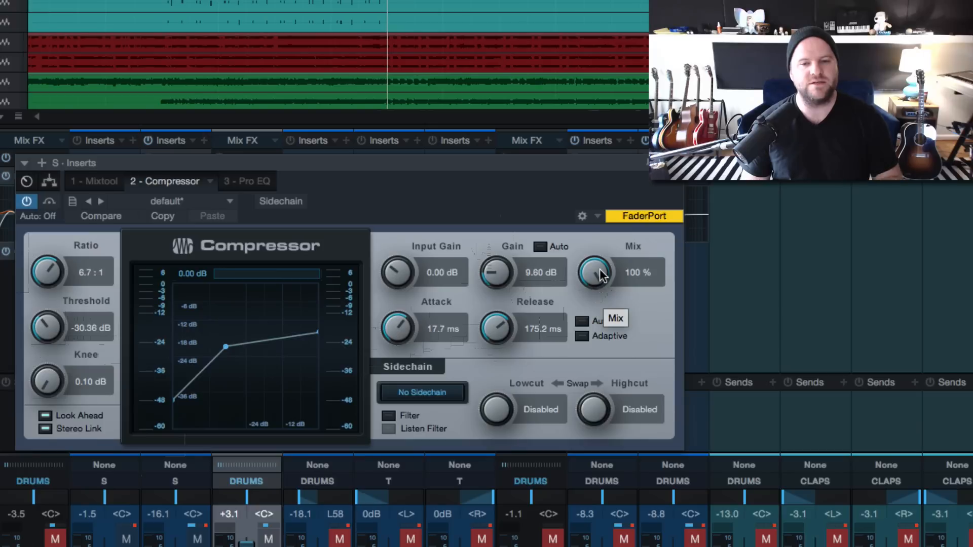
drag(599, 268, 600, 333)
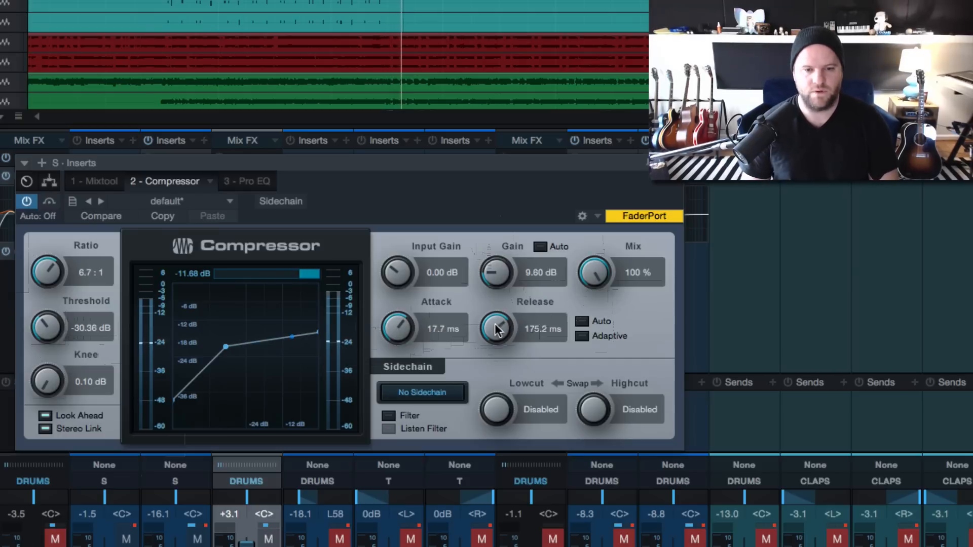
Lengthen the S bus Compressor's release to 591.3 ms and set its attack to 33.0 ms
drag(495, 323, 492, 303)
mouse_move(398, 327)
mouse_down()
mouse_move(401, 303)
mouse_move(402, 363)
mouse_move(402, 322)
mouse_up()
drag(495, 325, 495, 318)
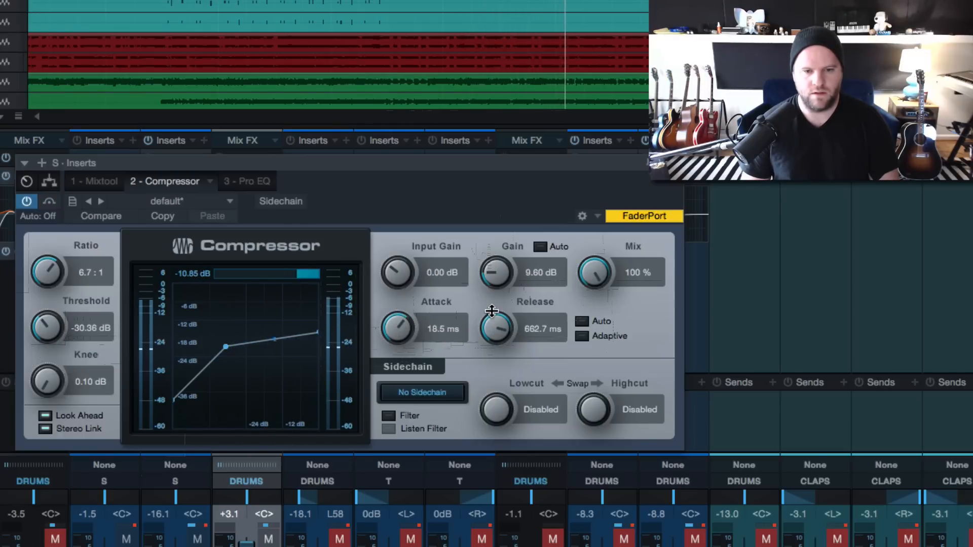
drag(398, 327, 392, 299)
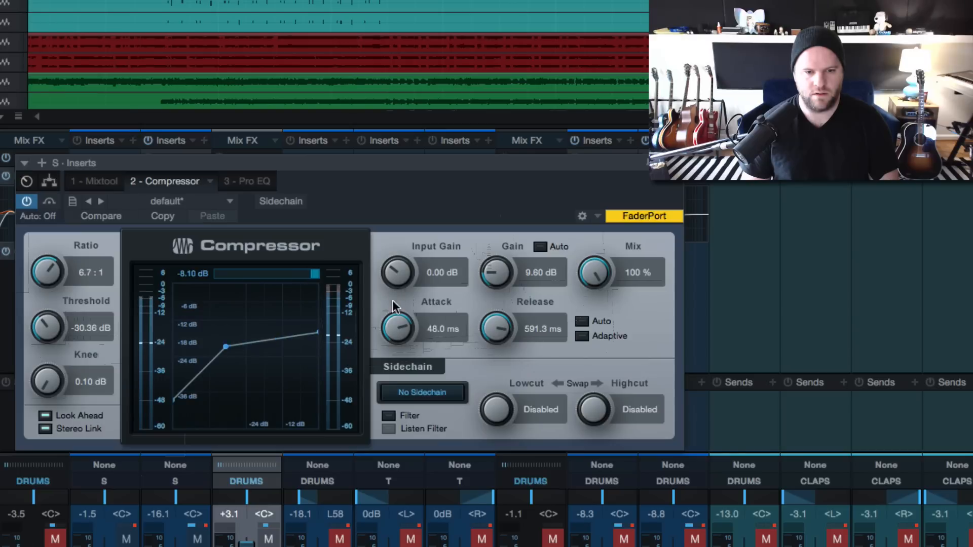
drag(395, 323, 410, 332)
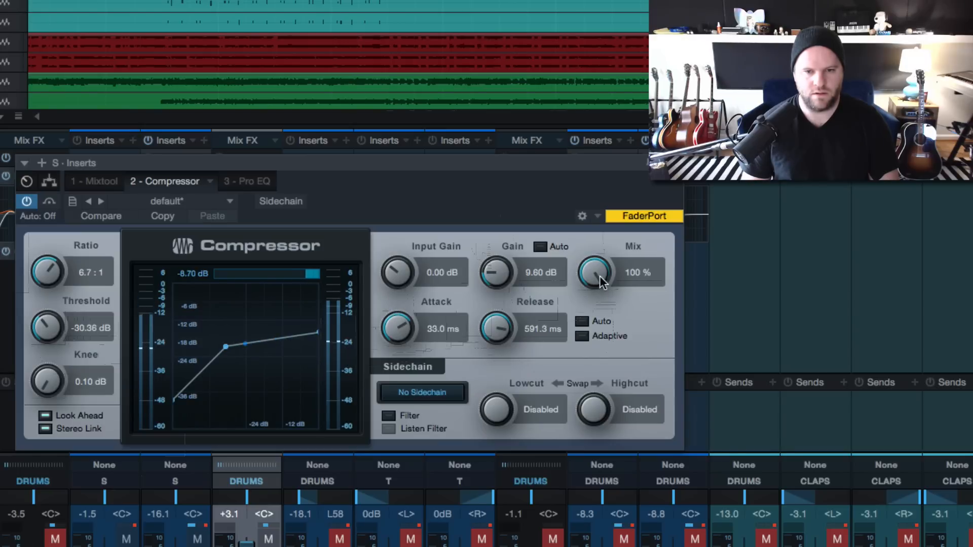
Sweep the Compressor's Mix down to 0%, set it to 50% and close the plug-in window
drag(600, 276, 599, 444)
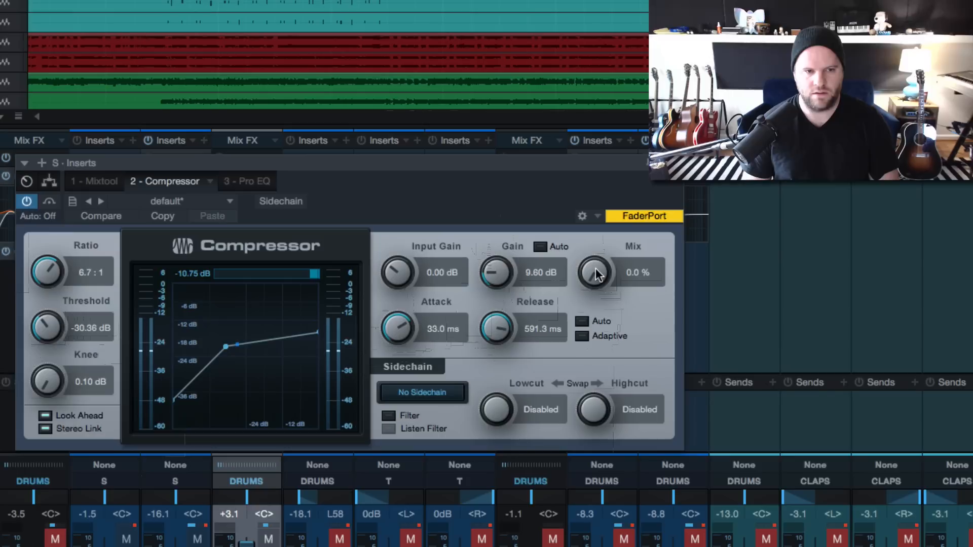
drag(598, 274, 588, 218)
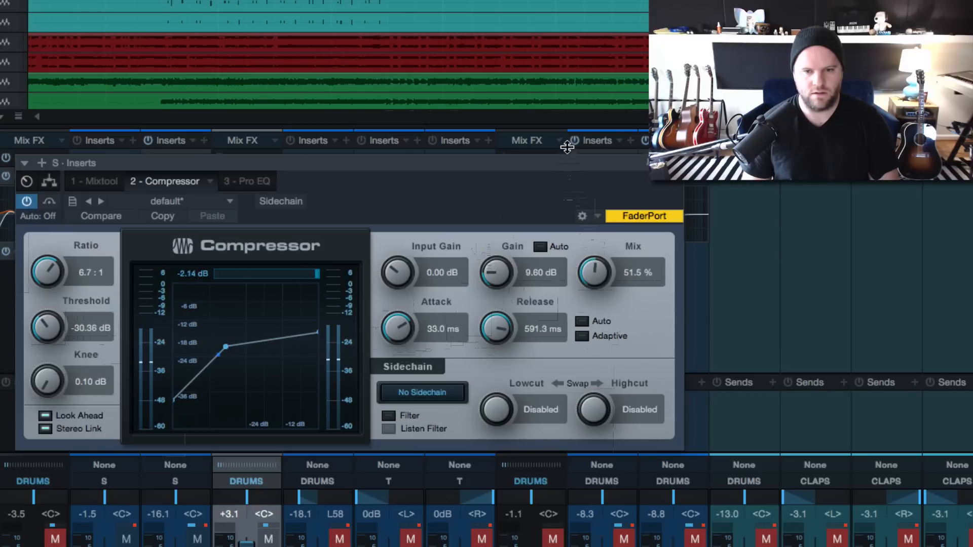
drag(567, 147, 567, 144)
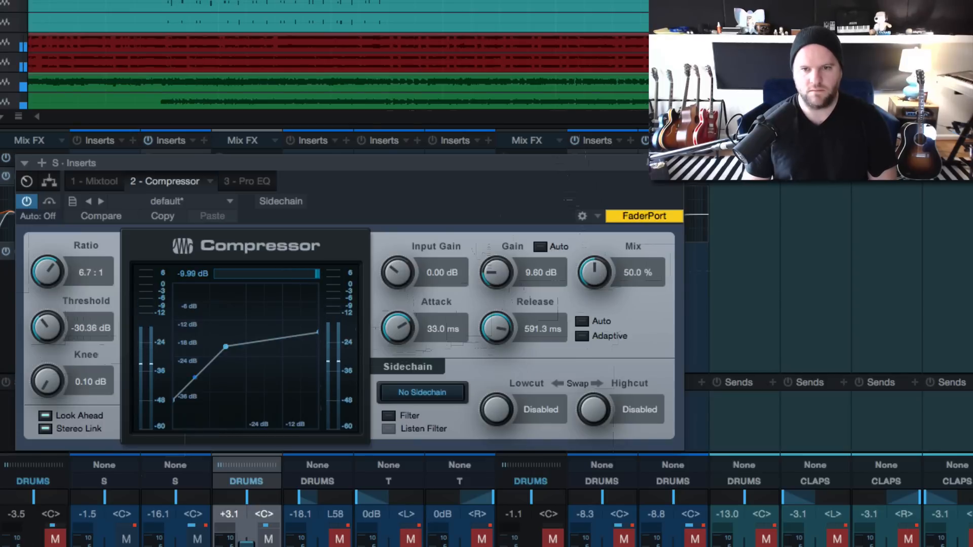
click(676, 163)
Mute the BASS, ELECTRICS, KEYS, VOX and BGV buses together
scroll(554, 253, right, 3)
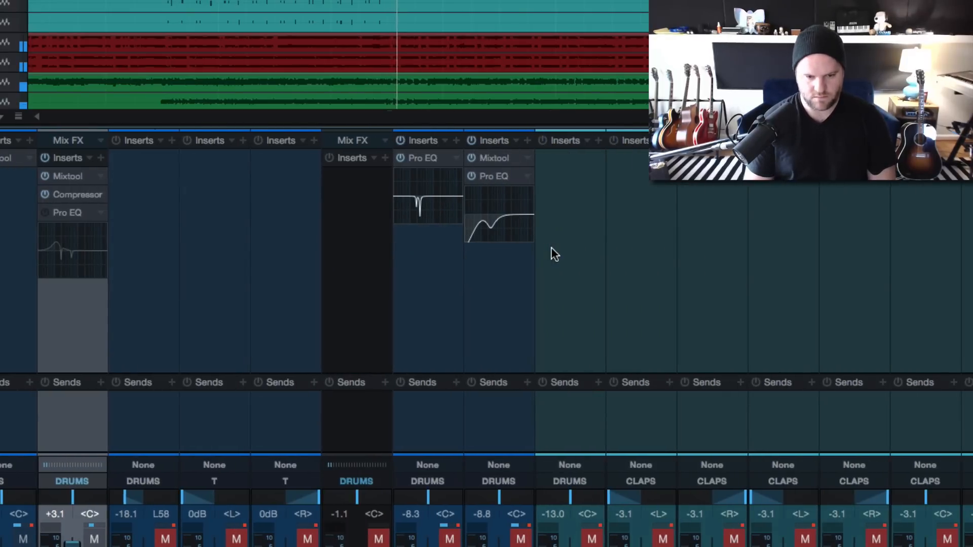
scroll(536, 283, right, 3)
scroll(536, 283, right, 4)
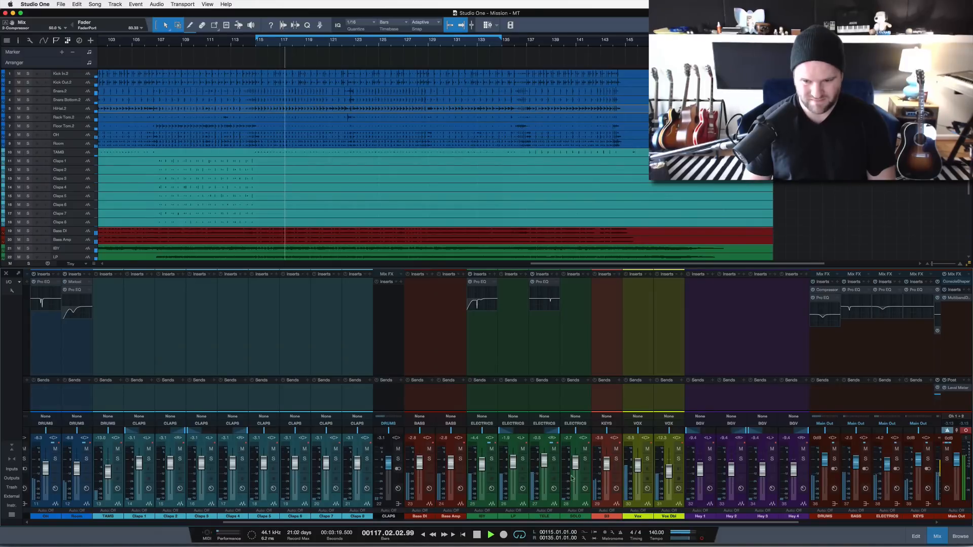
scroll(571, 477, right, 7)
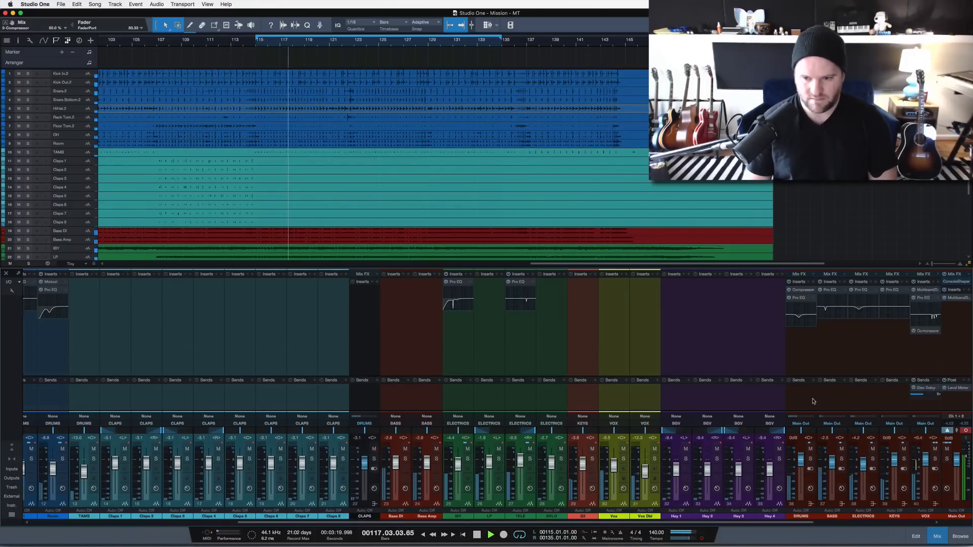
click(651, 404)
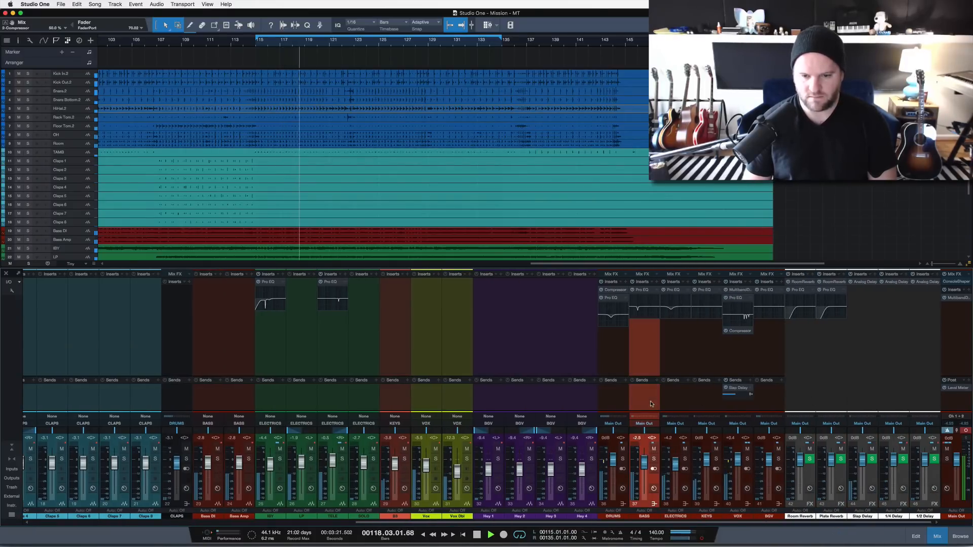
shift+click(774, 407)
key(shift+m)
Lower the S bus fader to about +2.7 dB during playback of the drums, and stop playback
scroll(514, 369, left, 17)
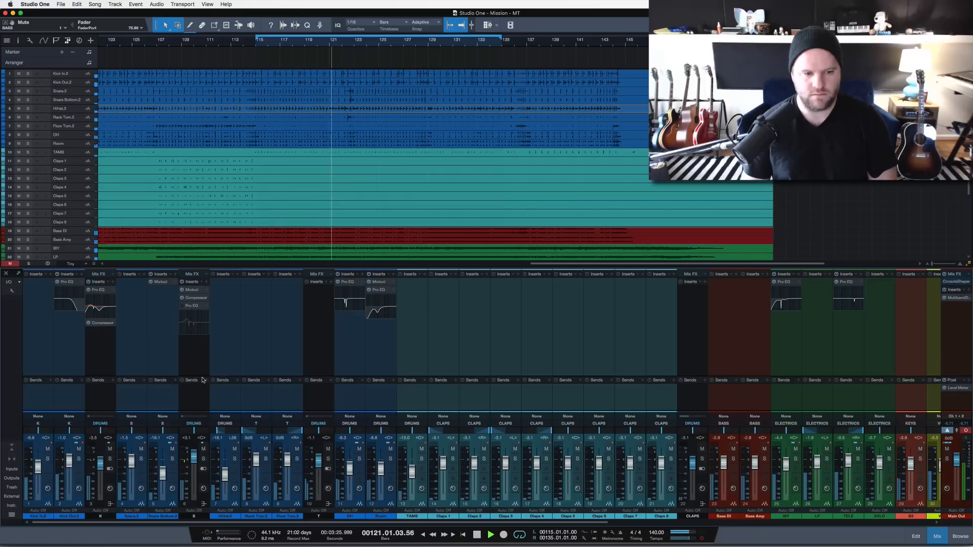
drag(193, 460, 193, 460)
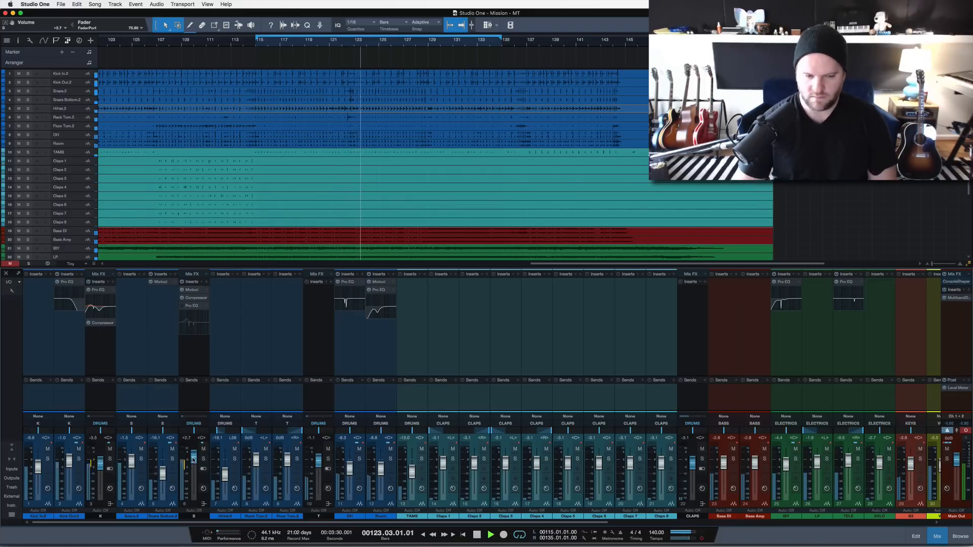
key(space)
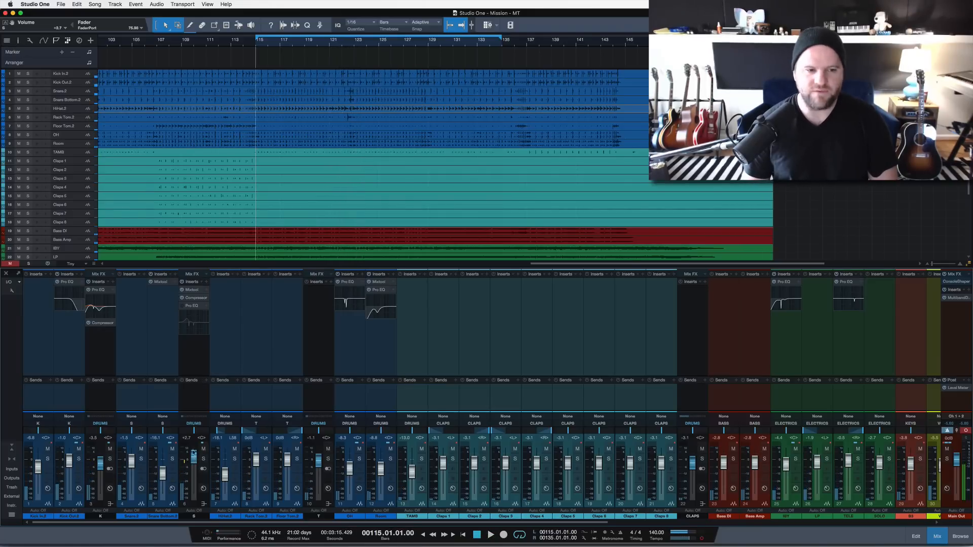
Bring up the S bus Pro EQ, start drum playback and reset the EQ to its default preset
click(195, 307)
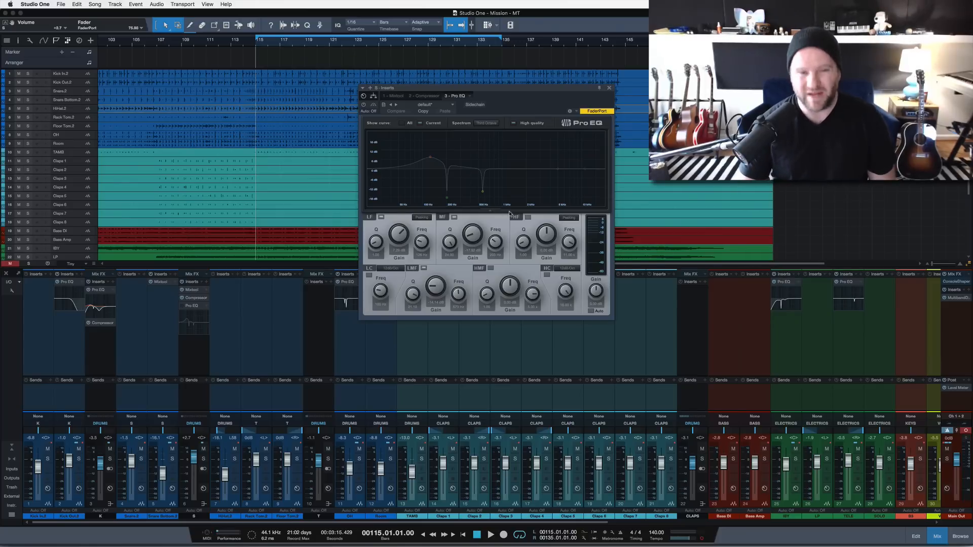
key(space)
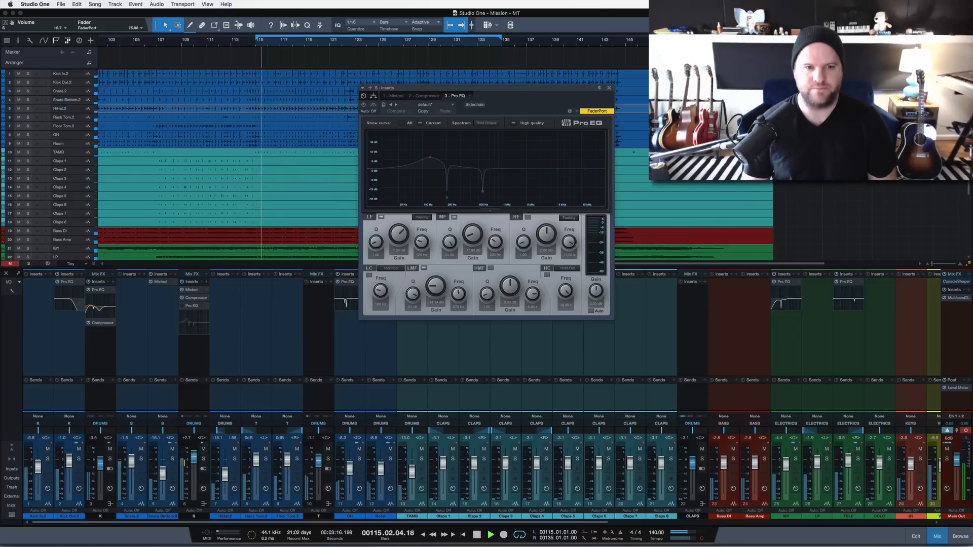
click(416, 104)
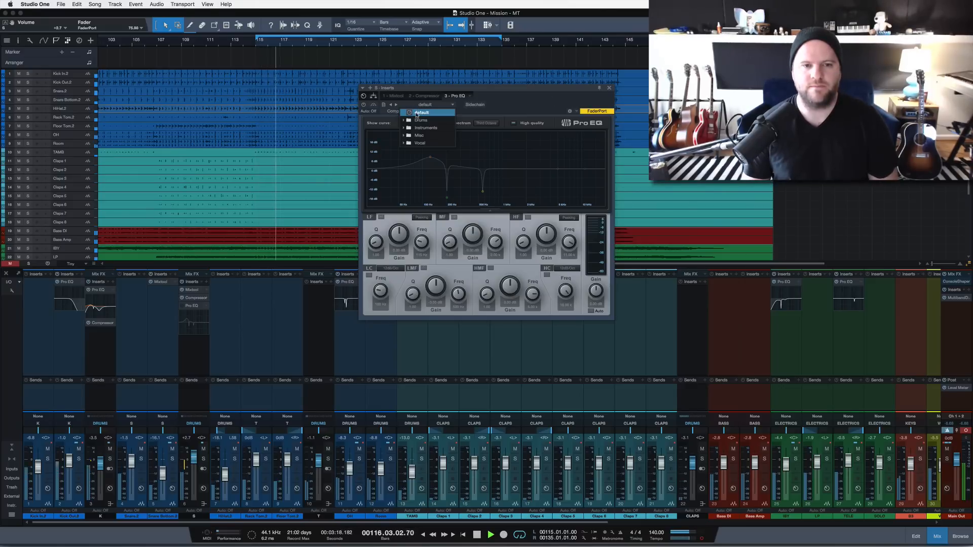
click(365, 106)
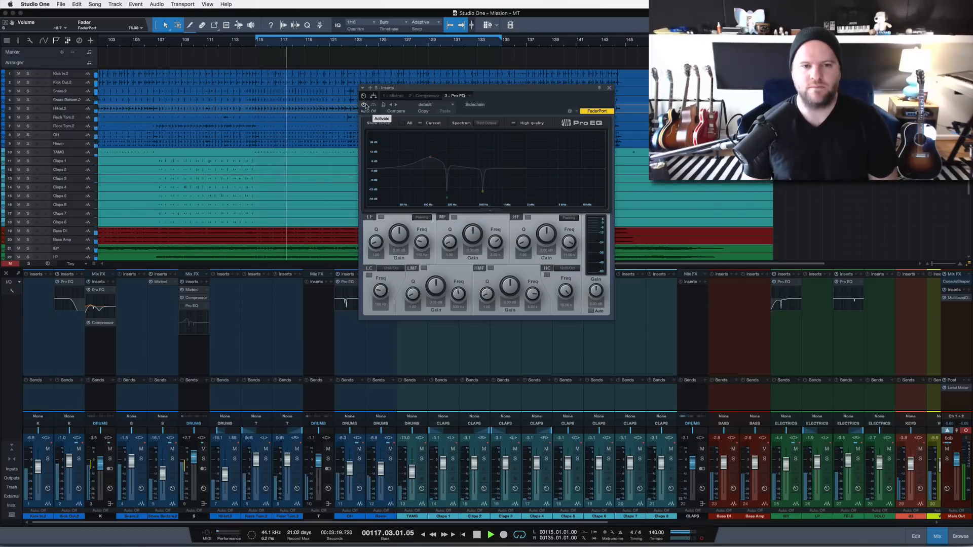
click(414, 104)
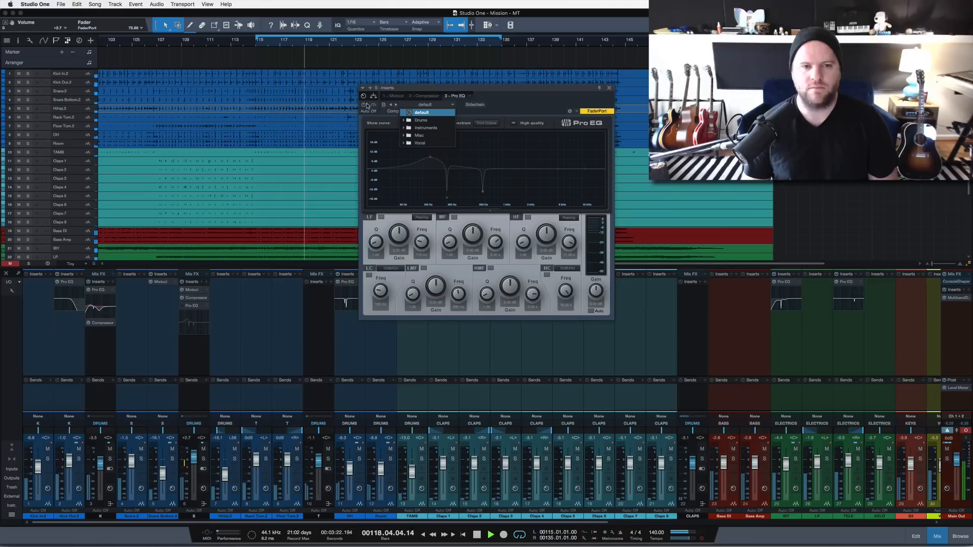
click(414, 112)
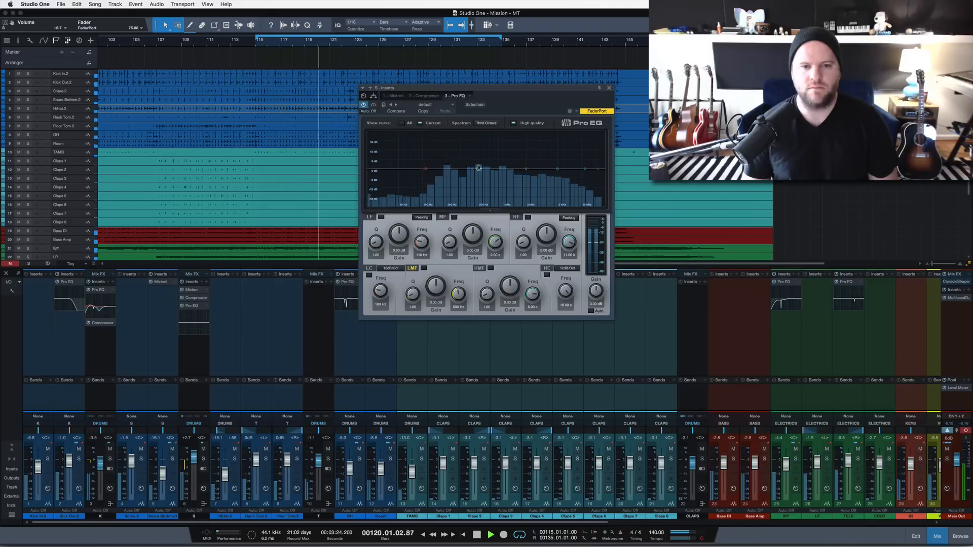
Sweep a narrow LMF boost on the S bus Pro EQ and turn it into a deep notch at about 281 Hz
scroll(481, 159, up, 3)
drag(477, 168, 457, 129)
scroll(461, 136, up, 3)
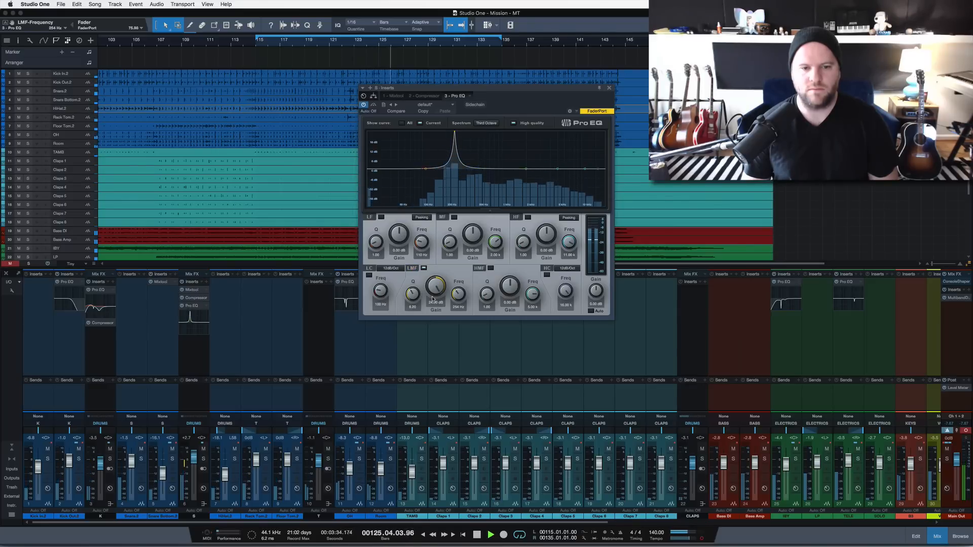
drag(459, 293, 451, 270)
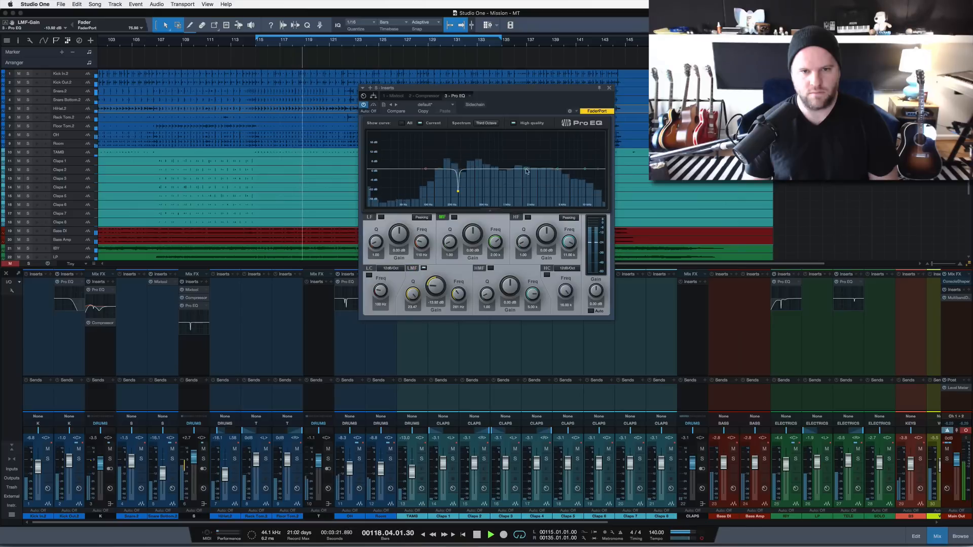
Dip the MF band by 4.47 dB near 600 Hz and sweep a narrow HMF boost, ending in a 6.46 dB cut just below 200 Hz
drag(525, 169, 484, 177)
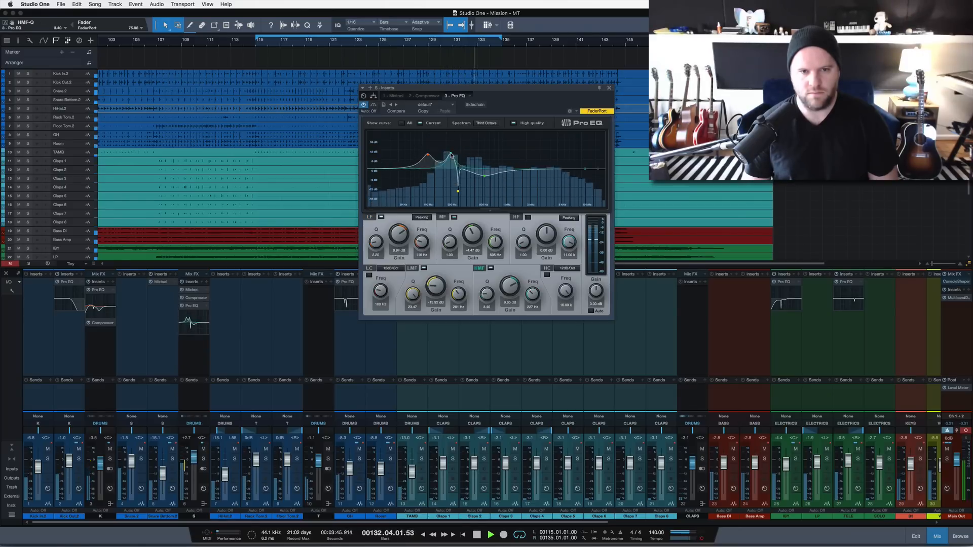
drag(451, 155, 444, 143)
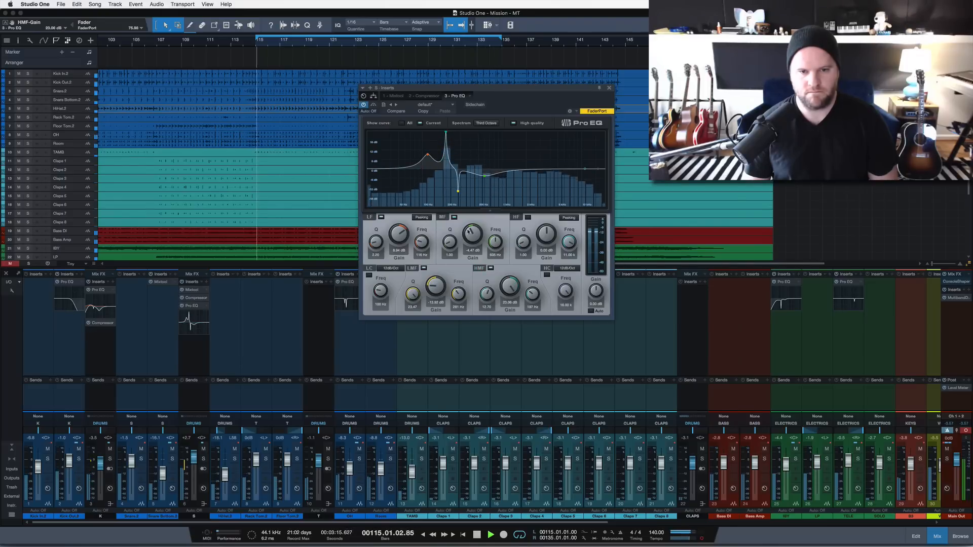
drag(508, 288, 507, 328)
Bring the LF band down to a gain of about 0.71 dB and add a gentle HF boost around 5.77 kHz
double_click(428, 155)
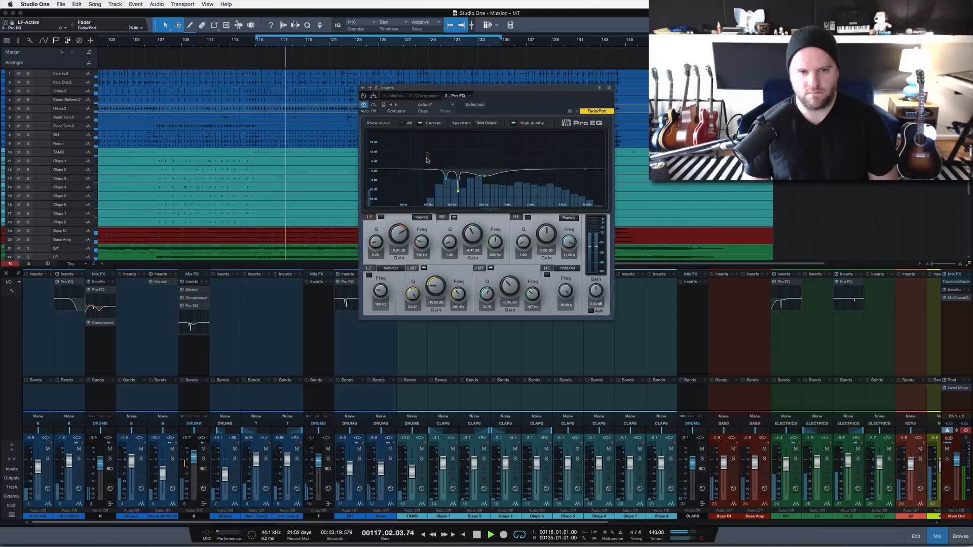
drag(427, 156, 423, 169)
mouse_move(585, 169)
mouse_down()
mouse_move(565, 152)
mouse_move(573, 166)
mouse_up()
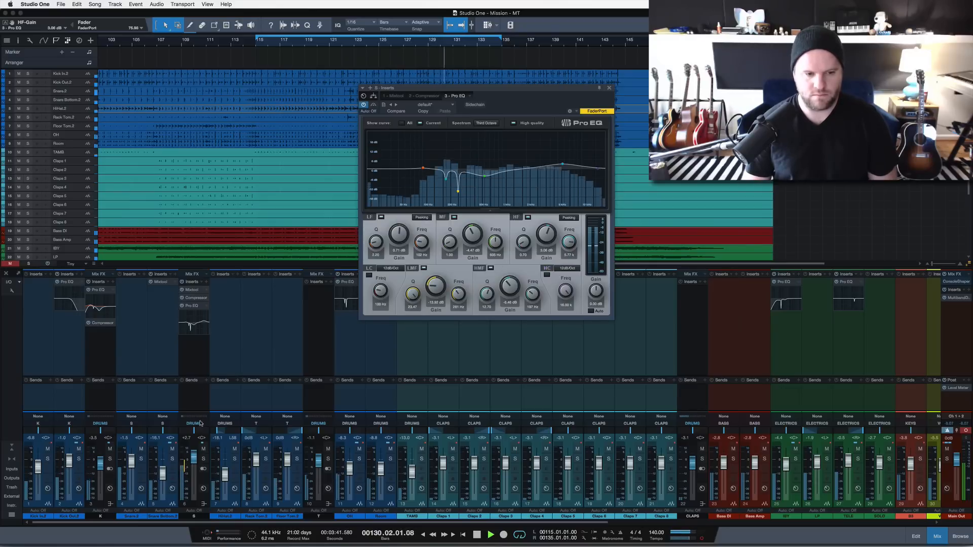
Mute and unmute the S bus to judge the snare in the drum mix, and move the Pro EQ window aside
click(203, 449)
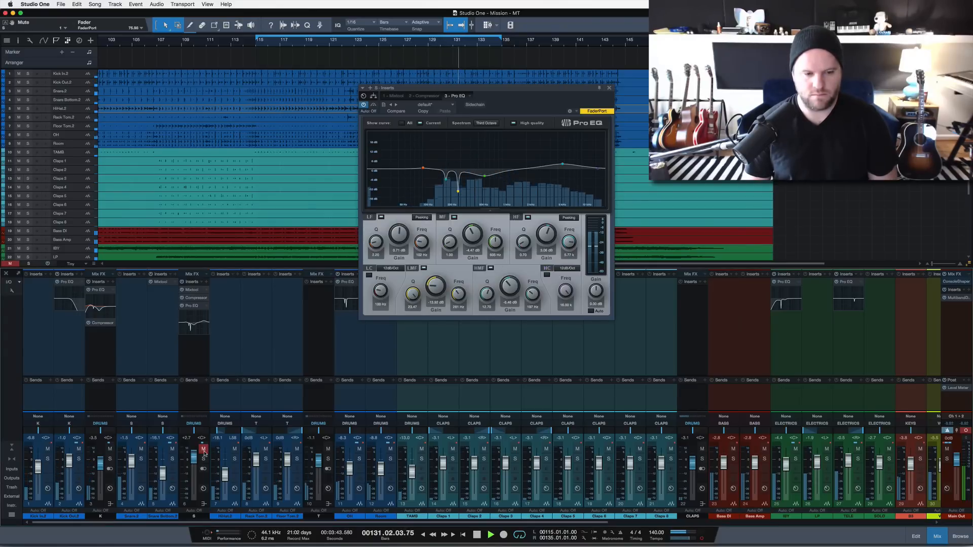
click(203, 450)
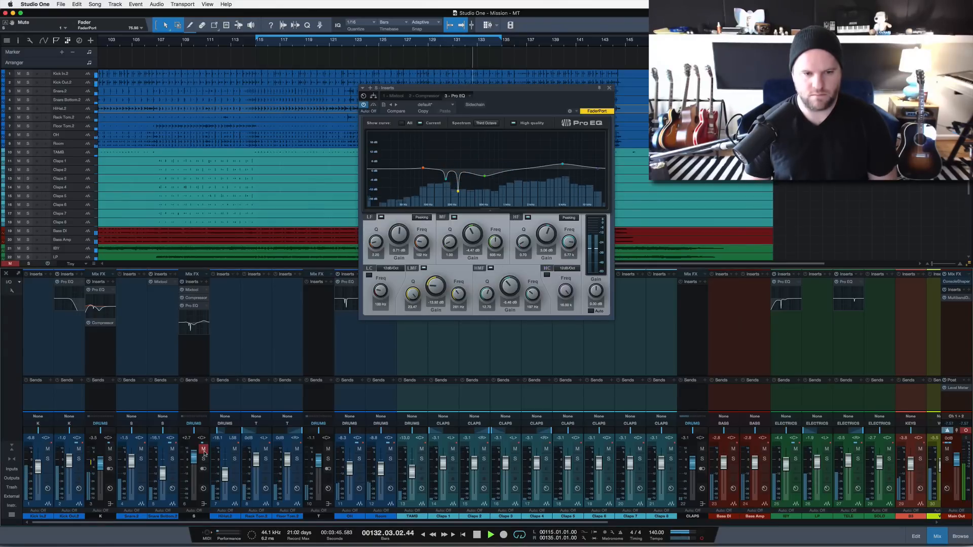
drag(544, 90, 697, 90)
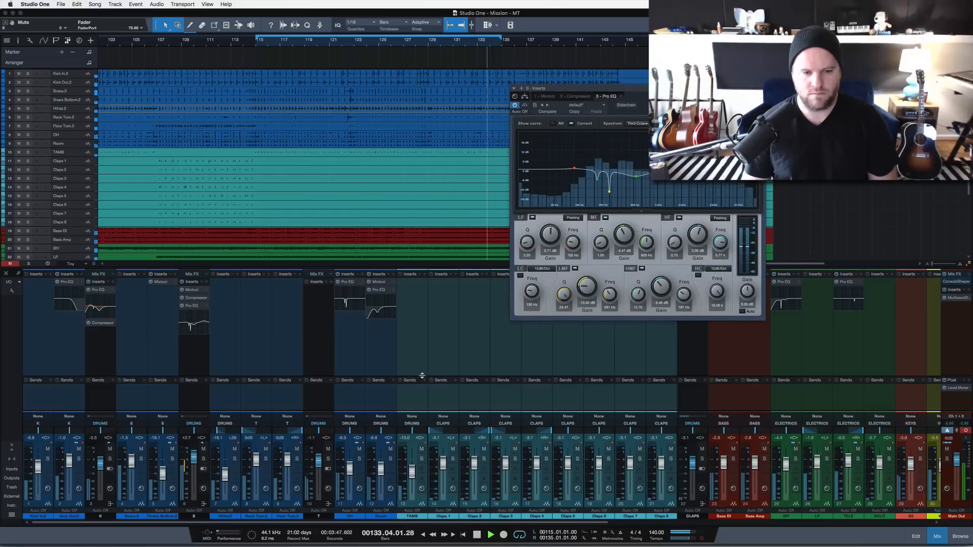
Audition the OH and Room channels in solo, together and on their own, and stop playback with both solos cleared
click(358, 459)
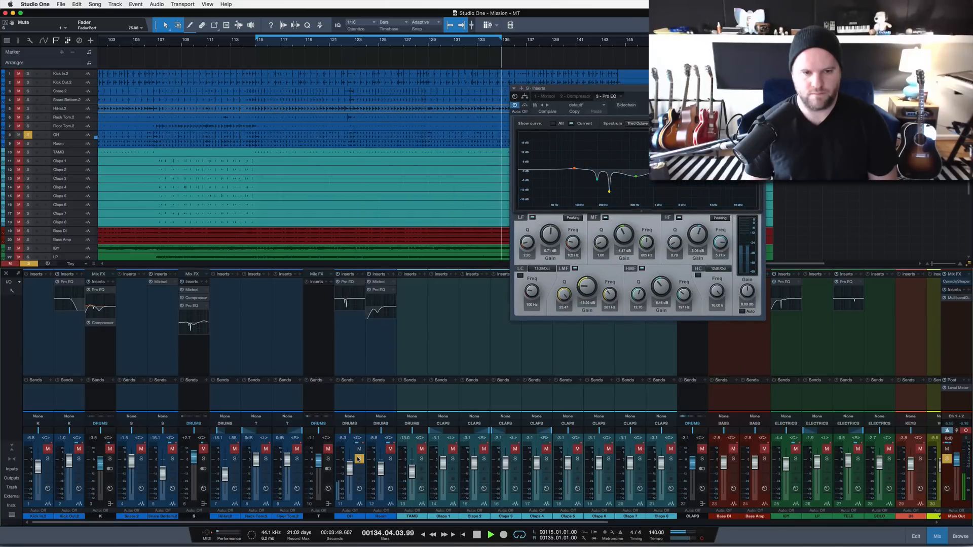
click(390, 459)
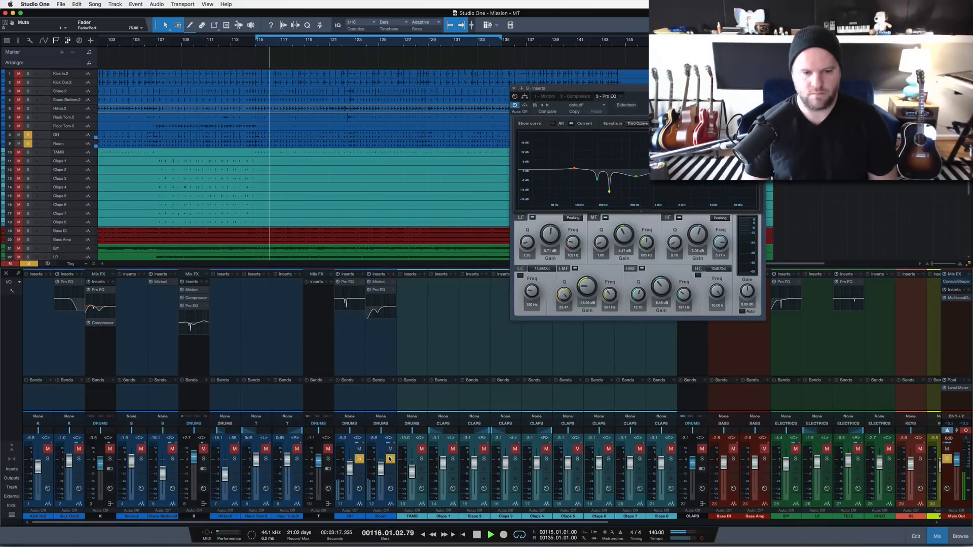
click(359, 458)
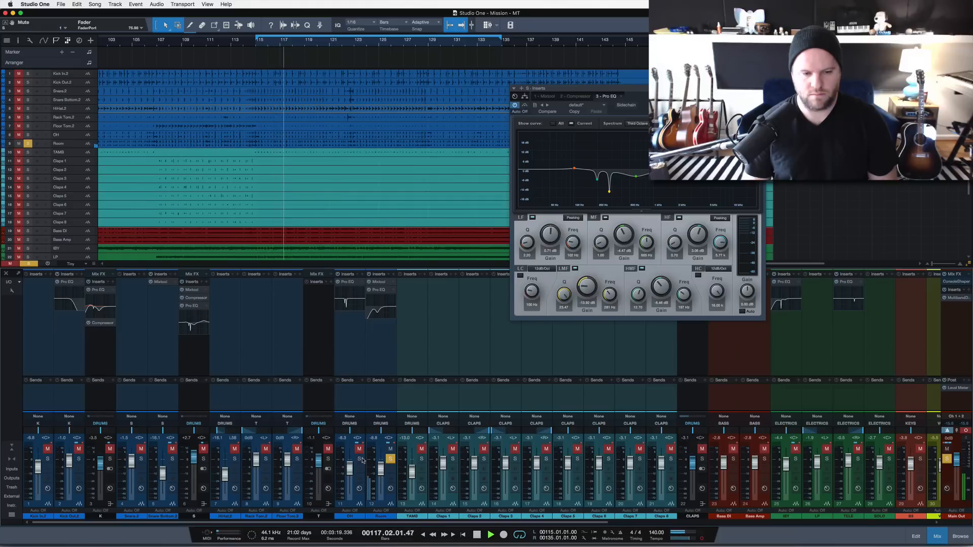
click(390, 459)
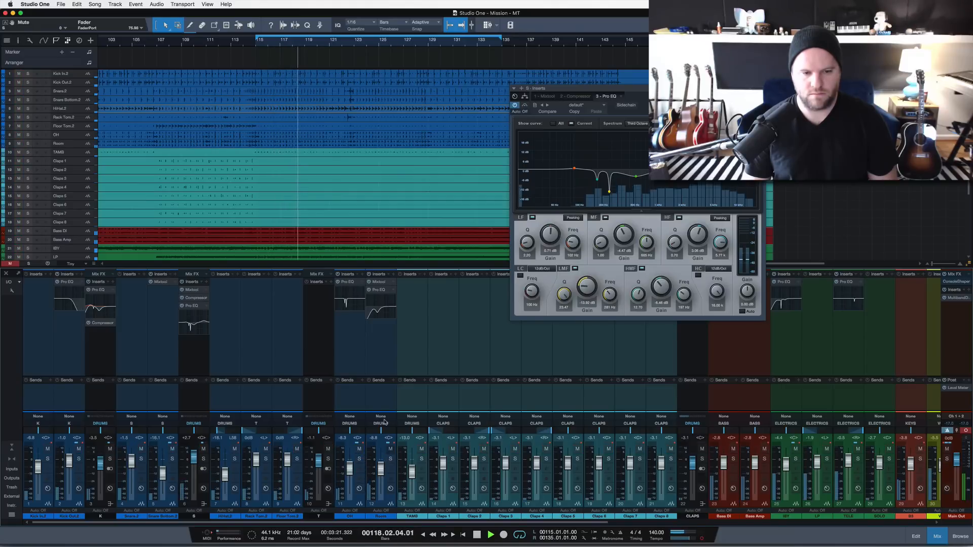
key(space)
Add a bus named OH/ROOMS for the OH and Room channels and place it beside the DRUMS bus
click(382, 397)
shift+click(351, 392)
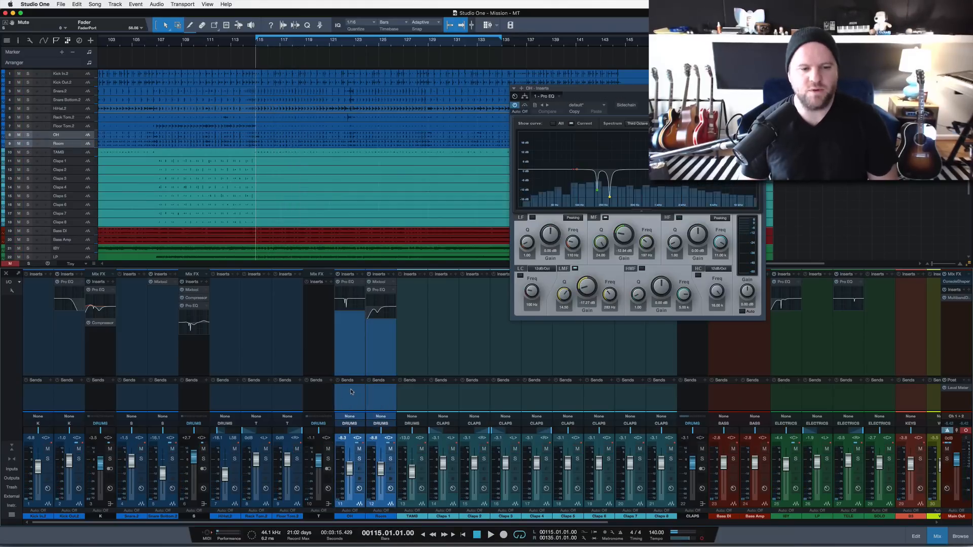
right_click(351, 391)
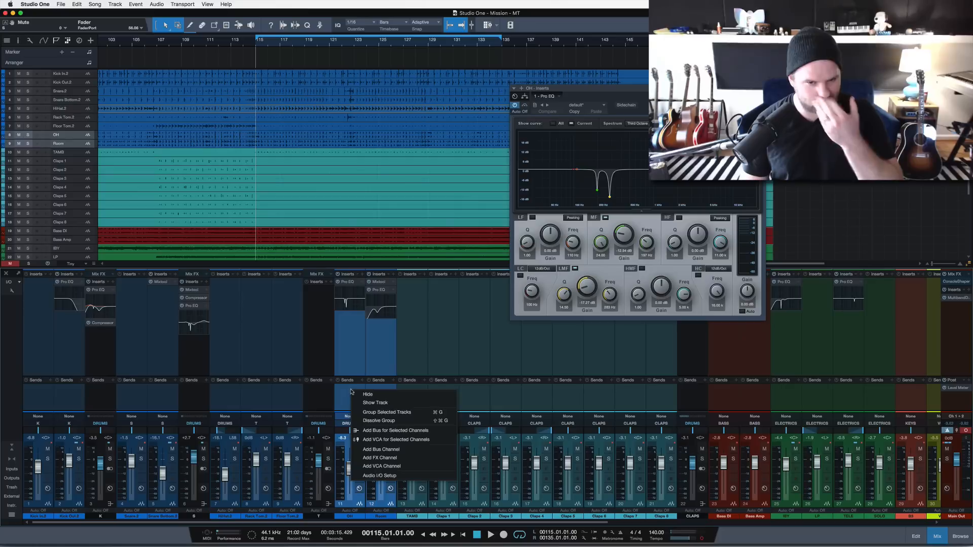
click(383, 431)
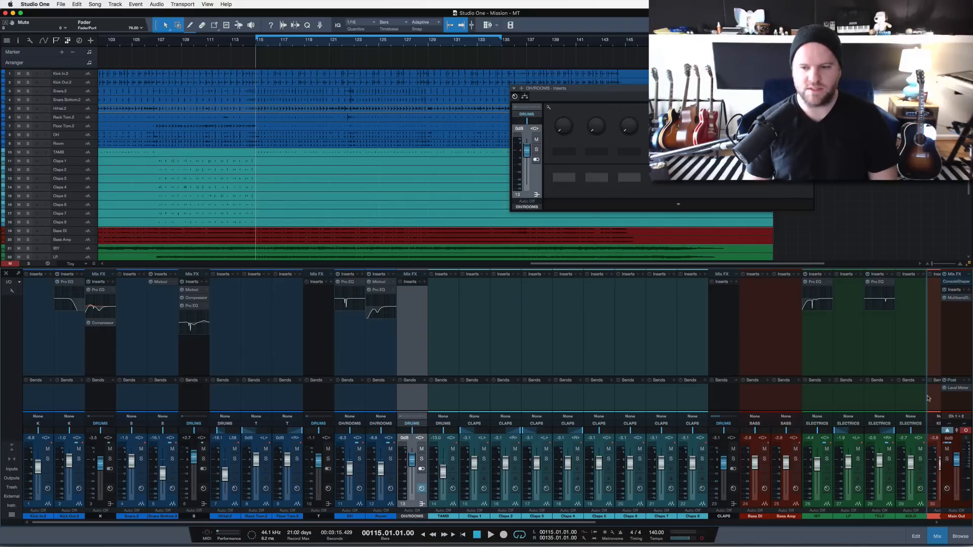
scroll(552, 385, right, 10)
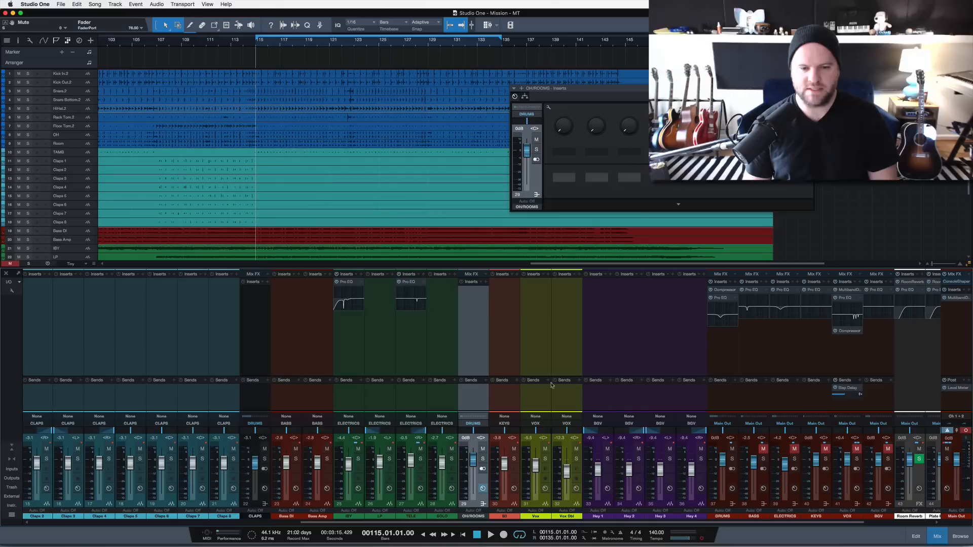
drag(657, 414, 730, 417)
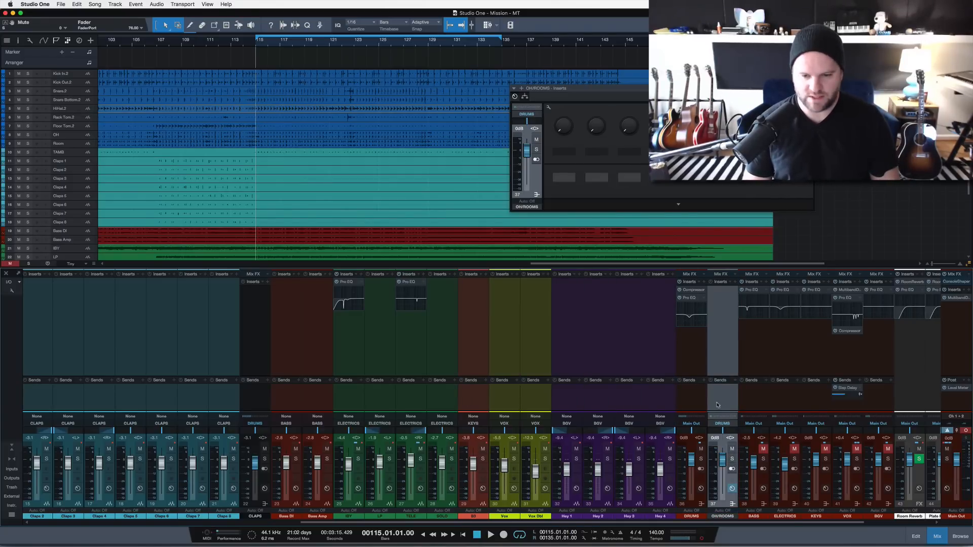
Rename the DRUMS bus to DRUM S and add a new bus fed by it and the OH/ROOMS bus
click(693, 517)
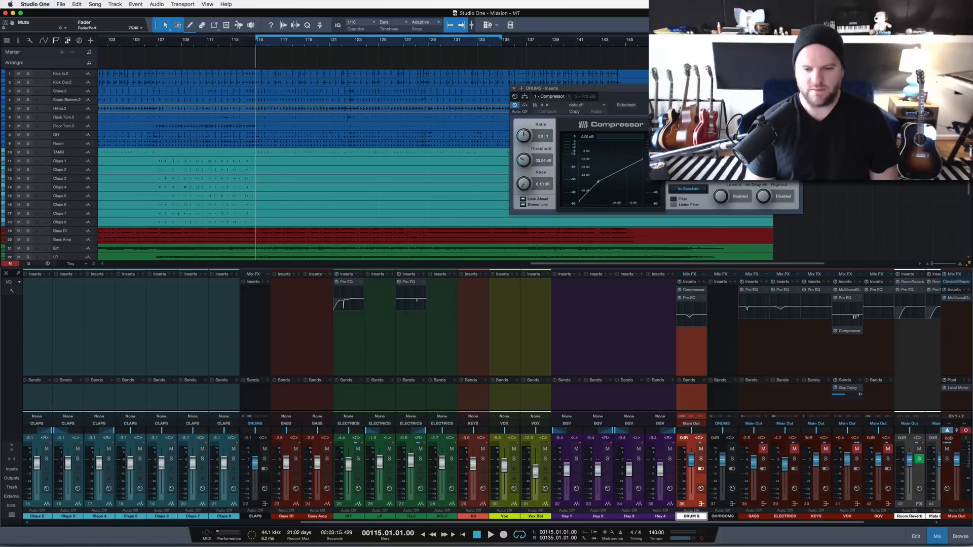
click(723, 402)
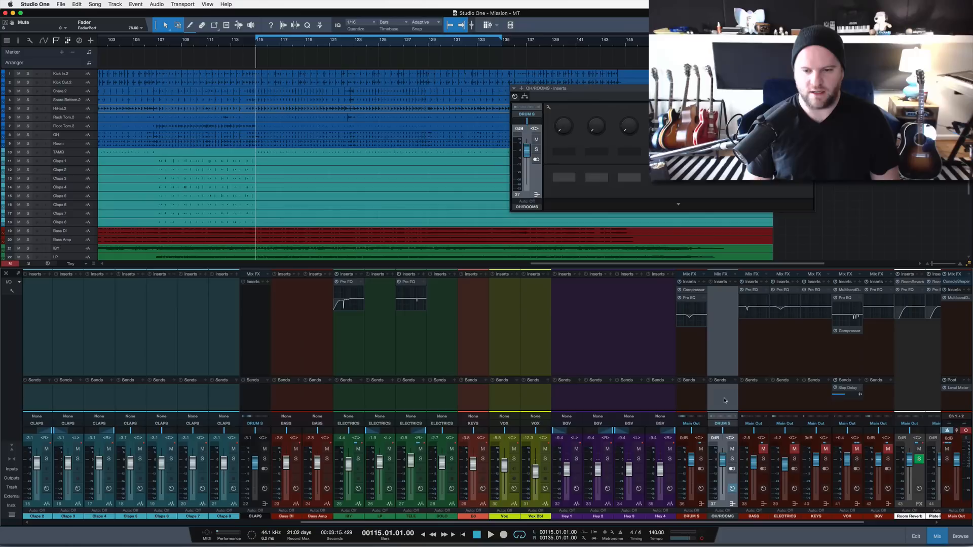
click(696, 402)
right_click(727, 402)
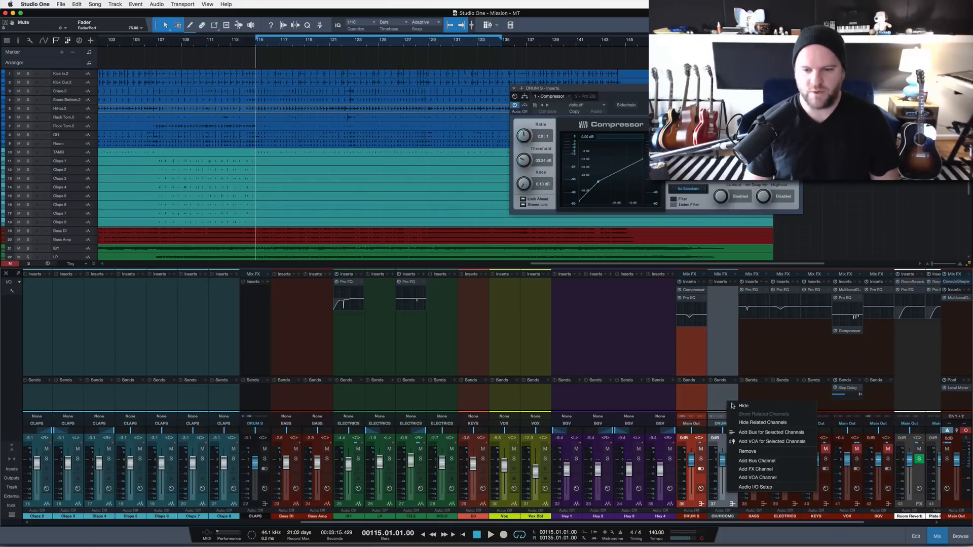
click(749, 432)
Name the new parent bus DRUMS and rename the DRUM S bus to Drum Spot
double_click(750, 516)
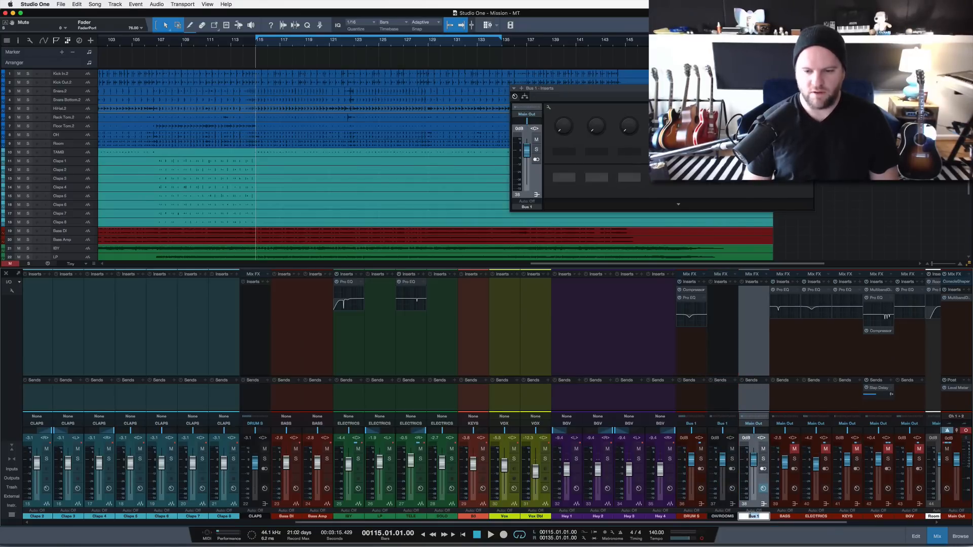
text(DRU)
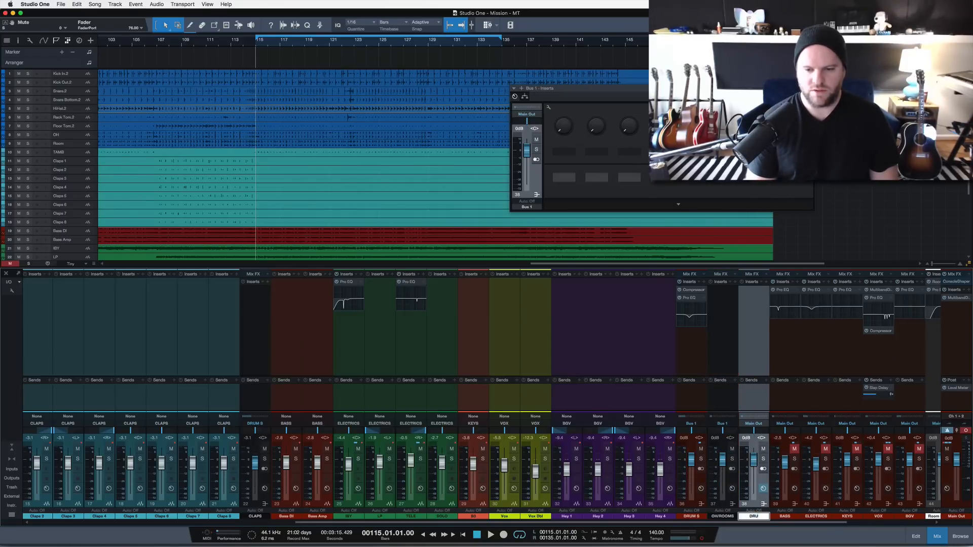
text(M S)
key(Return)
click(692, 517)
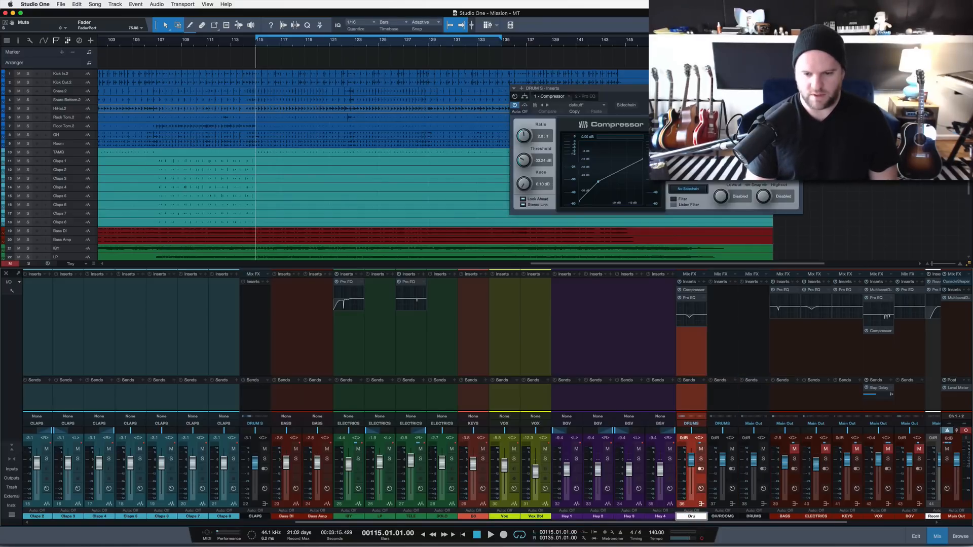
text(Drum Spot)
key(Return)
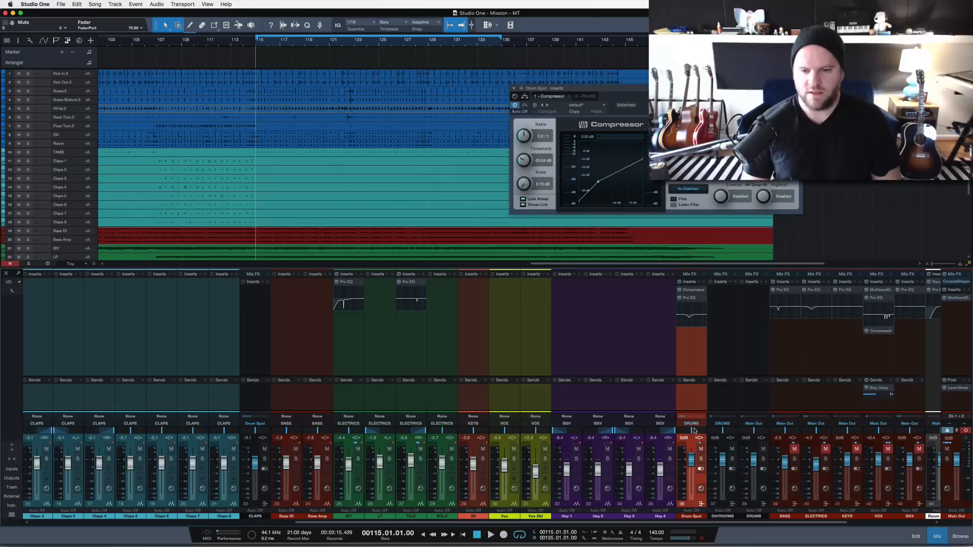
Give the OH/ROOMS and DRUMS buses the same red colour as the Drum Spot bus
click(725, 405)
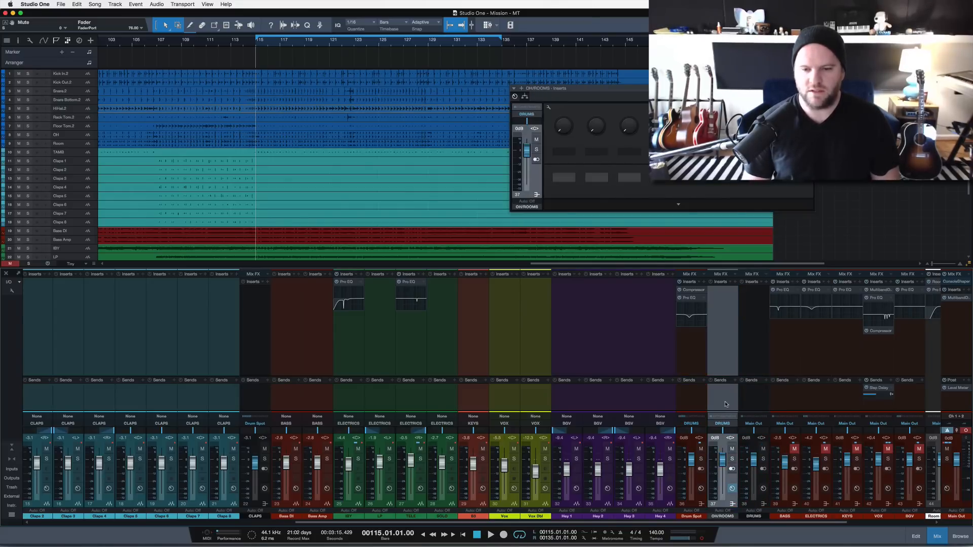
click(690, 406)
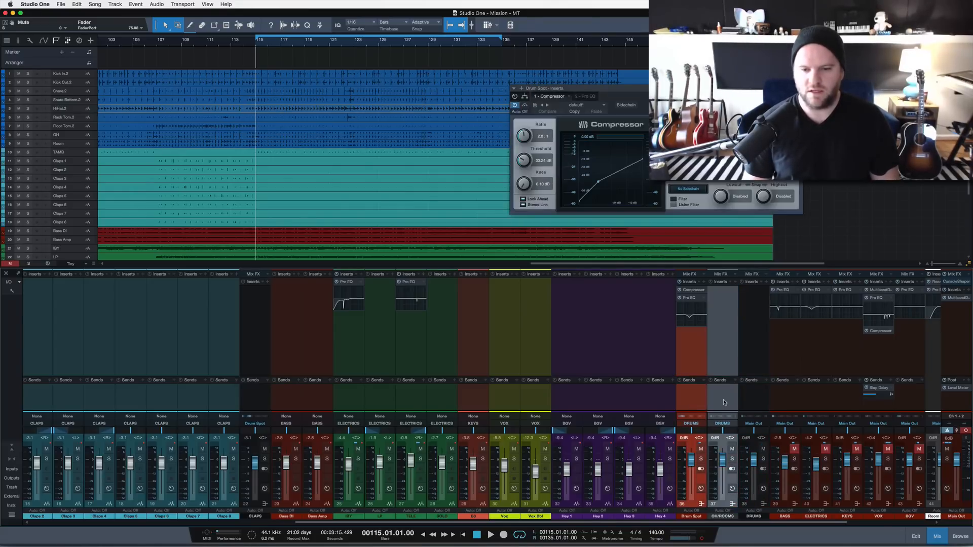
click(750, 400)
shift+click(687, 404)
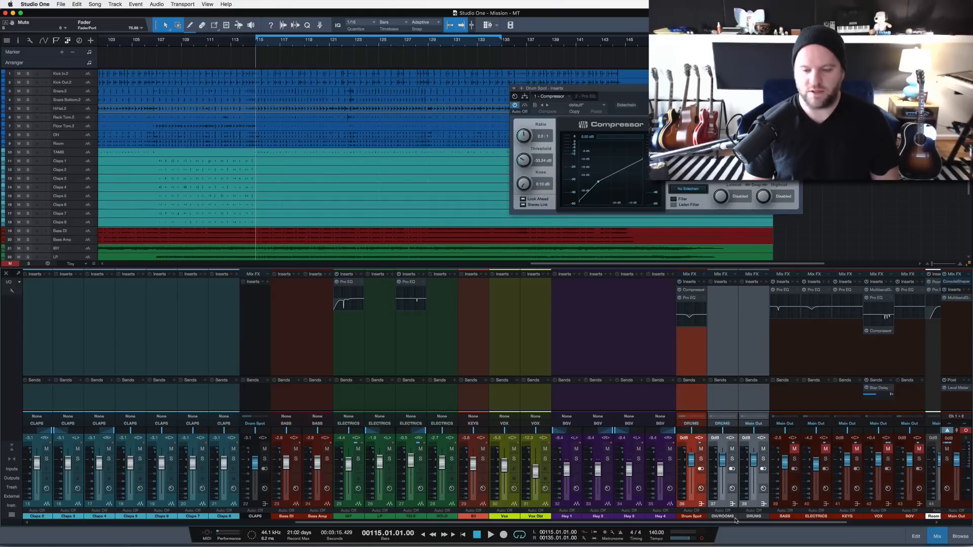
click(735, 519)
click(790, 492)
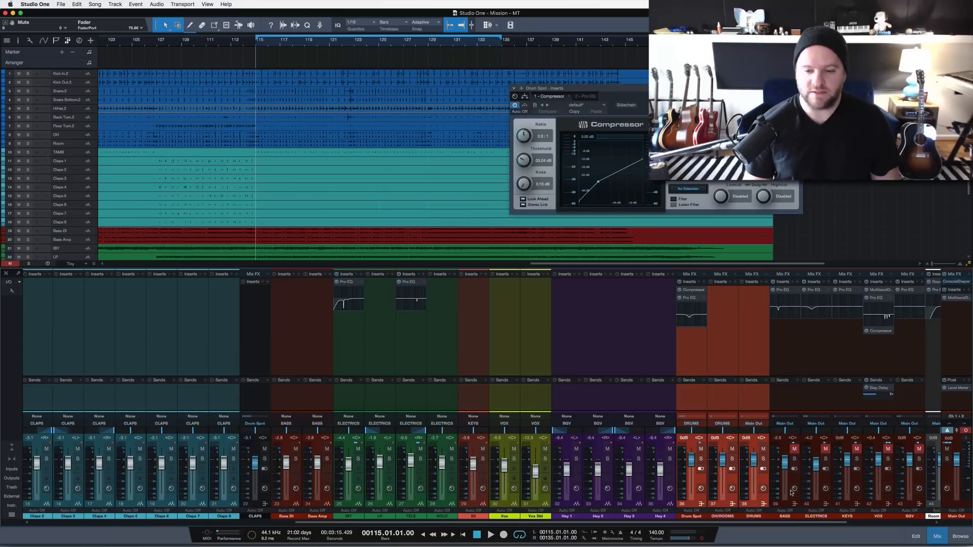
Show which channels and buses feed the Drum Spot bus
click(713, 407)
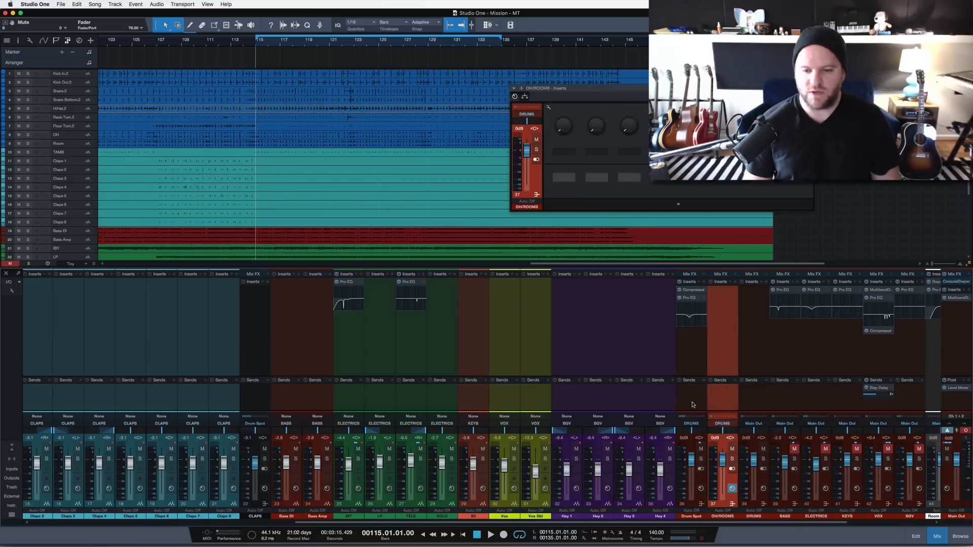
shift+click(693, 404)
click(697, 390)
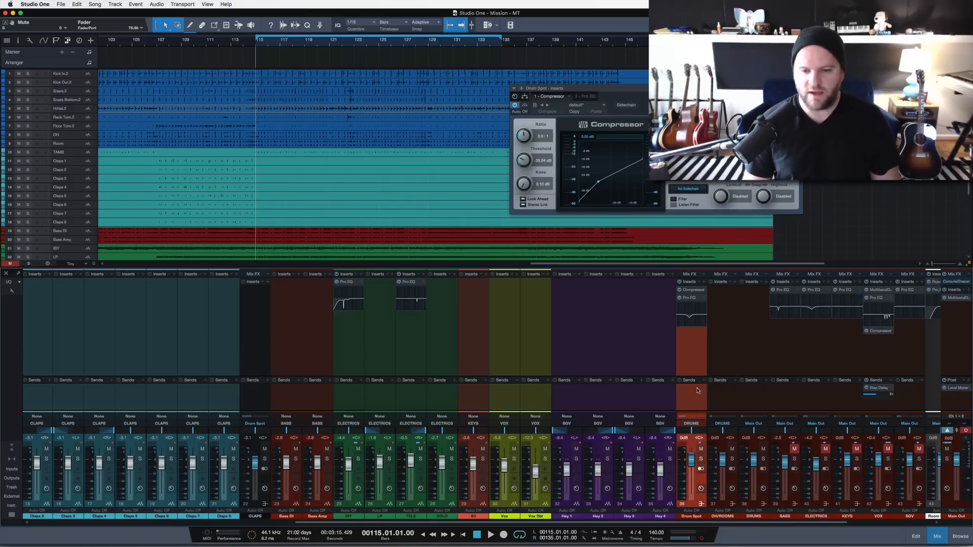
click(685, 416)
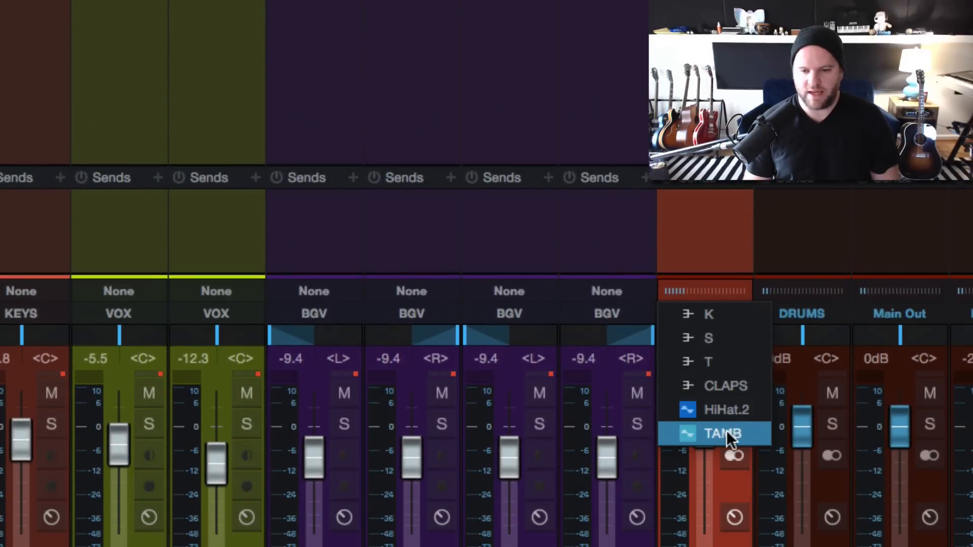
click(702, 248)
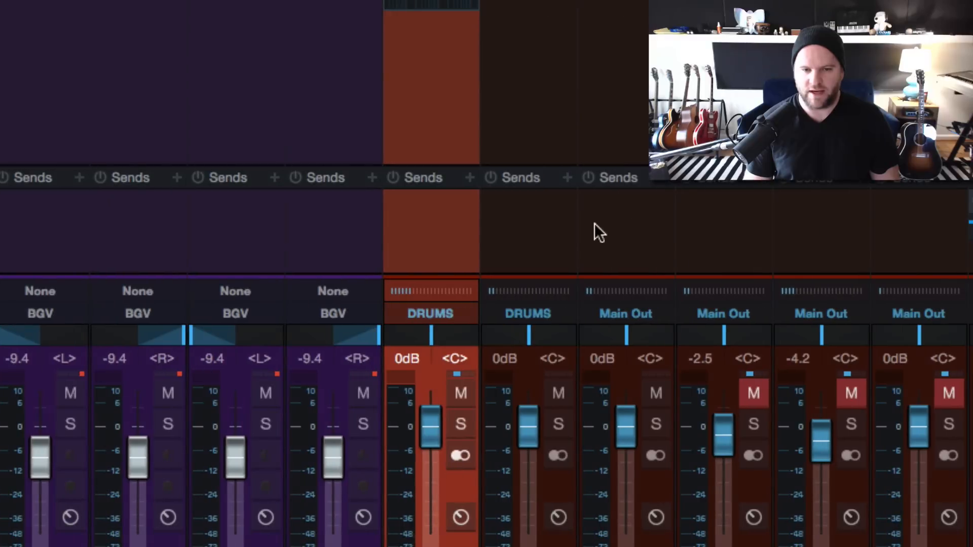
Review the OH/ROOMS and DRUMS buses and the Drum Spot inserts, closing the effect window when finished
click(810, 237)
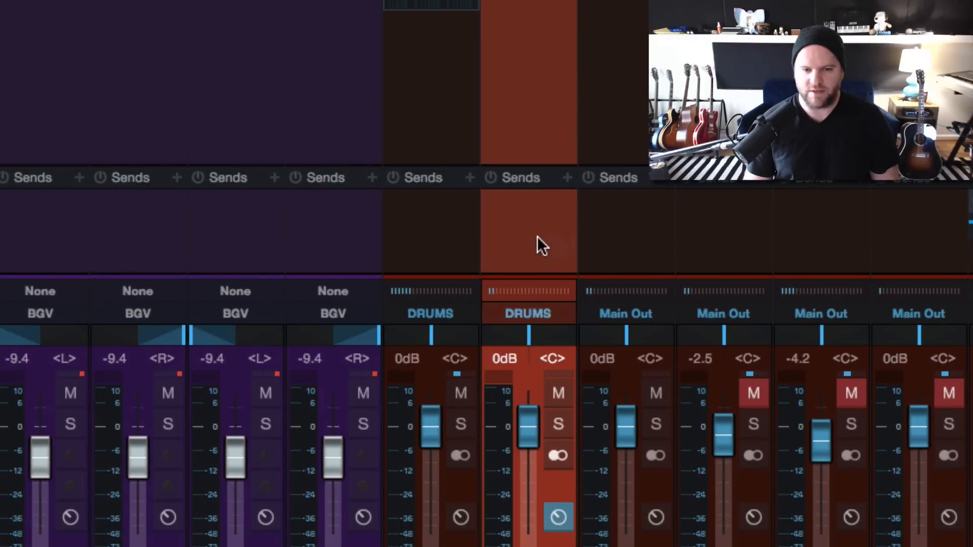
click(521, 281)
click(518, 254)
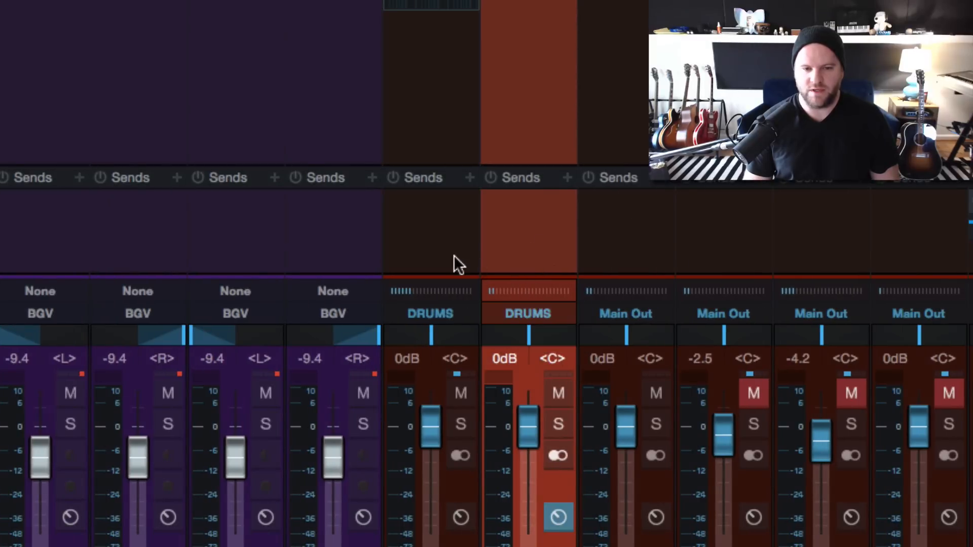
click(454, 255)
click(610, 247)
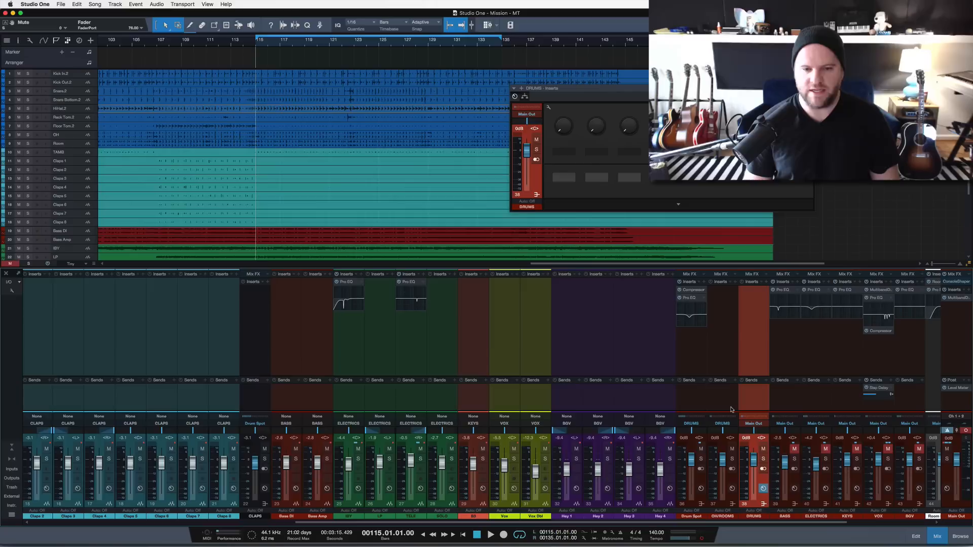
click(690, 402)
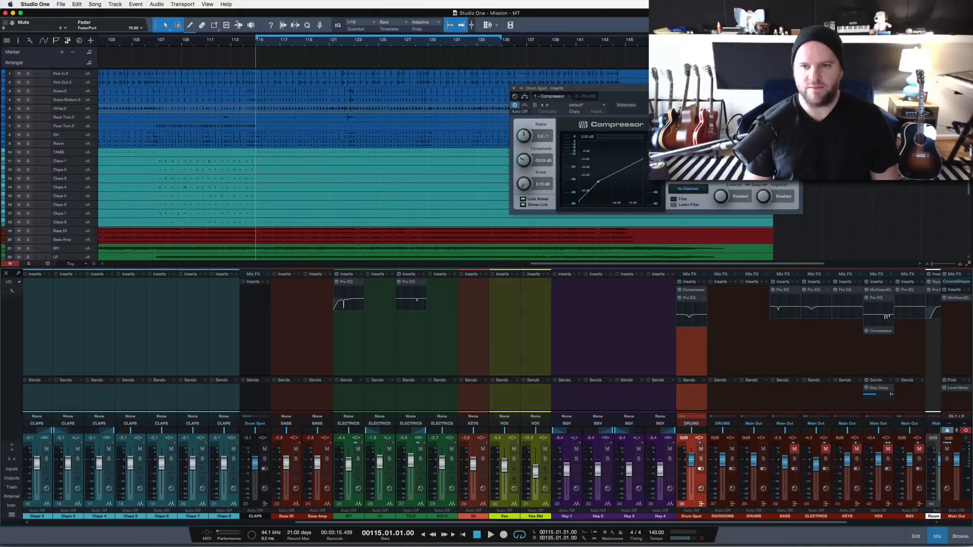
click(798, 88)
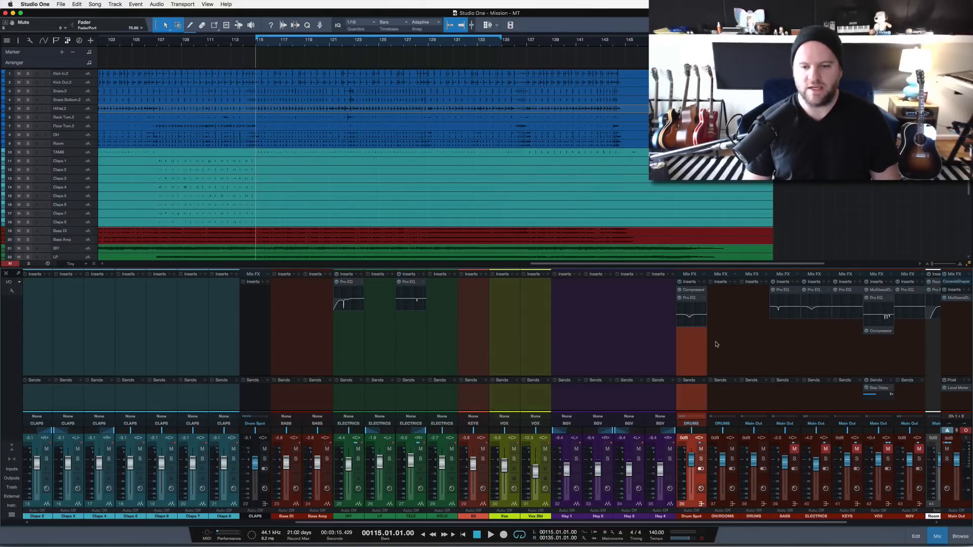
click(716, 344)
click(692, 409)
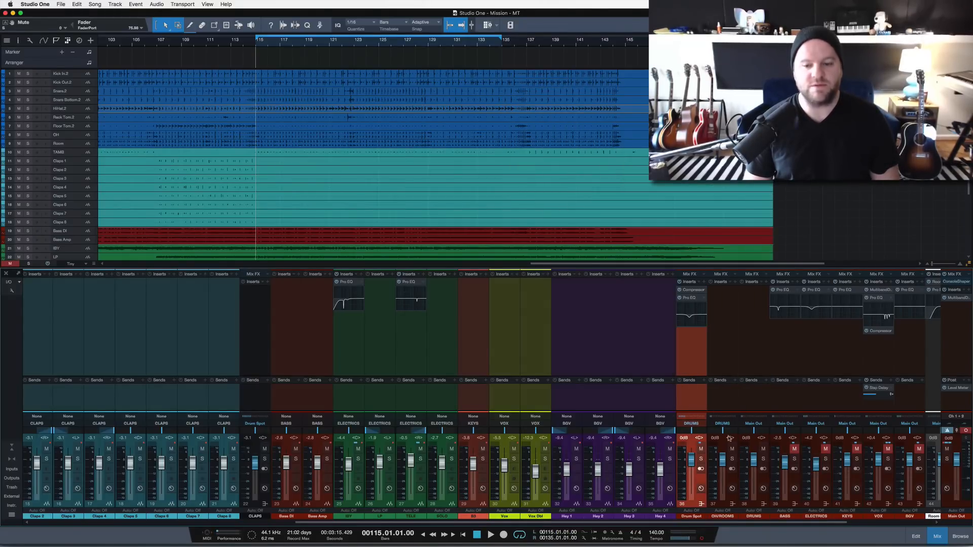
Solo the OH/ROOMS bus and briefly audition it from bar 115
click(731, 459)
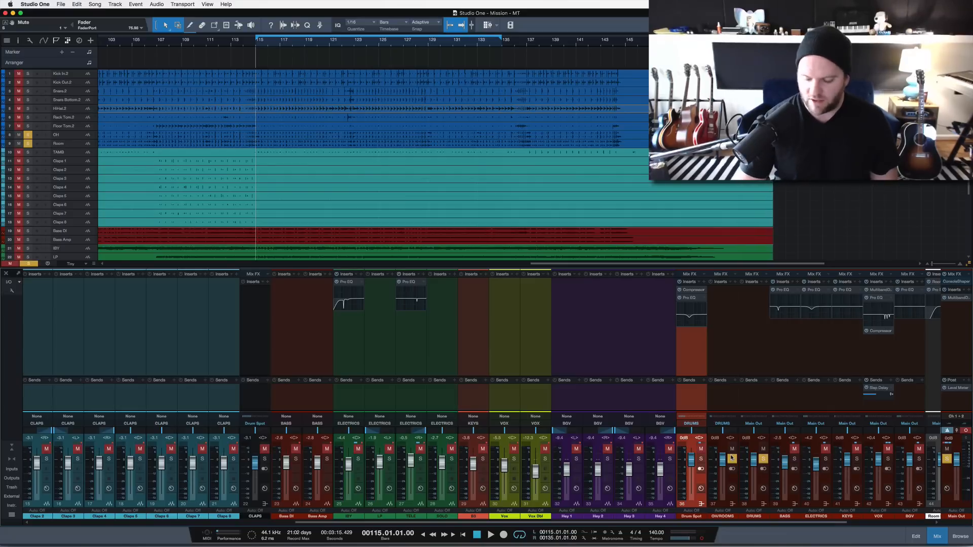
key(space)
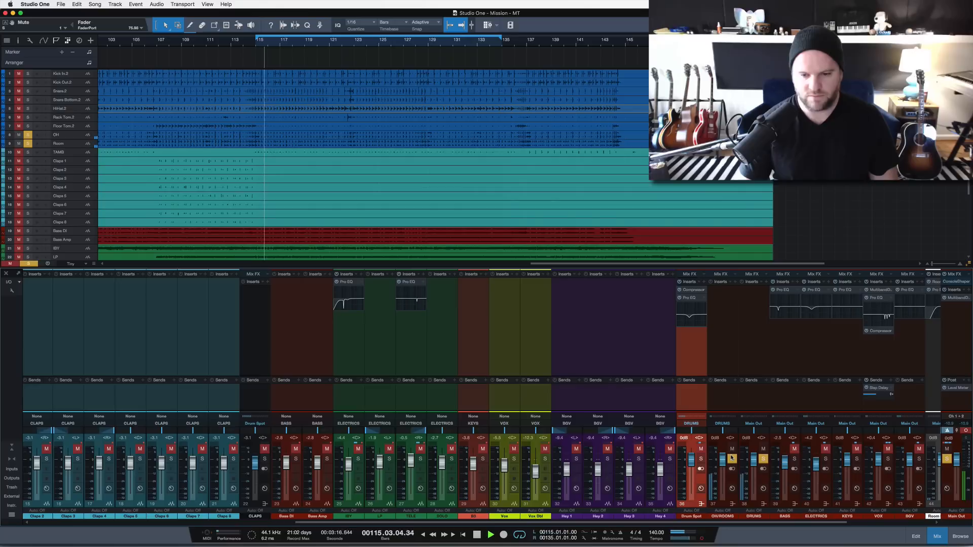
key(space)
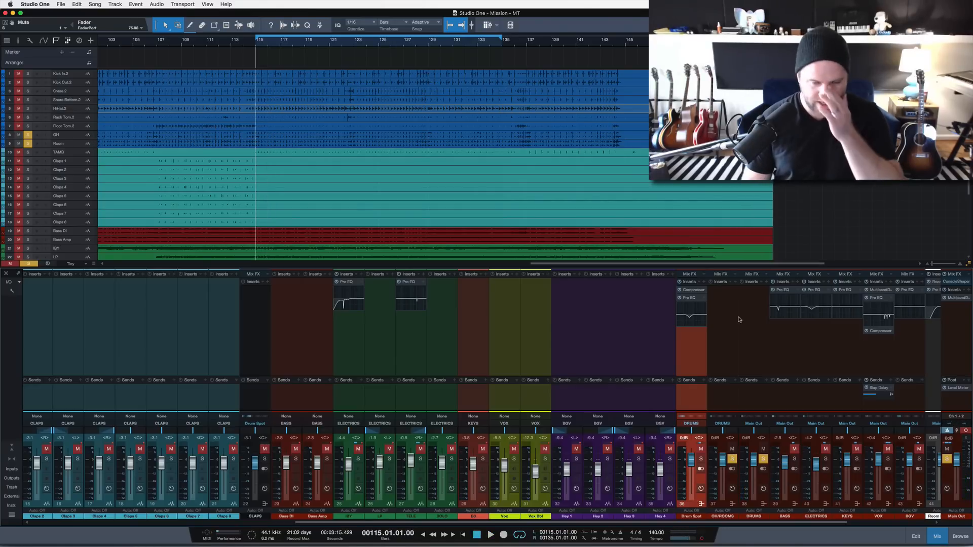
Insert a Pro EQ on the OH/ROOMS bus and, during playback, cut the low mids about 9 dB around 370 Hz
key(F5)
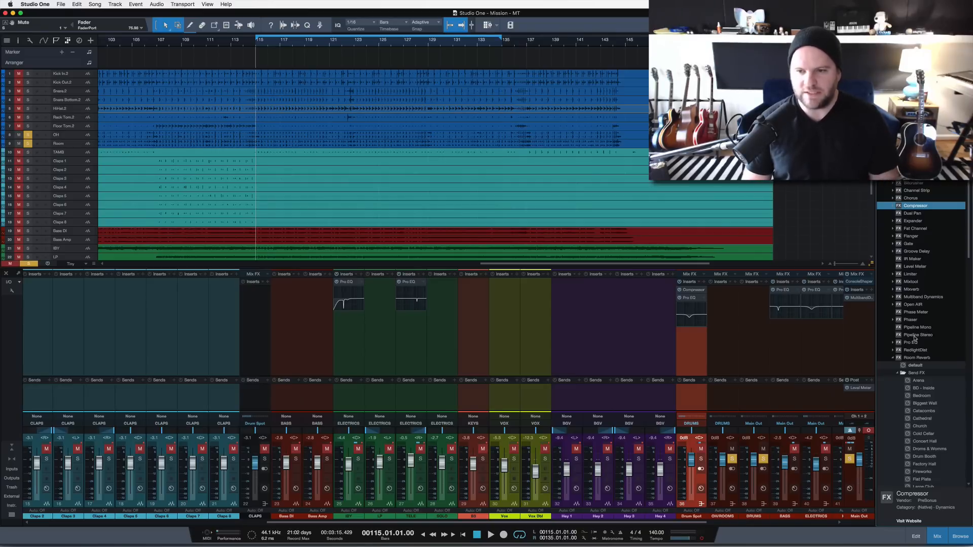
drag(910, 344, 723, 309)
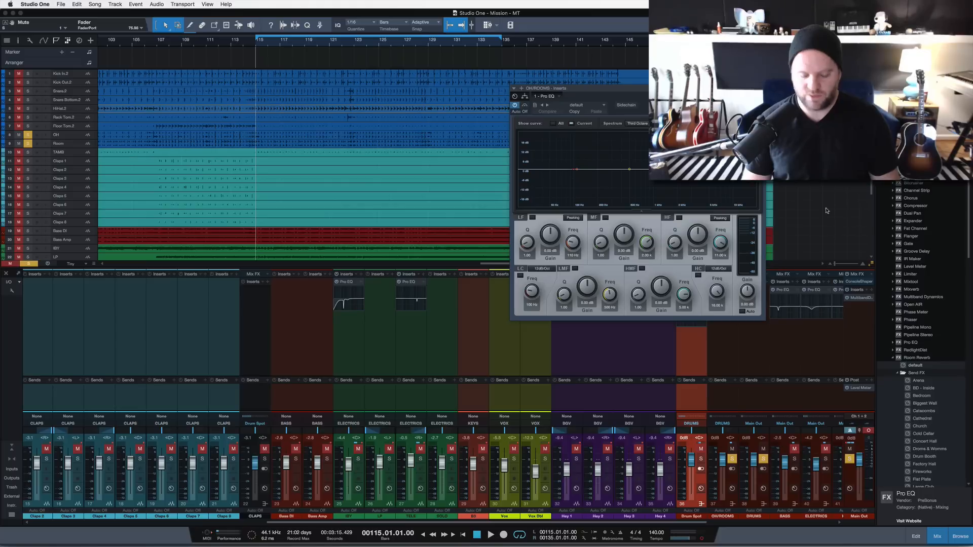
key(F5)
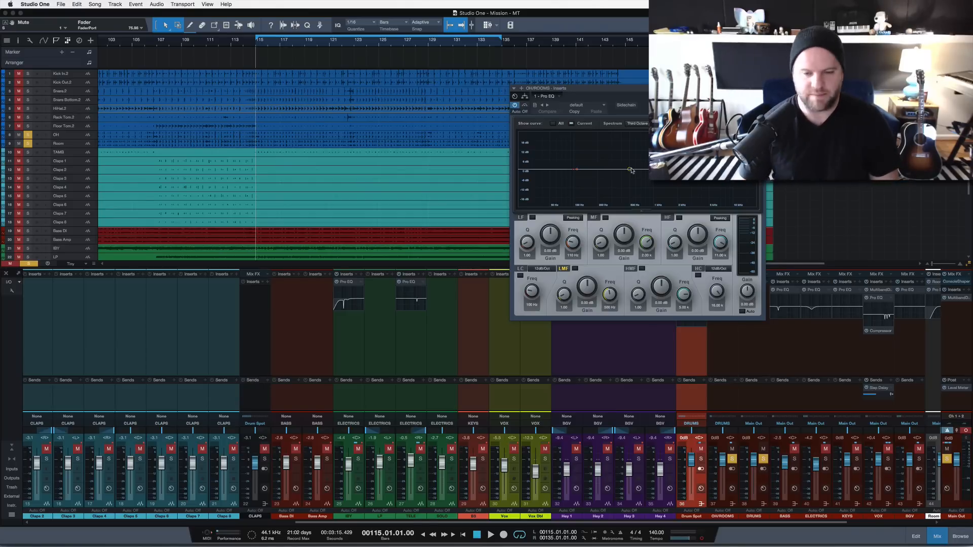
key(space)
drag(629, 169, 620, 185)
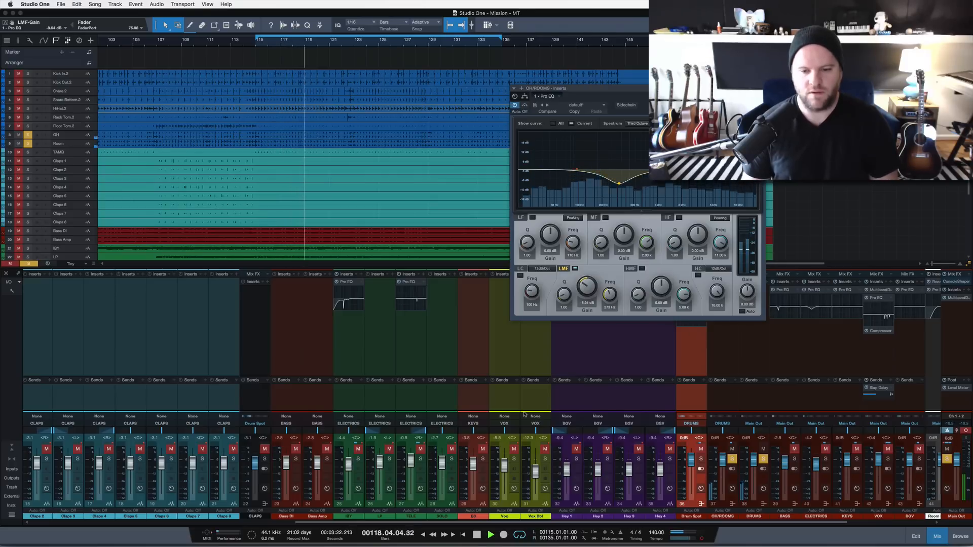
Clear the solo on the drum buses to hear the OH/ROOMS cut within the full mix
scroll(299, 406, left, 10)
scroll(299, 406, right, 12)
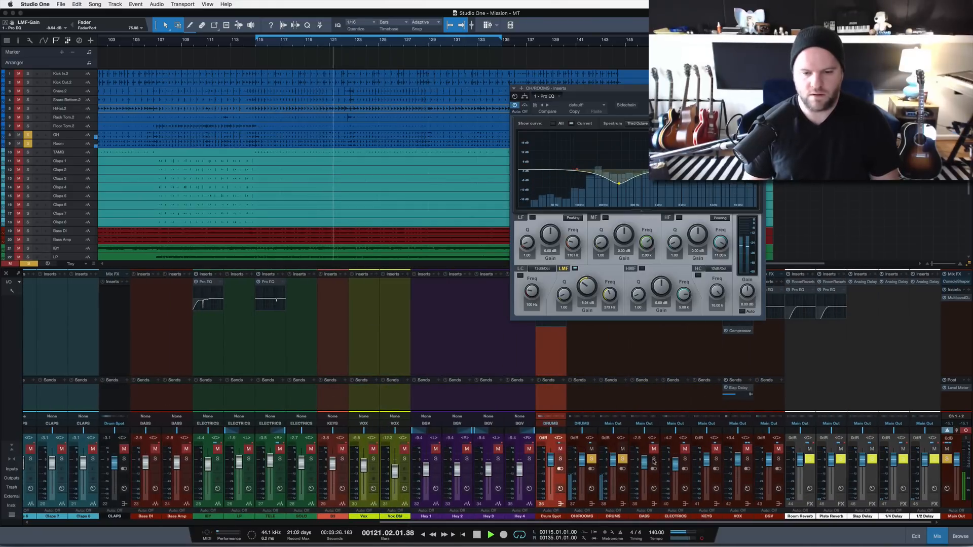
click(623, 459)
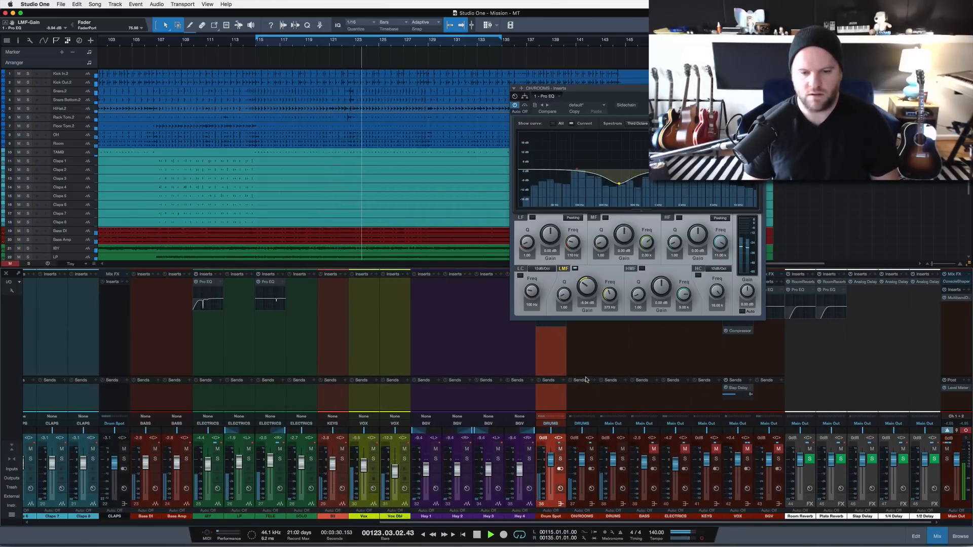
Lower the S bus fader slightly and close its effect window
scroll(518, 375, left, 12)
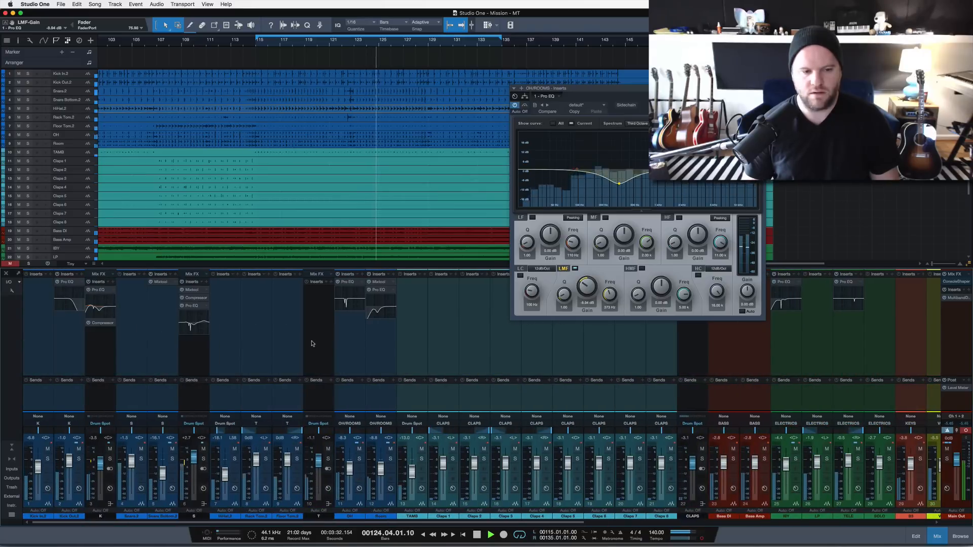
click(197, 367)
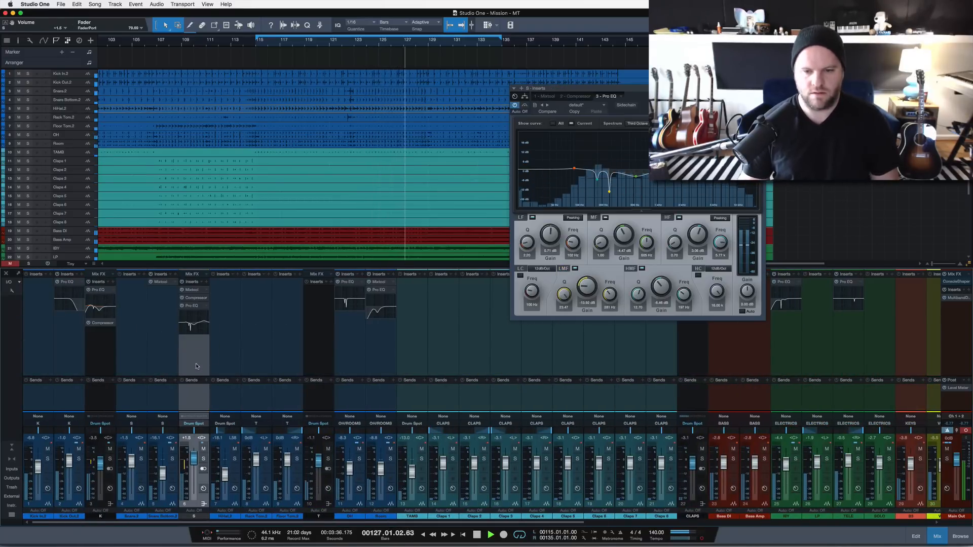
click(760, 88)
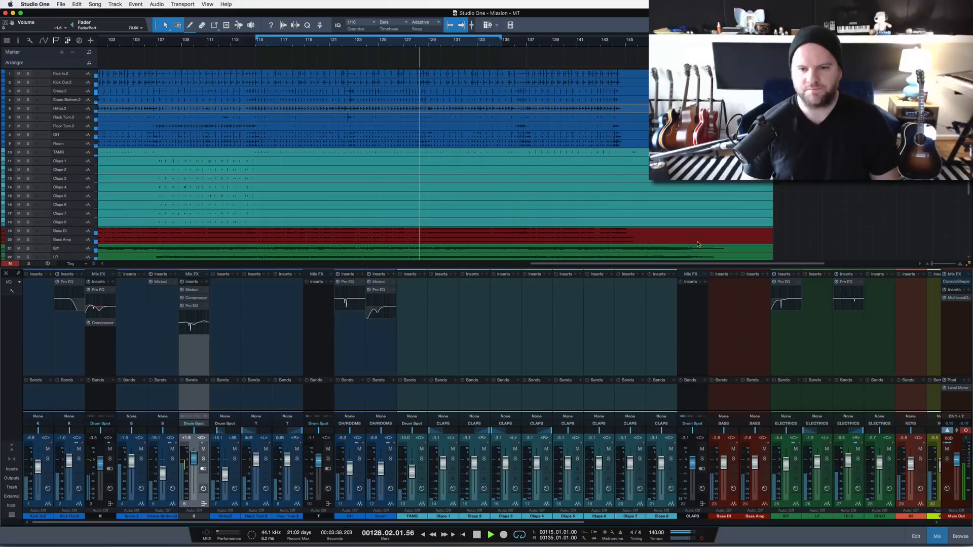
Check the Compressor on the Drum Spot bus during playback and close its window
scroll(701, 314, right, 10)
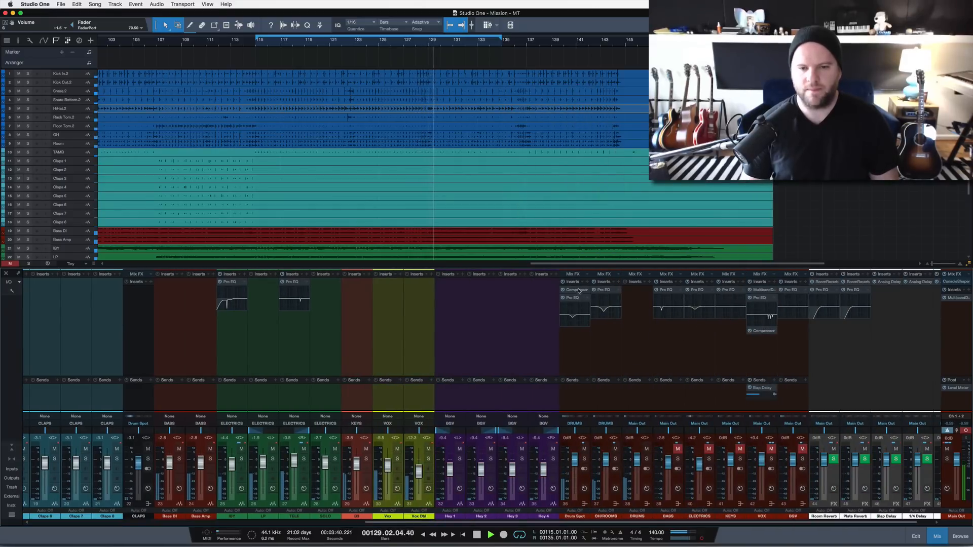
click(575, 290)
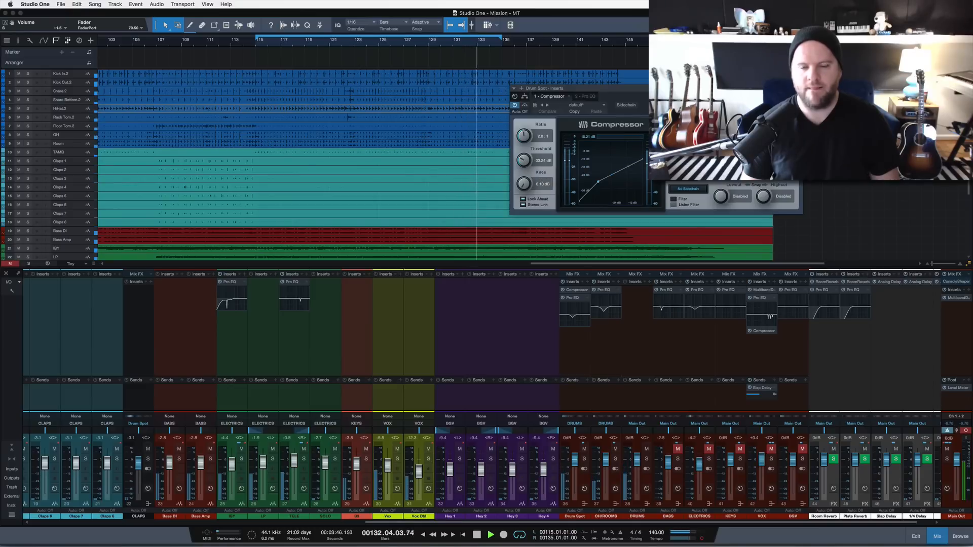
click(797, 88)
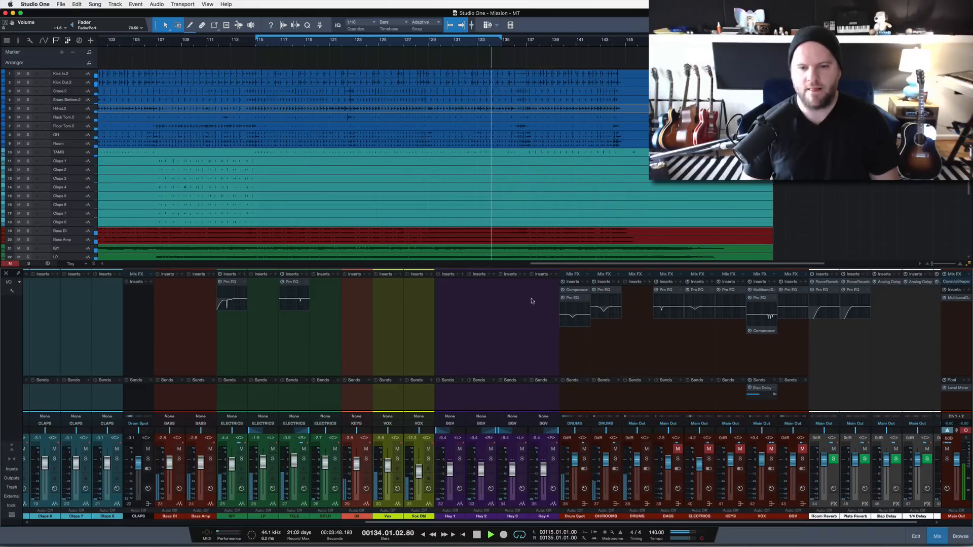
Lower the K bus fader to about -5.3 dB, toggling its solo on and off
scroll(504, 321, left, 10)
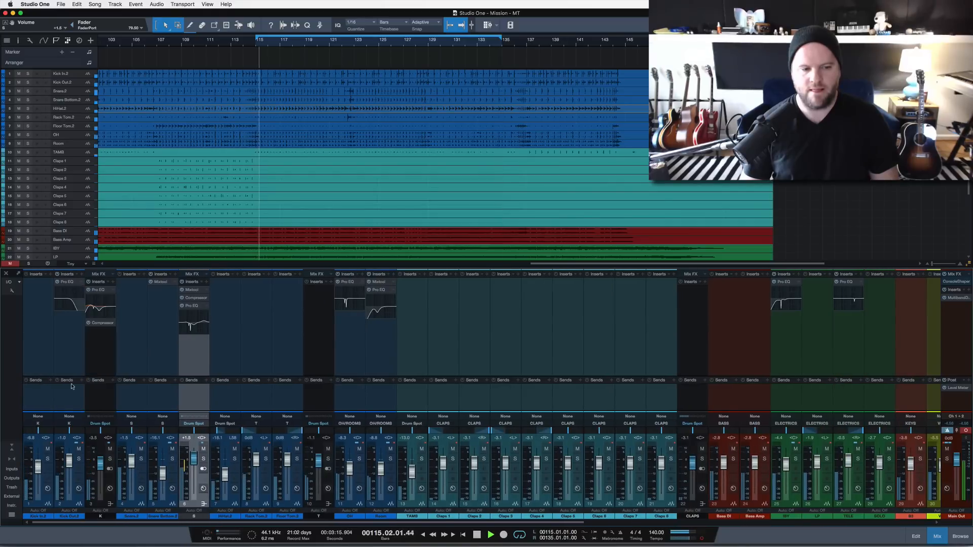
click(105, 407)
key(s)
key(s)
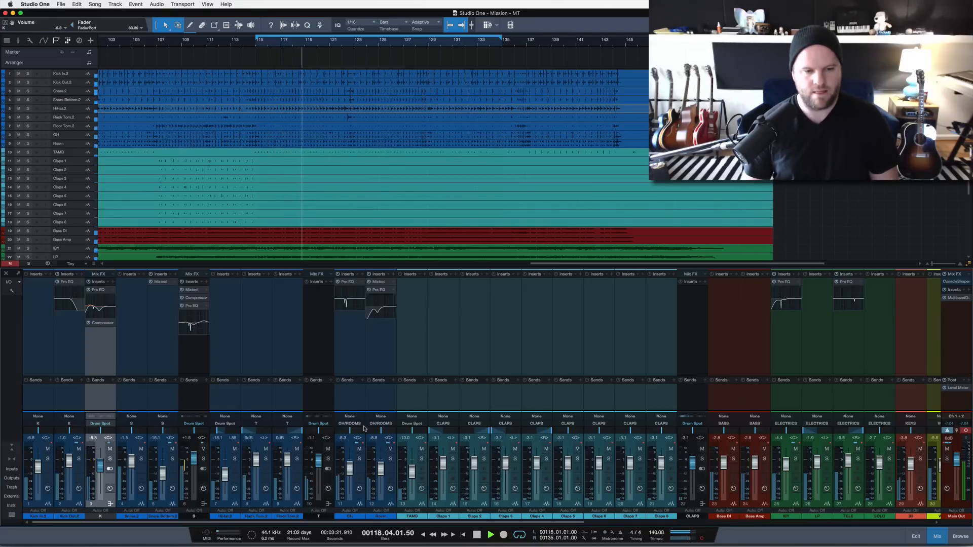
Compare the OH and Room channels' contribution to the mix by muting both, restoring them, and briefly soloing them
click(349, 395)
shift+click(377, 394)
key(m)
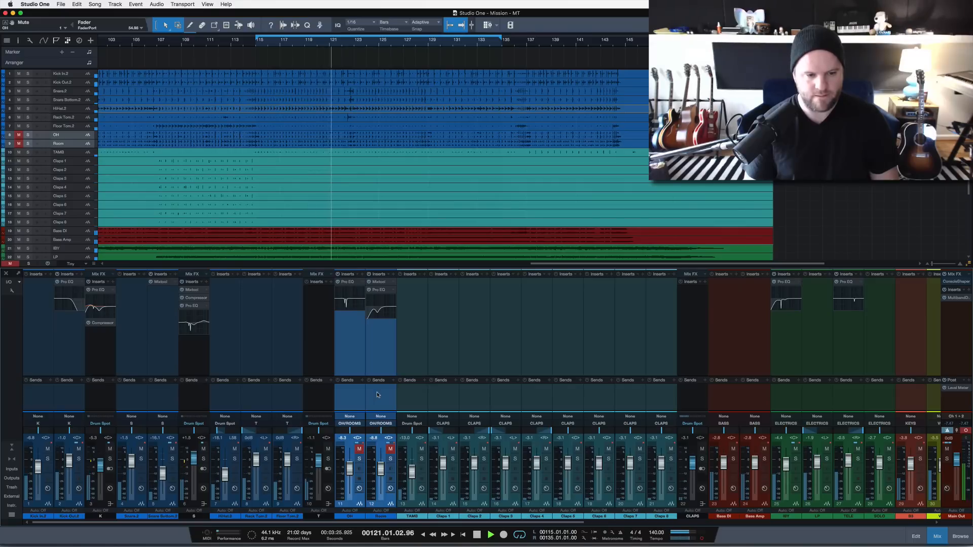
key(m)
key(s)
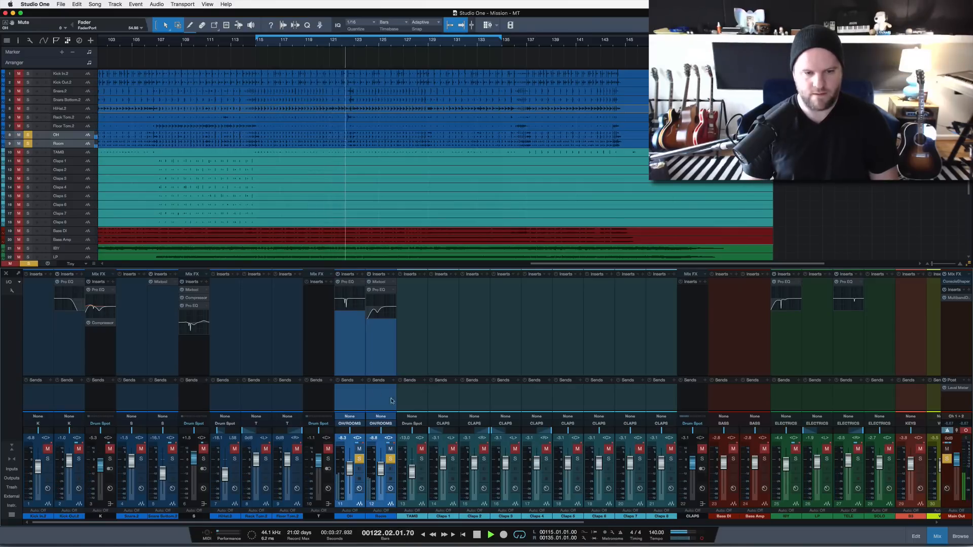
key(s)
Solo the OH/ROOMS bus and enable the low cut in its Pro EQ at about 57.5 Hz
scroll(395, 400, right, 10)
scroll(412, 408, left, 10)
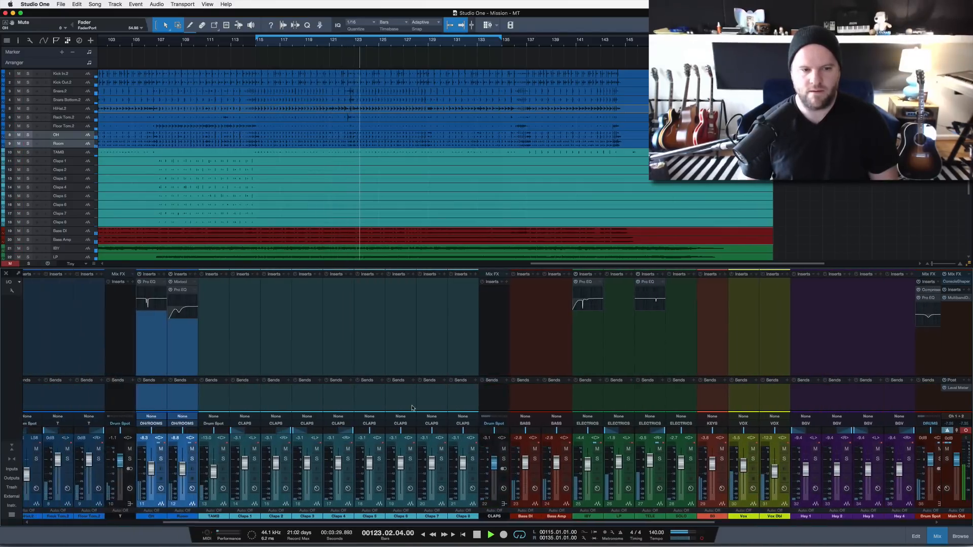
scroll(412, 407, right, 6)
scroll(412, 408, right, 3)
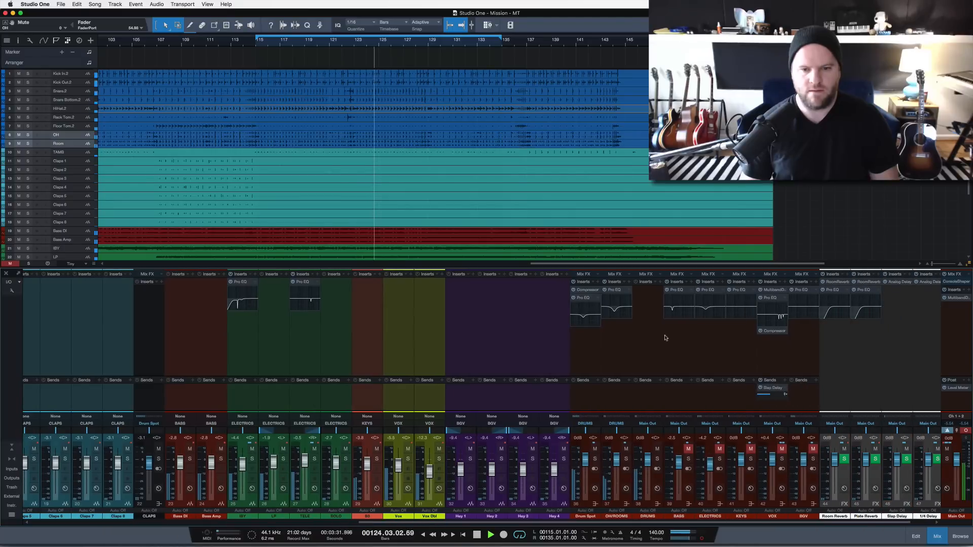
click(614, 290)
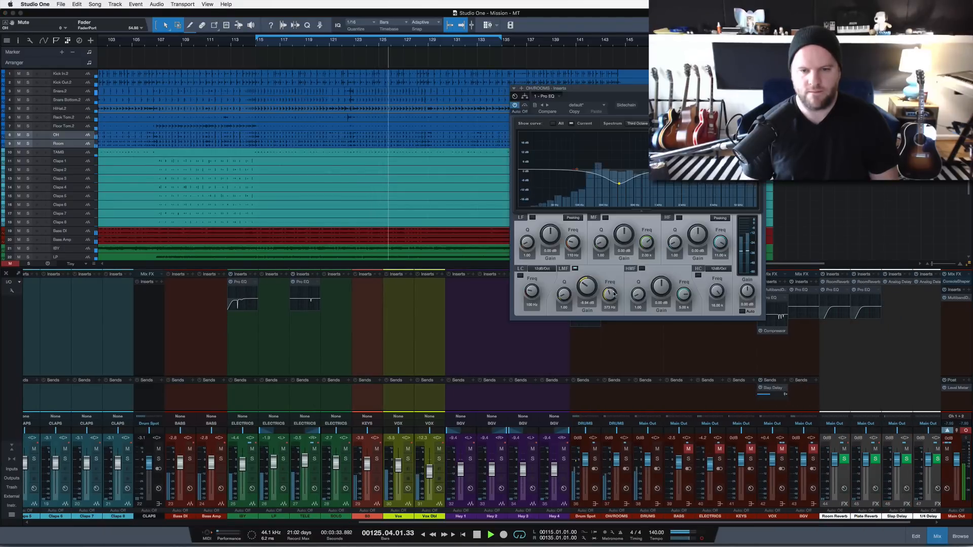
key(s)
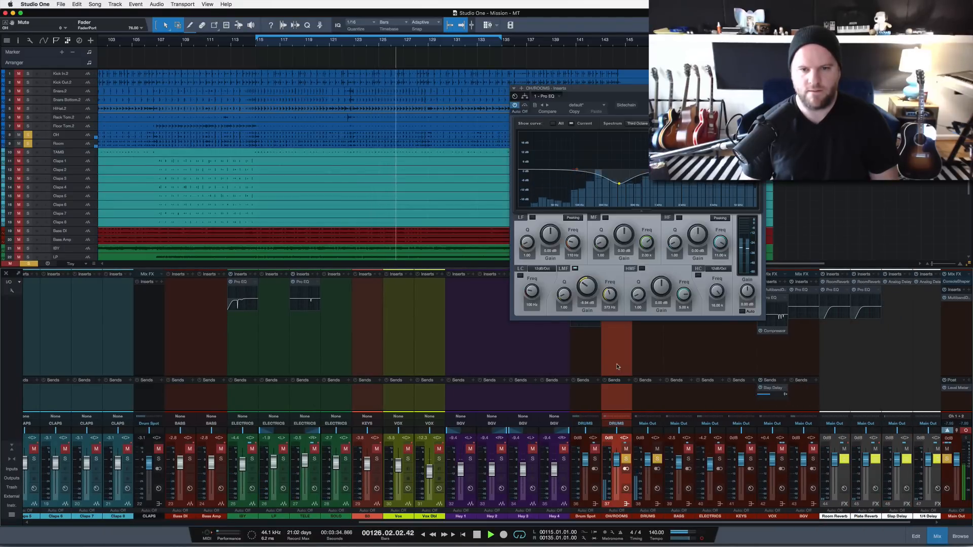
click(520, 276)
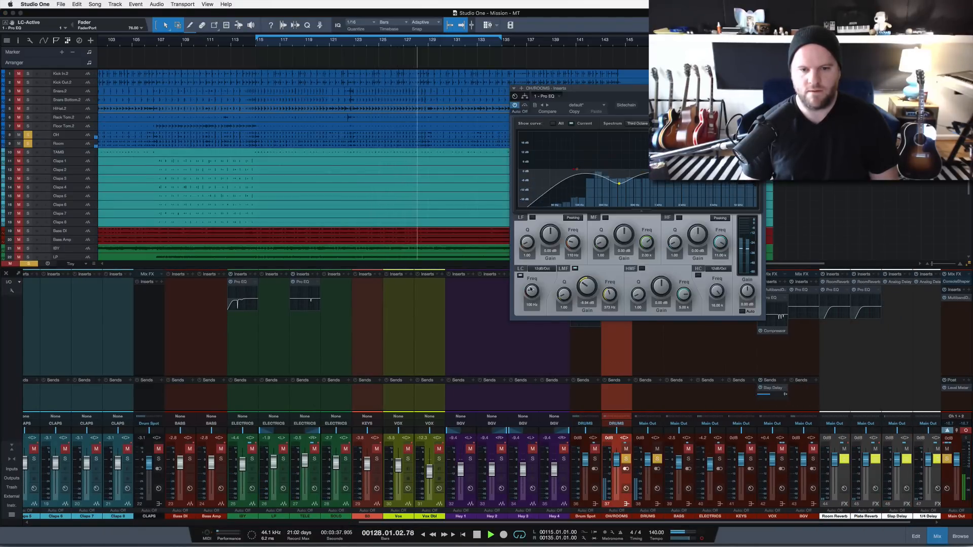
drag(531, 290, 530, 275)
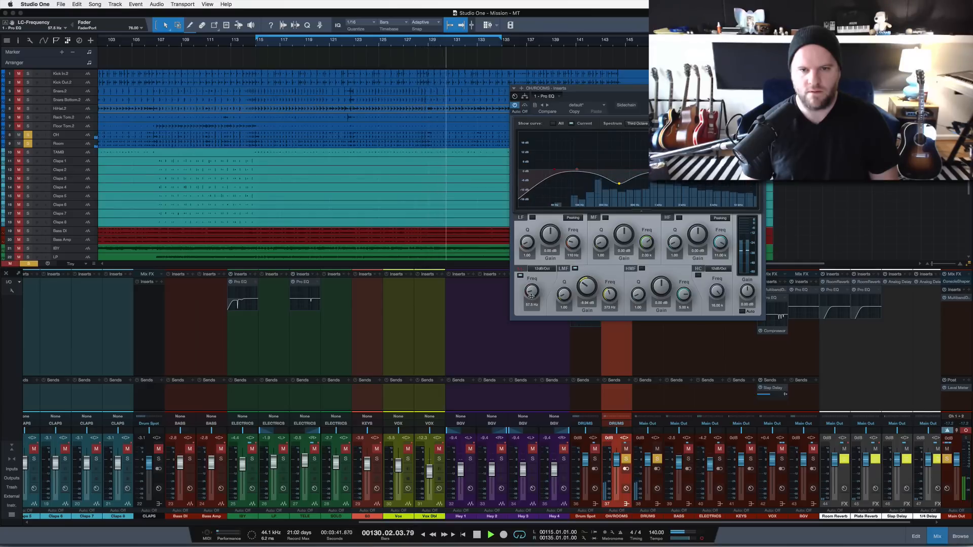
Cut the low band by about 15.8 dB and raise the low cut to about 107 Hz in the OH/ROOMS Pro EQ, and save the song
drag(577, 175, 578, 139)
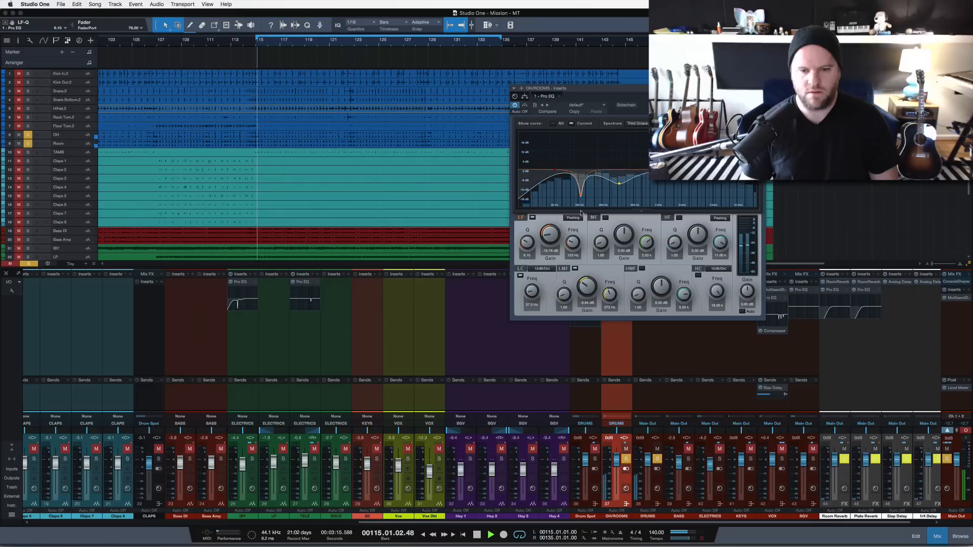
drag(531, 293, 531, 286)
key(s)
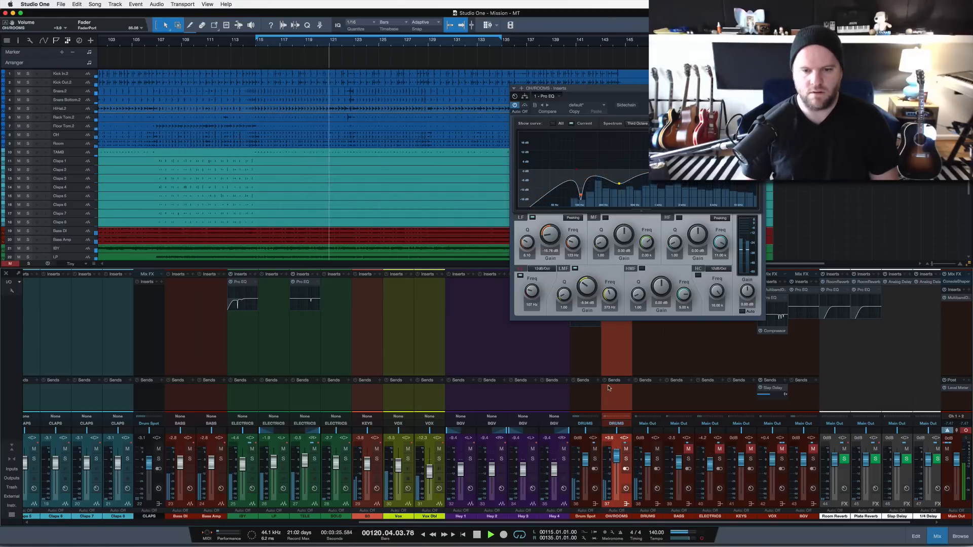
key(super+s)
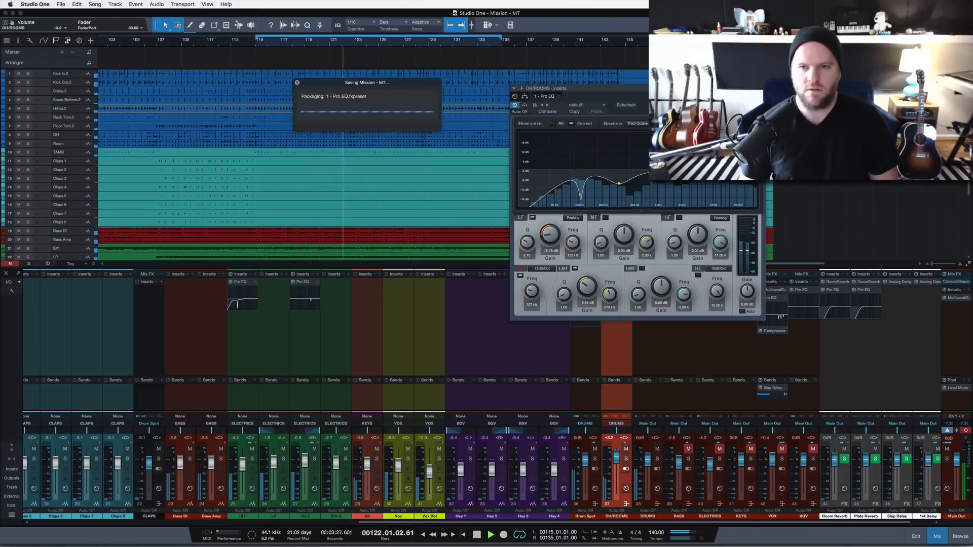
click(760, 88)
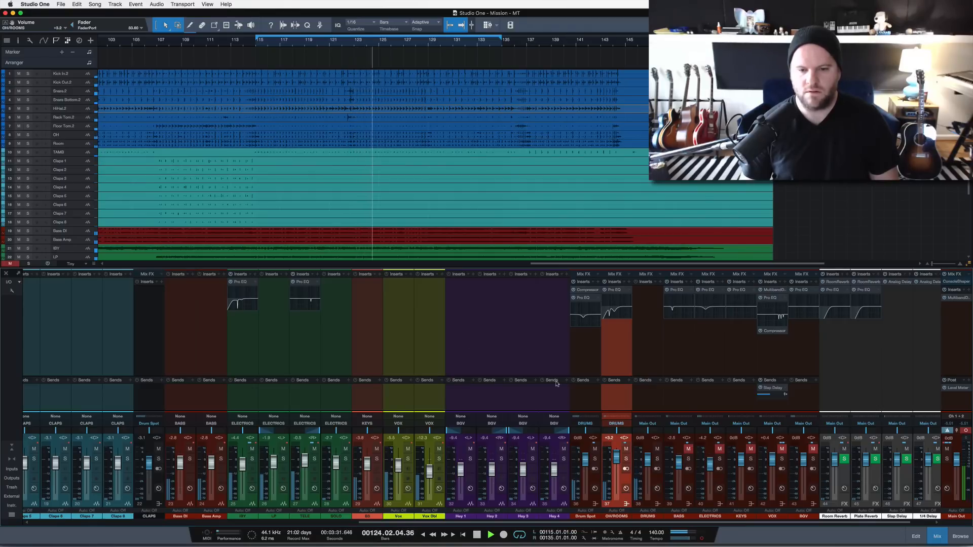
Audition the OH/ROOMS bus routed through Drum Spot and return its output to DRUMS
click(612, 417)
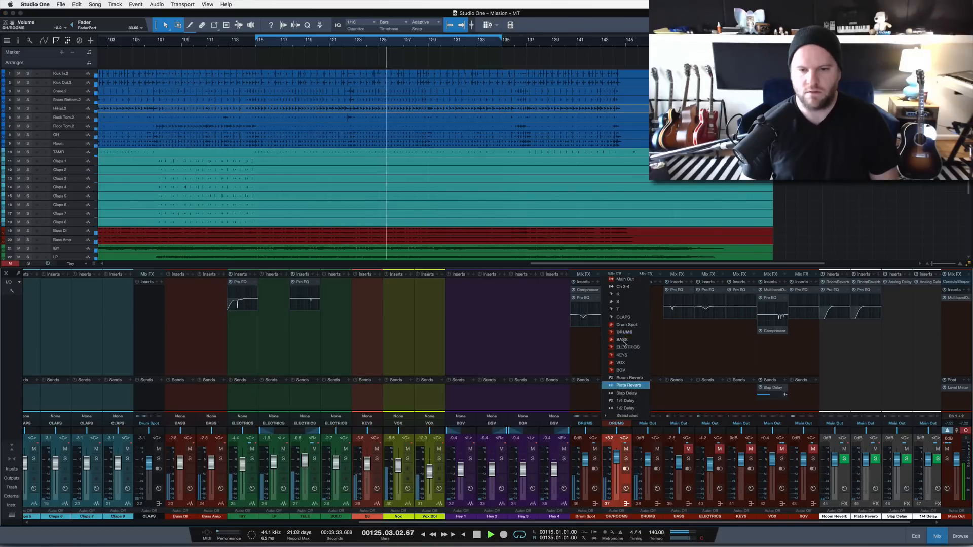
click(623, 324)
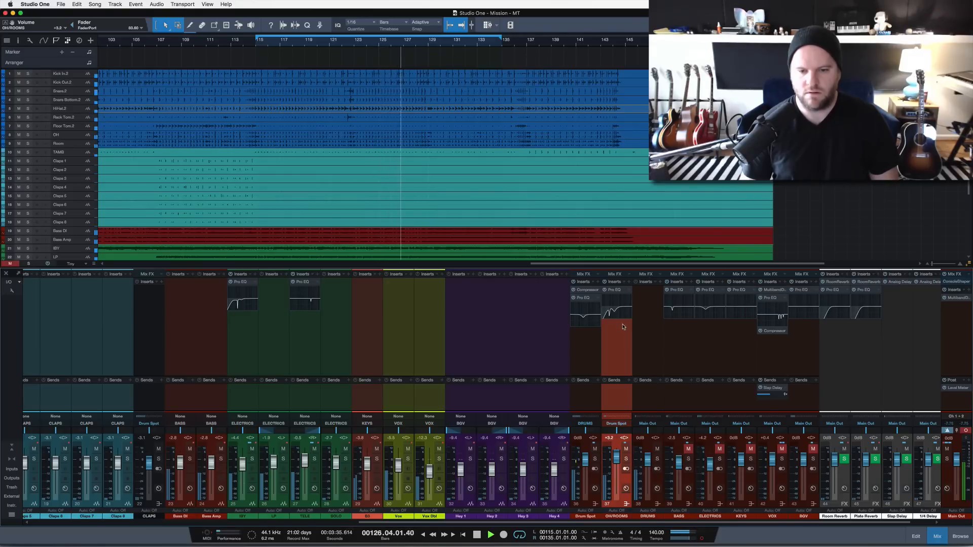
click(613, 416)
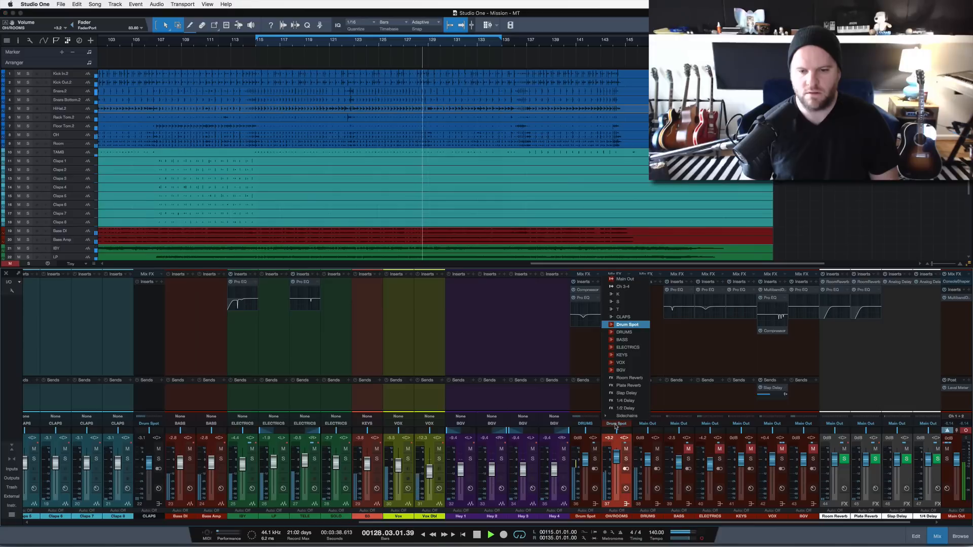
click(622, 333)
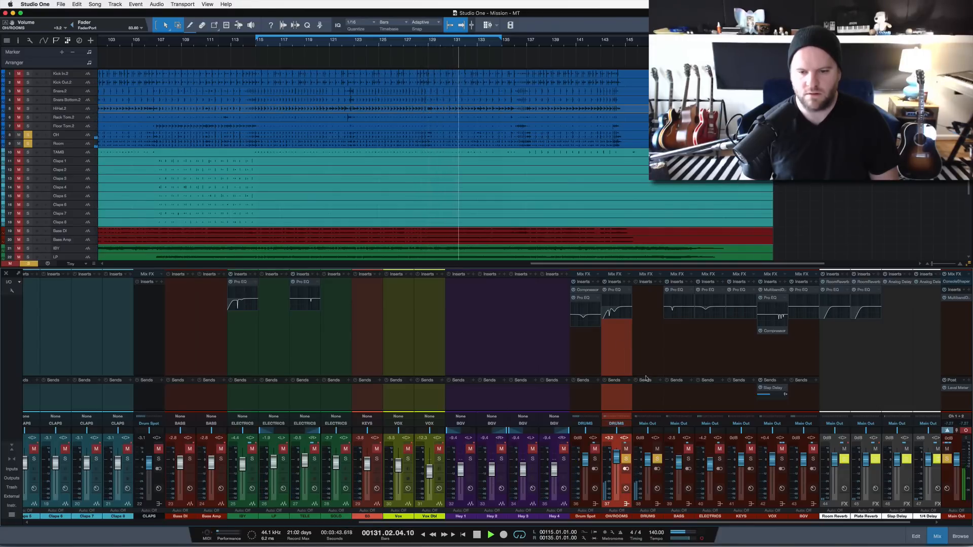
Lower the BASS bus fader to about -5.5 dB and the OH/ROOMS bus fader to about -0.3 dB
click(708, 401)
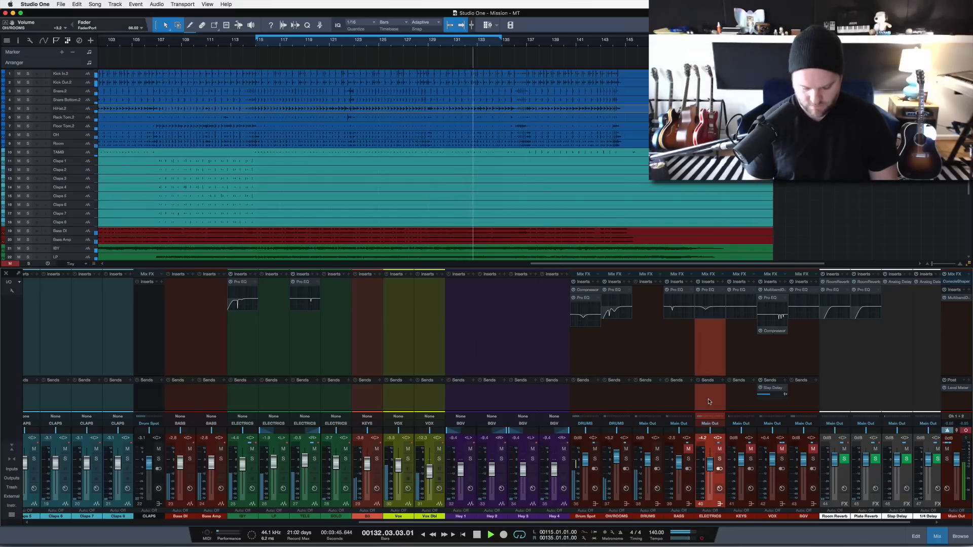
click(687, 403)
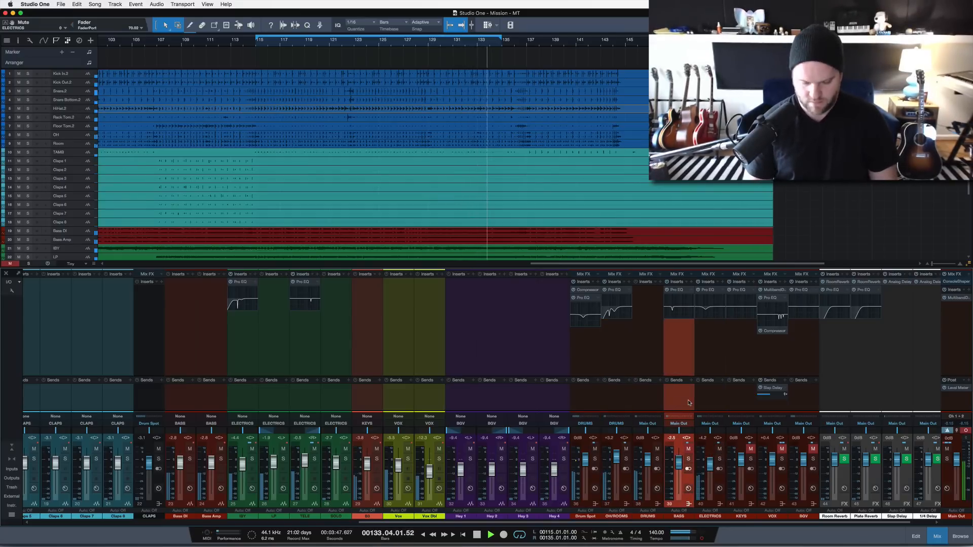
click(731, 403)
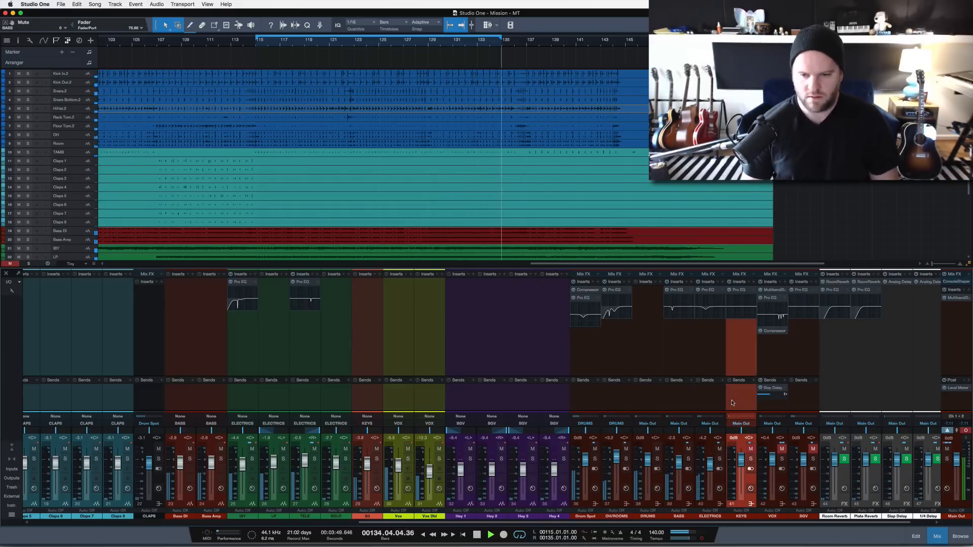
click(683, 401)
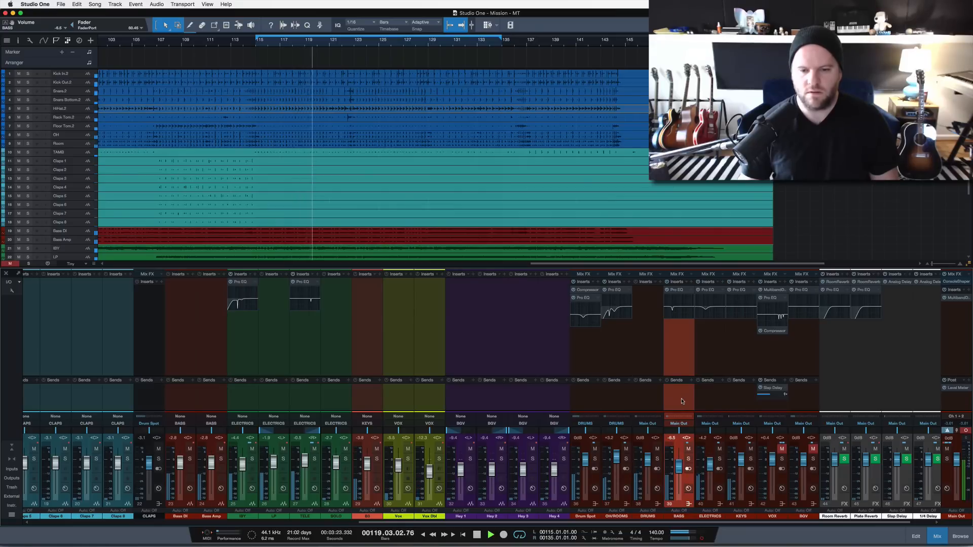
click(617, 401)
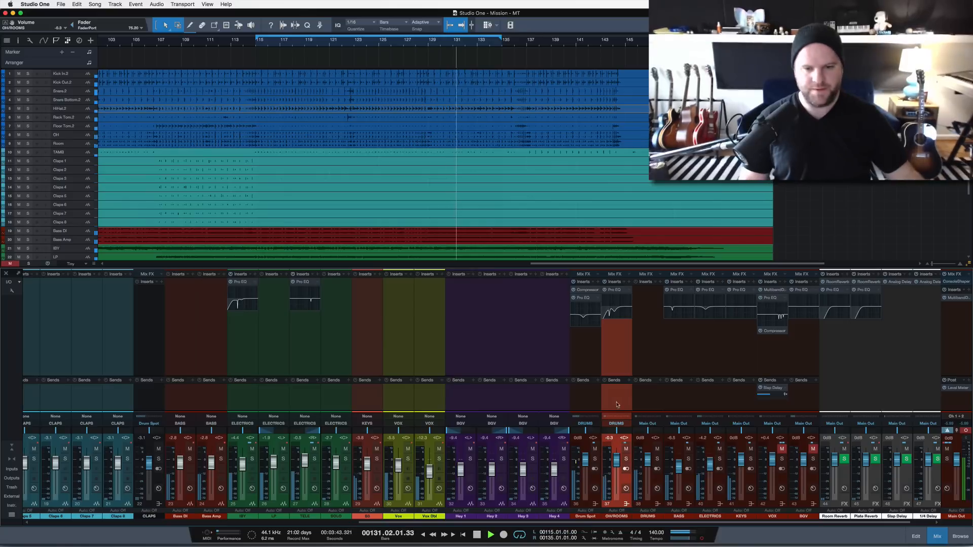
Compare OH/ROOMS routed to Drum Spot once more at its new level, ending with its output on DRUMS
click(617, 423)
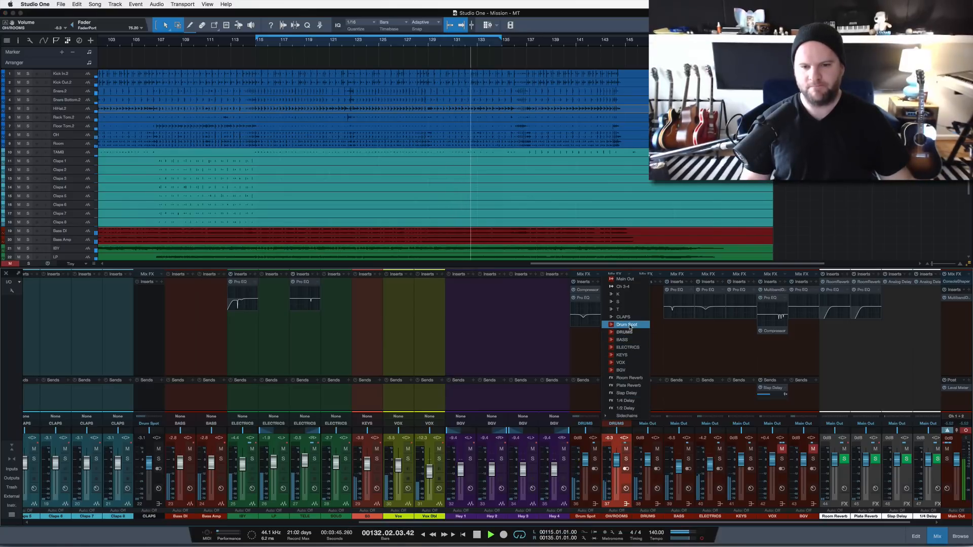
click(630, 327)
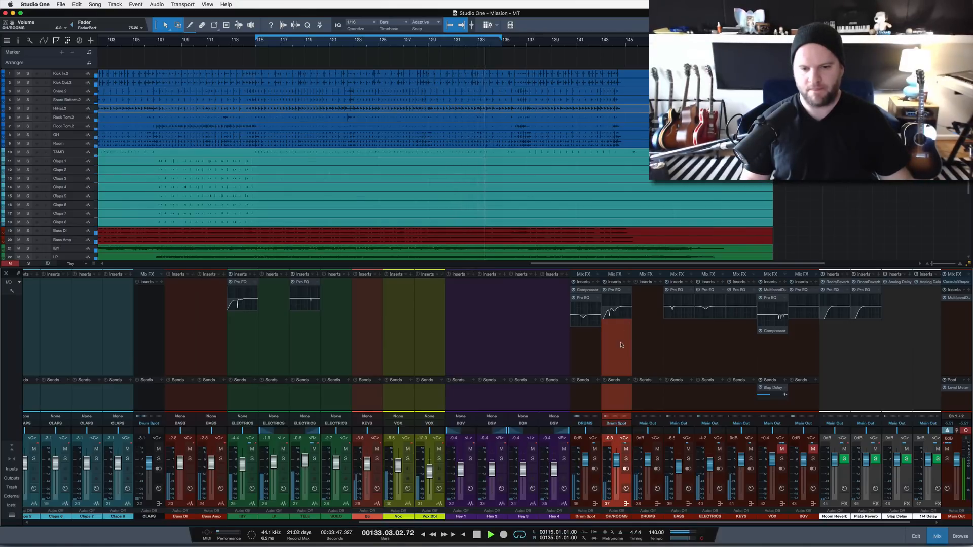
click(616, 423)
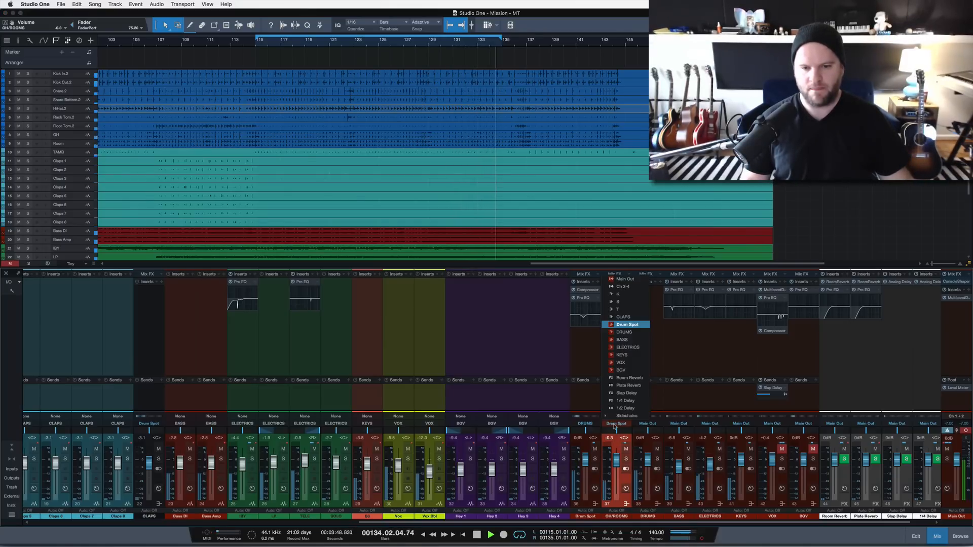
click(627, 333)
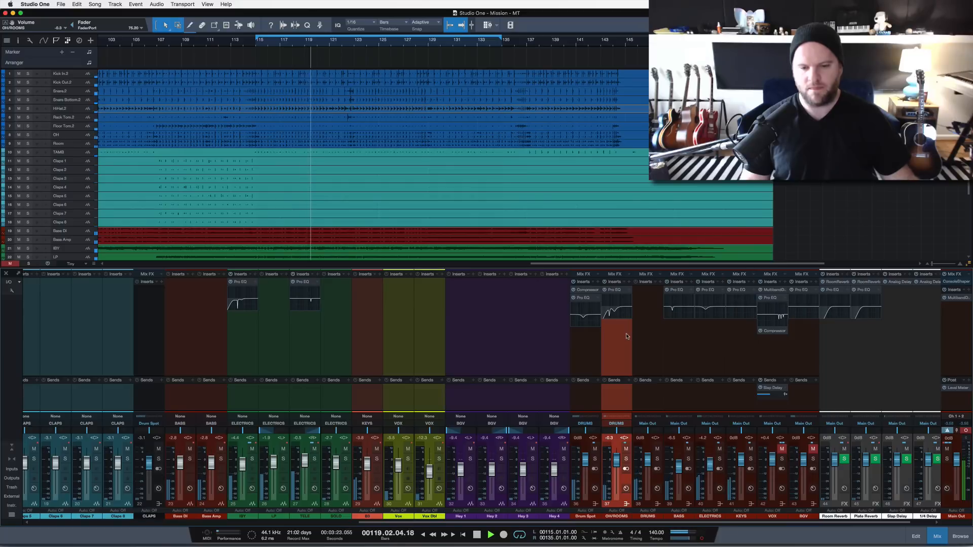
Deepen the low-mid cut in the BASS bus Pro EQ to about -11.8 dB and enable its low cut at about 35 Hz
click(679, 295)
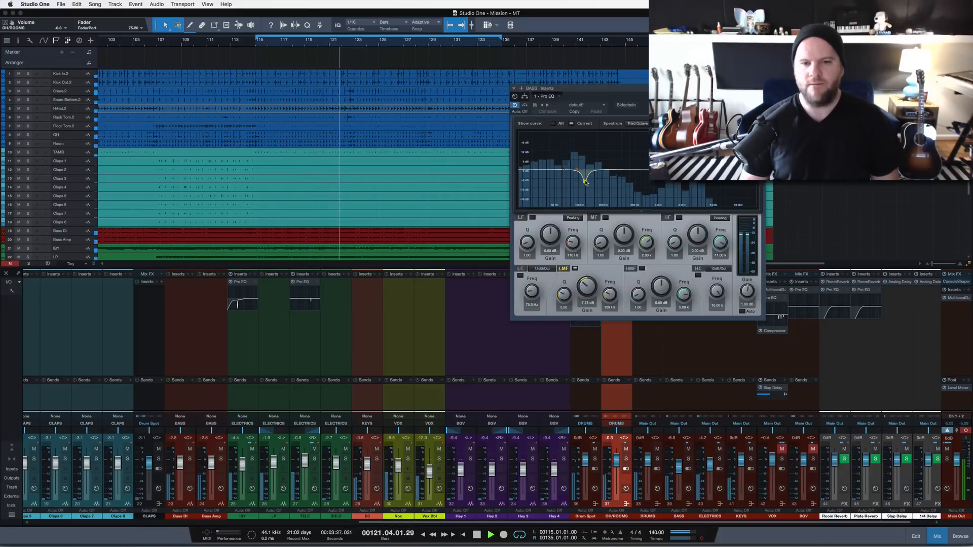
drag(586, 154, 589, 189)
scroll(588, 190, up, 2)
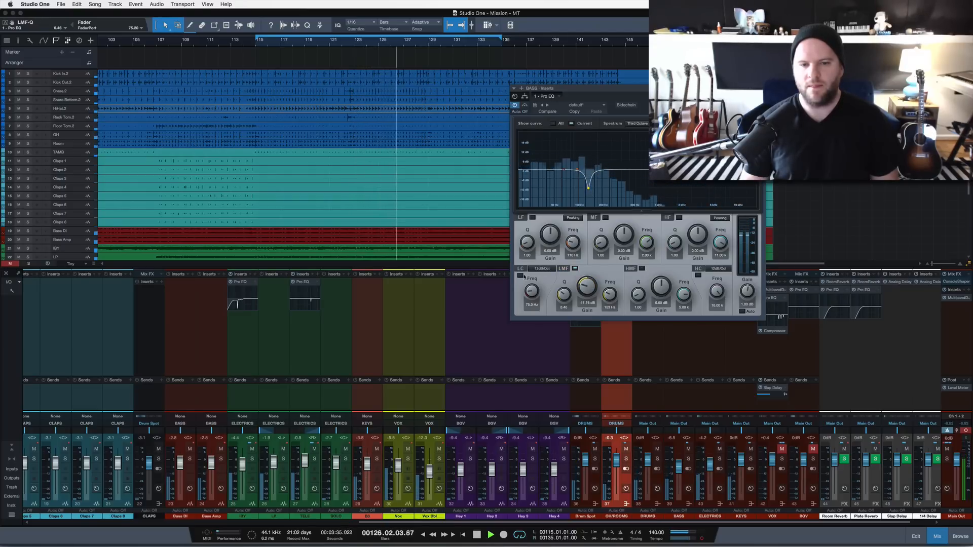
click(521, 275)
drag(531, 291, 529, 300)
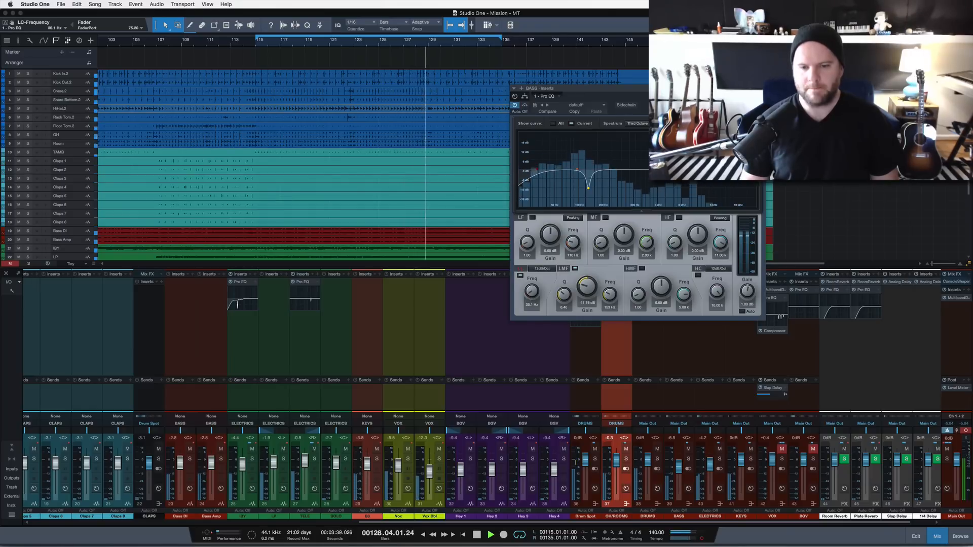
key(super+w)
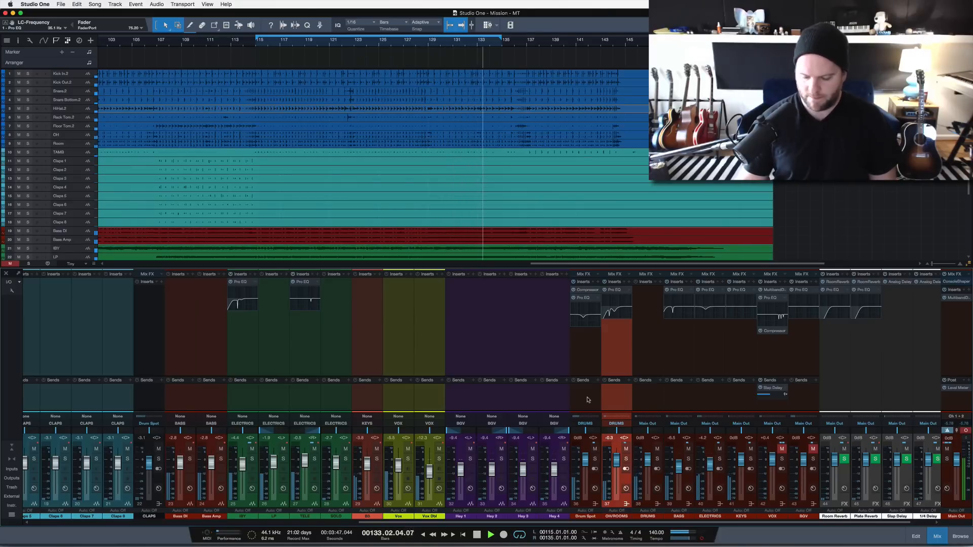
Stop playback and check the output destinations available for the OH/ROOMS bus
key(space)
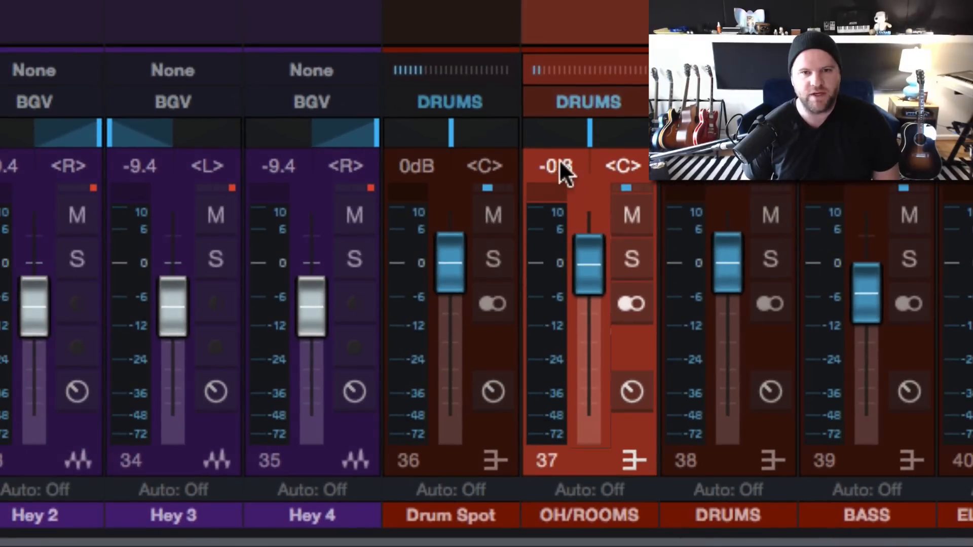
click(559, 104)
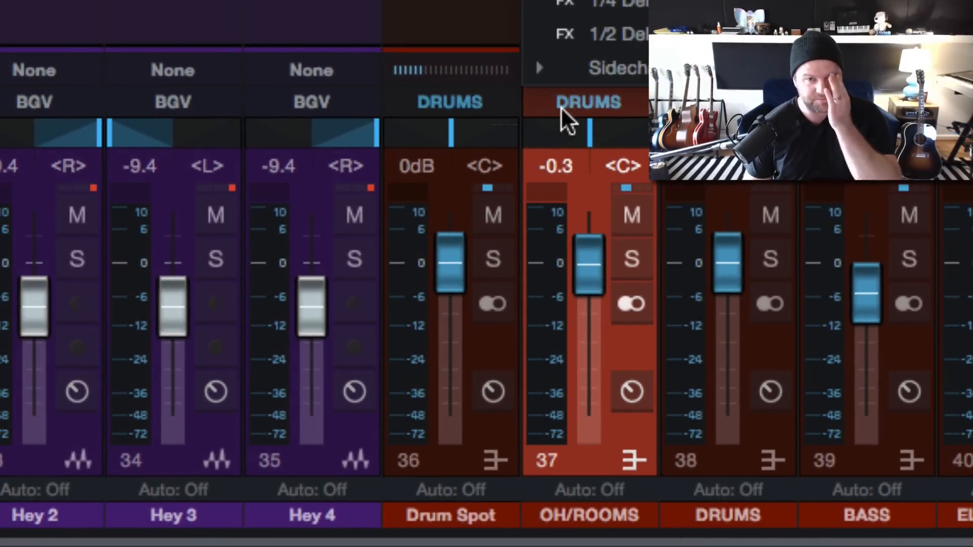
click(570, 76)
click(482, 27)
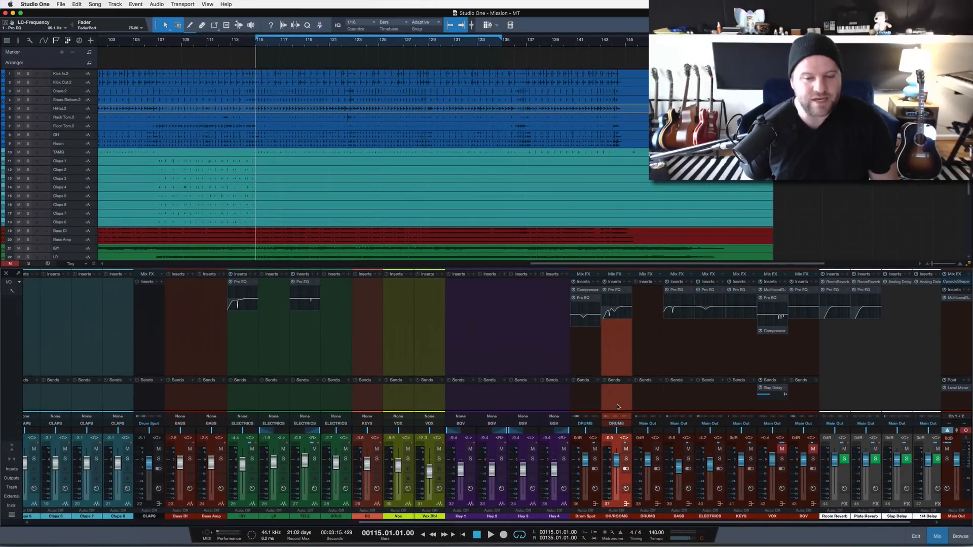
Select the Drum Spot and OH/ROOMS buses in turn and listen to the looped section from bar 115
click(594, 393)
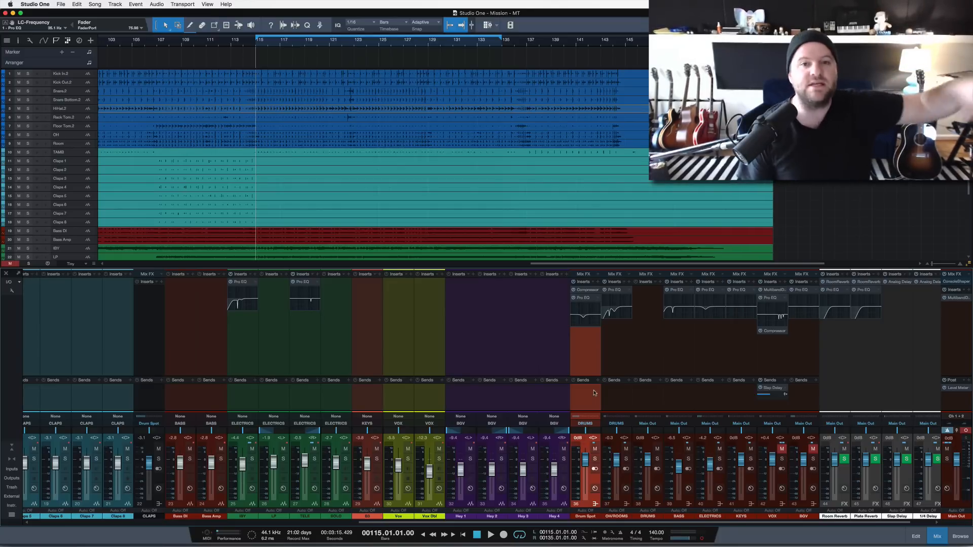
click(611, 402)
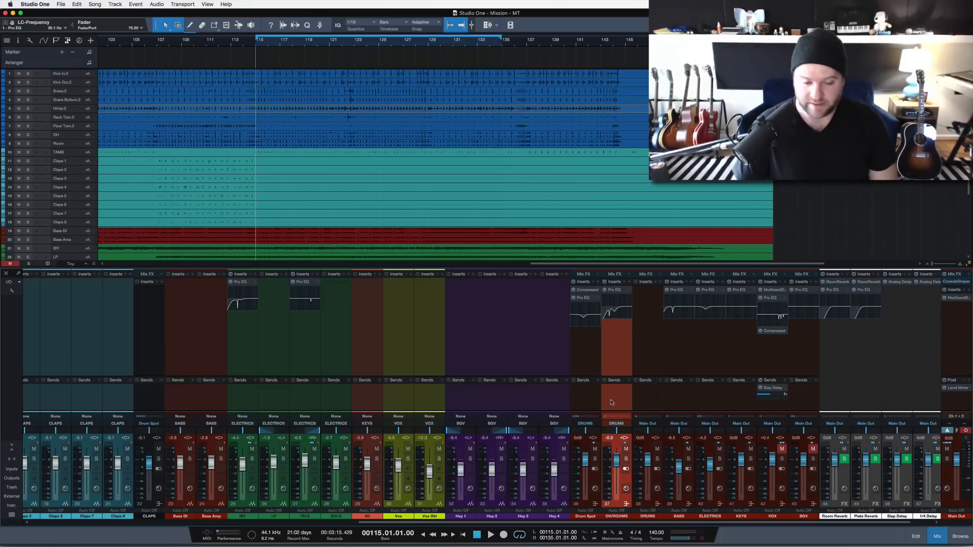
key(space)
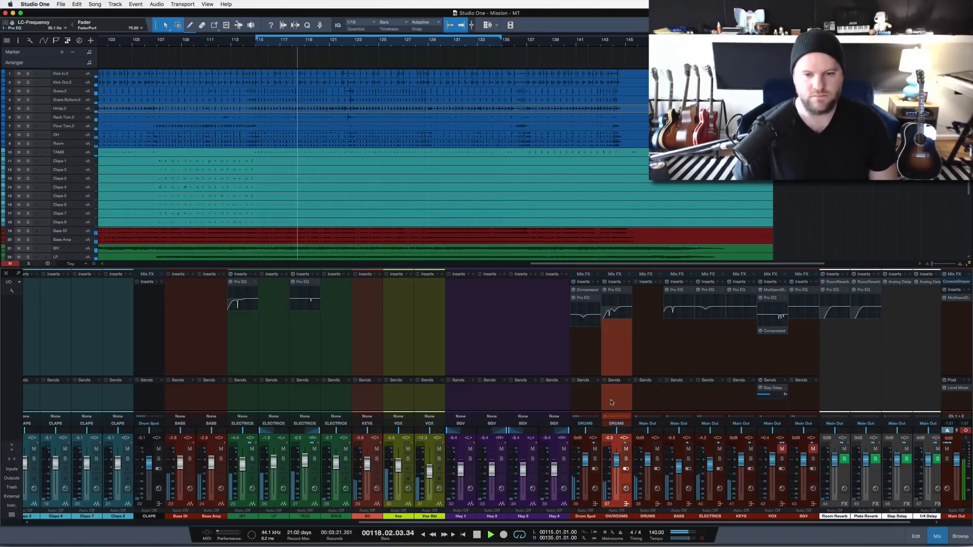
key(space)
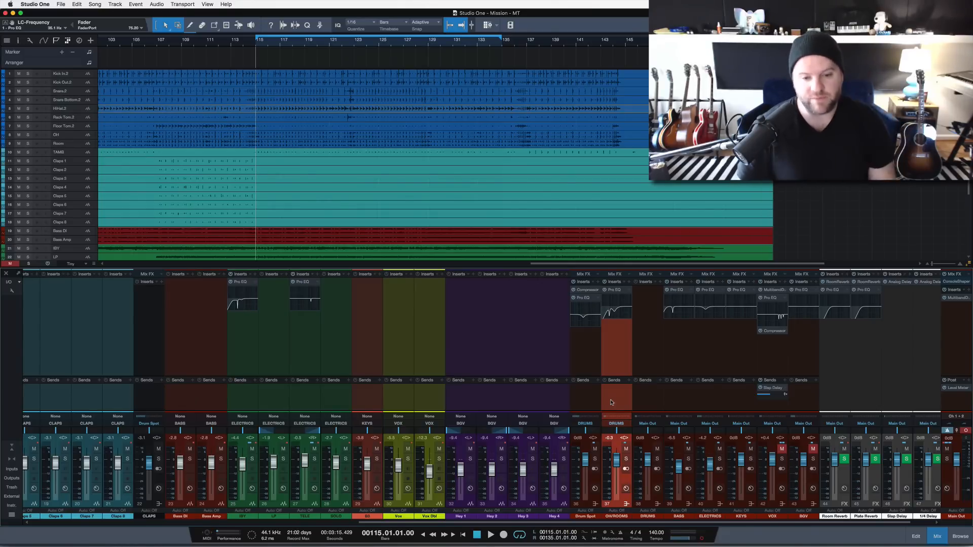
Show the Compressor on the S bus in clear view and watch its gain reduction during playback
scroll(426, 364, left, 10)
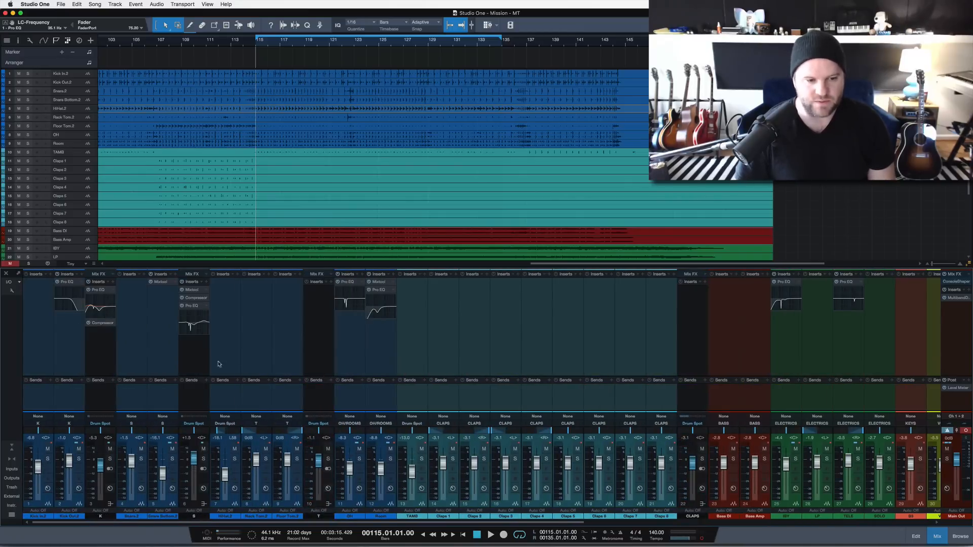
click(194, 298)
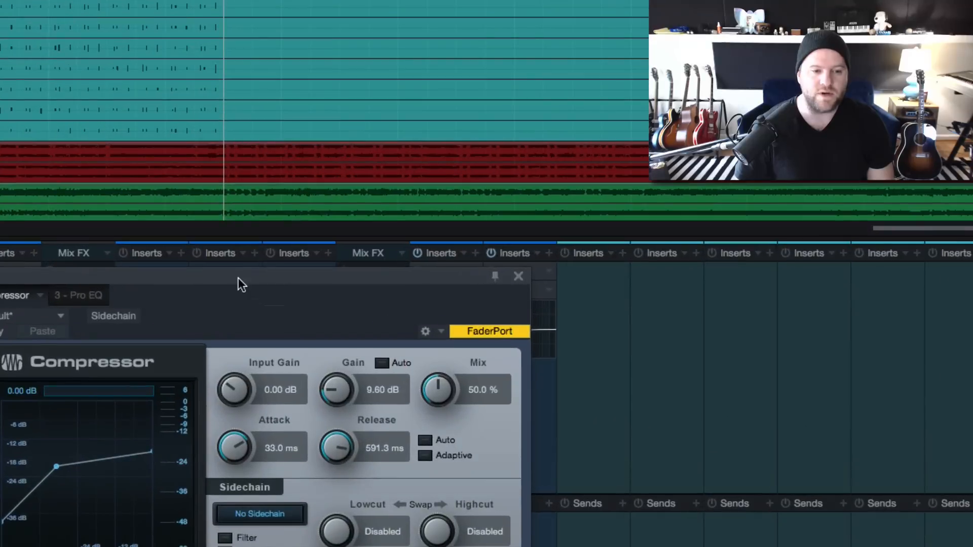
drag(238, 279, 413, 216)
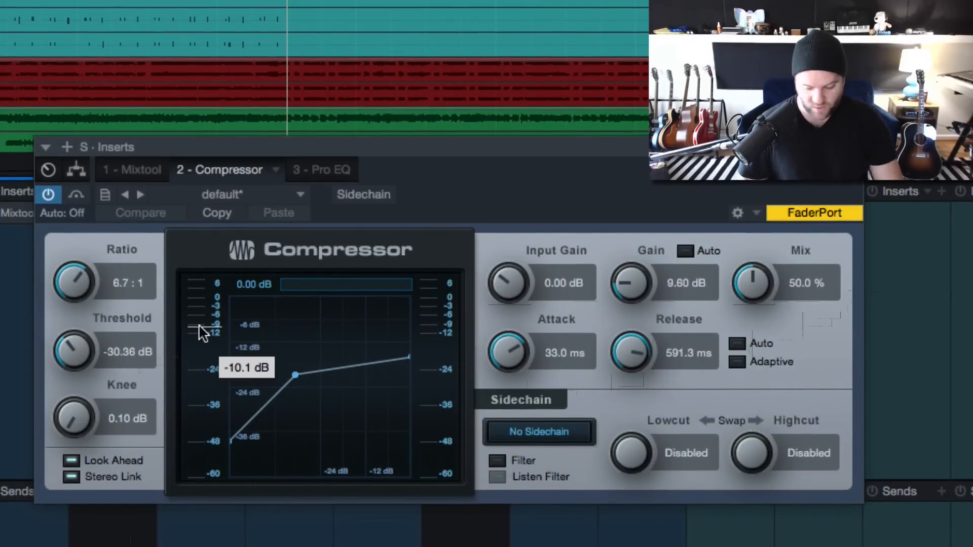
key(space)
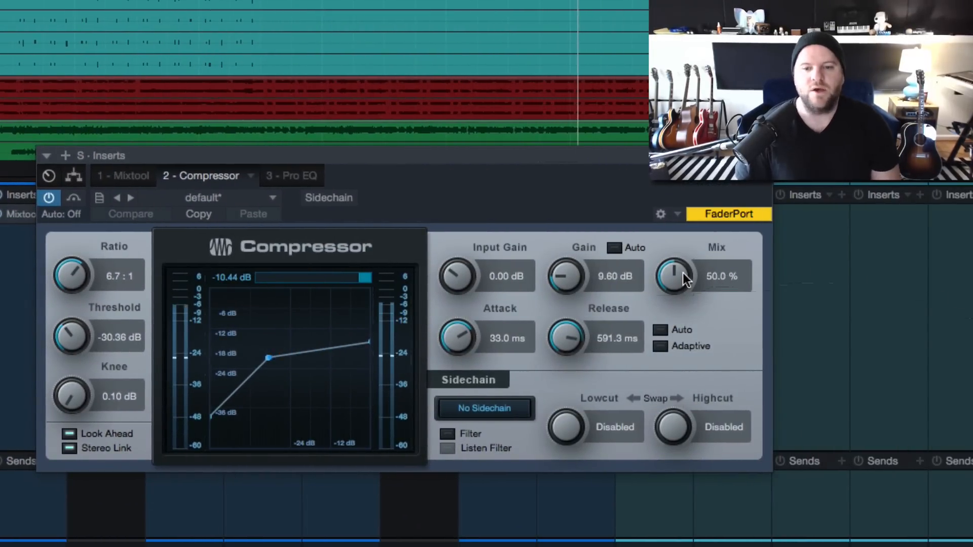
Audition the S bus Compressor at 0% mix and restore Mix to 50%
drag(682, 272, 685, 462)
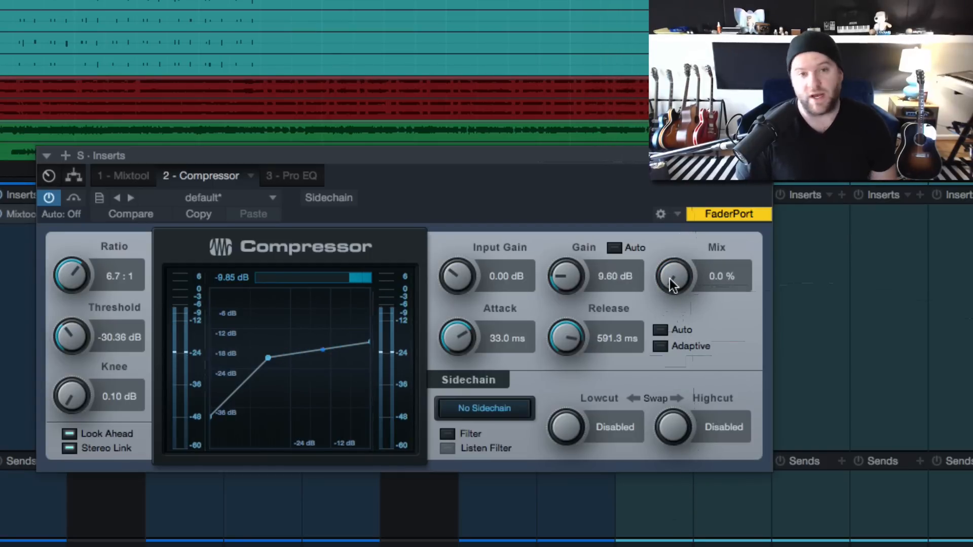
click(722, 276)
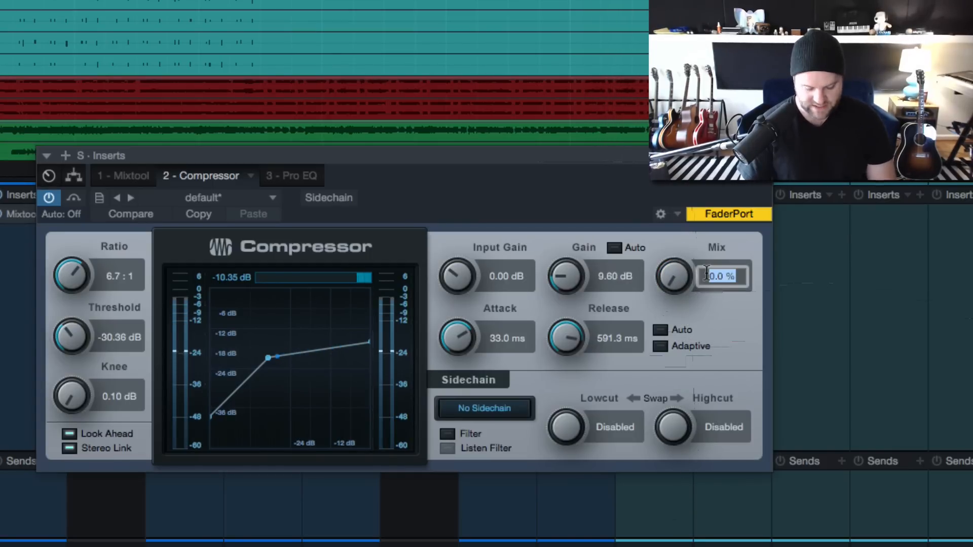
text(50)
key(Return)
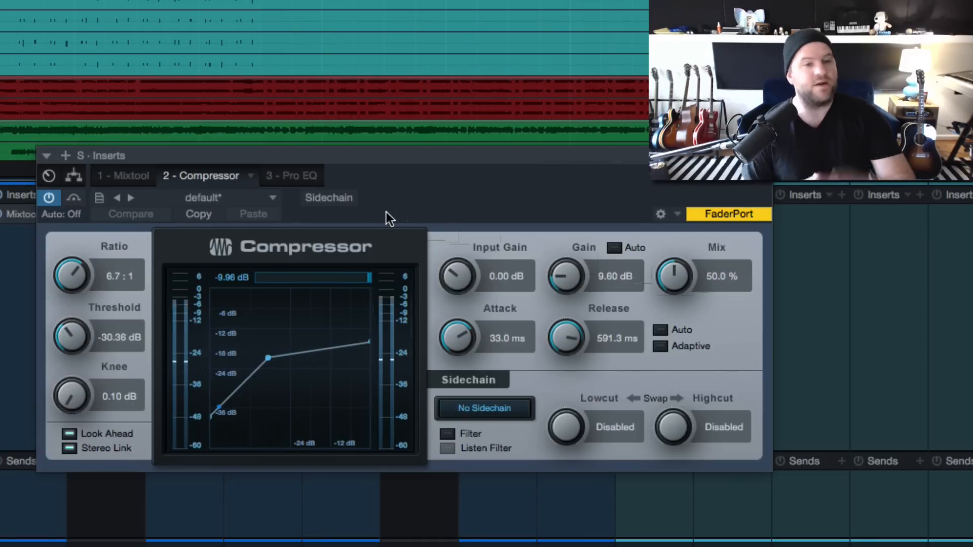
Try a two-way Splitter between Mixtool and Compressor in the S bus insert routing, and remove it
click(72, 175)
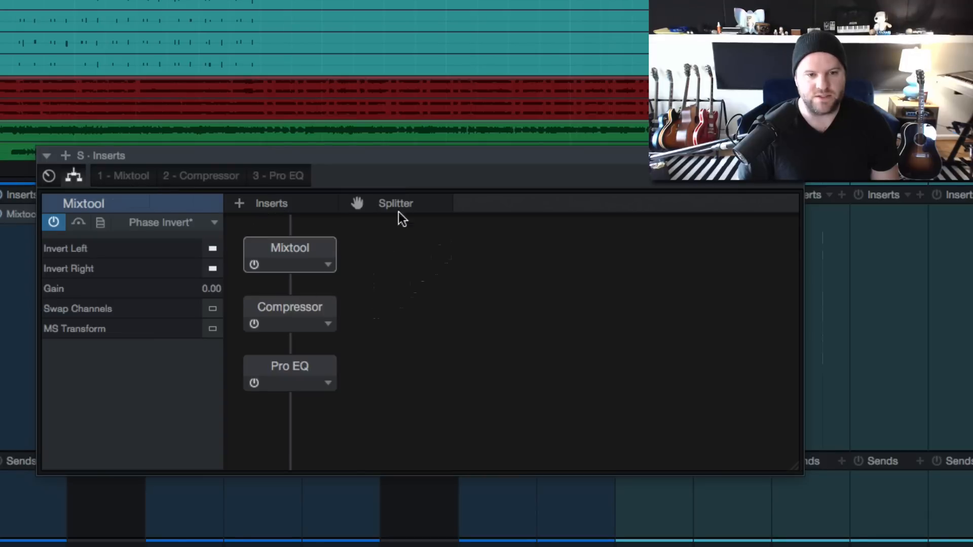
drag(395, 208, 293, 290)
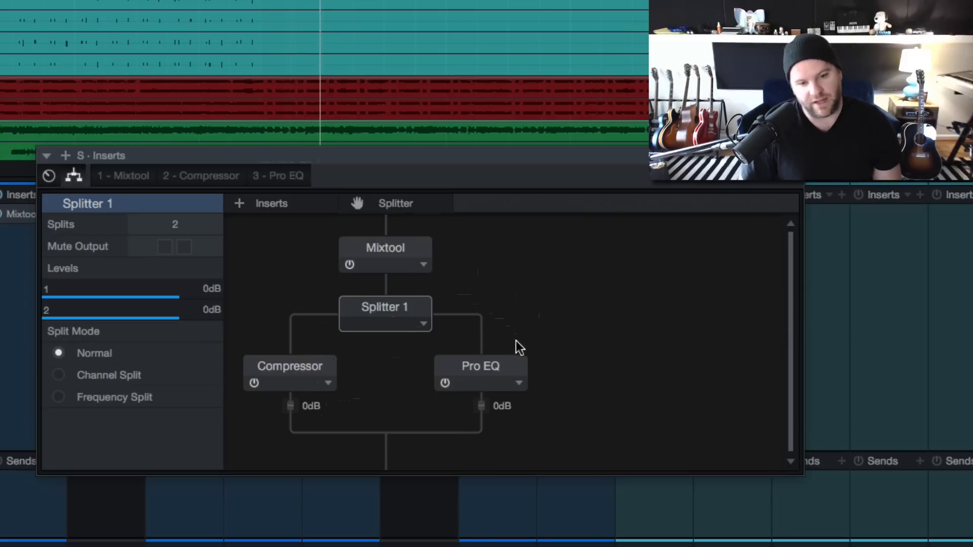
click(420, 323)
click(420, 324)
click(420, 325)
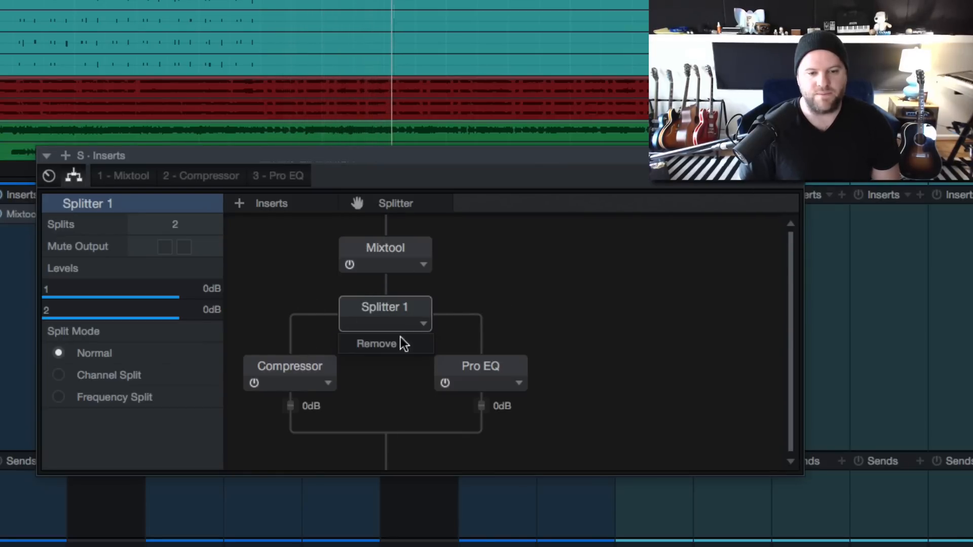
click(400, 343)
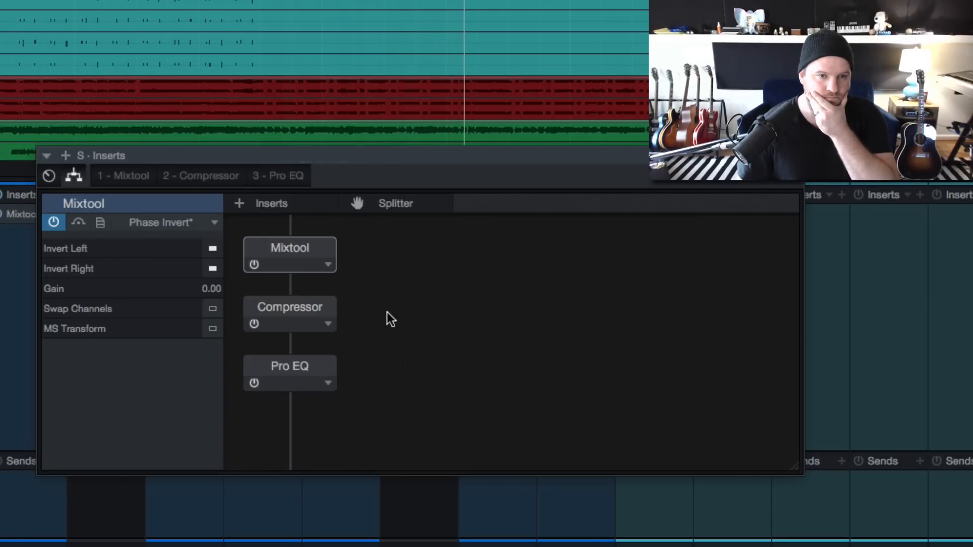
Return to the S bus Compressor, close its window and select the OH and Room channels together
click(202, 176)
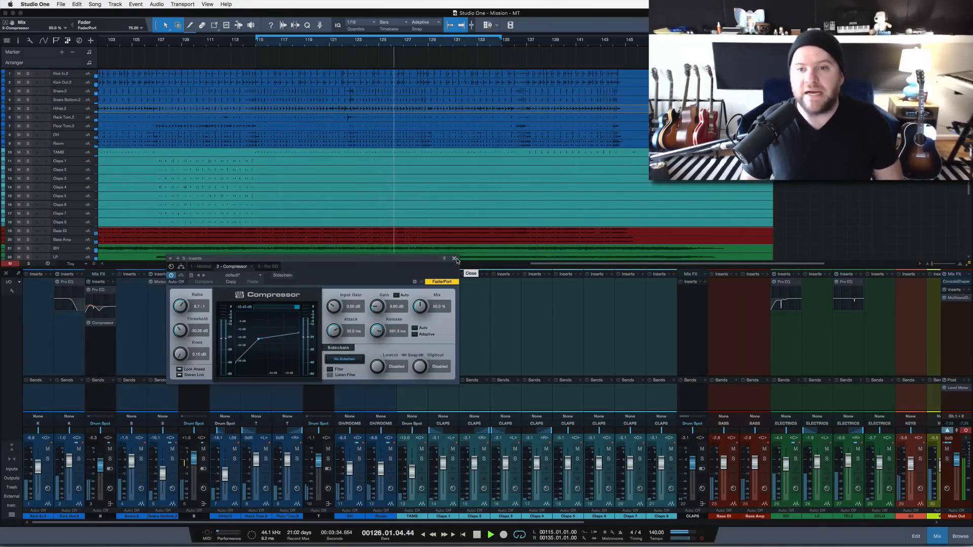
click(455, 259)
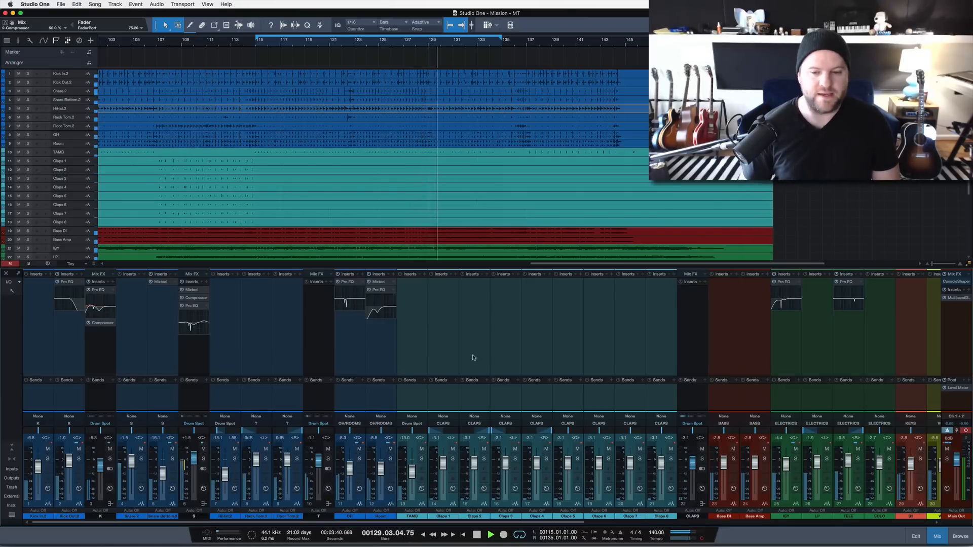
scroll(549, 351, right, 2)
scroll(552, 352, left, 2)
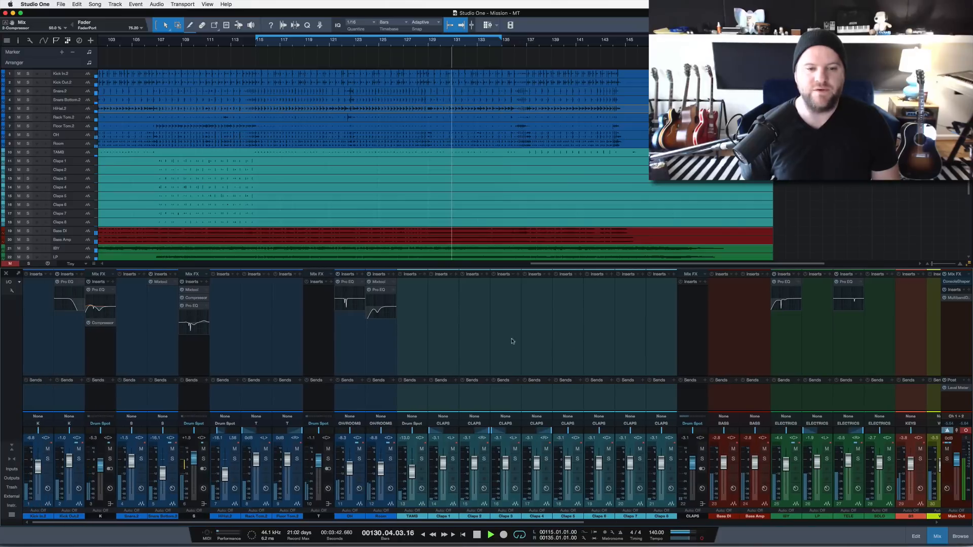
click(379, 340)
shift+click(363, 342)
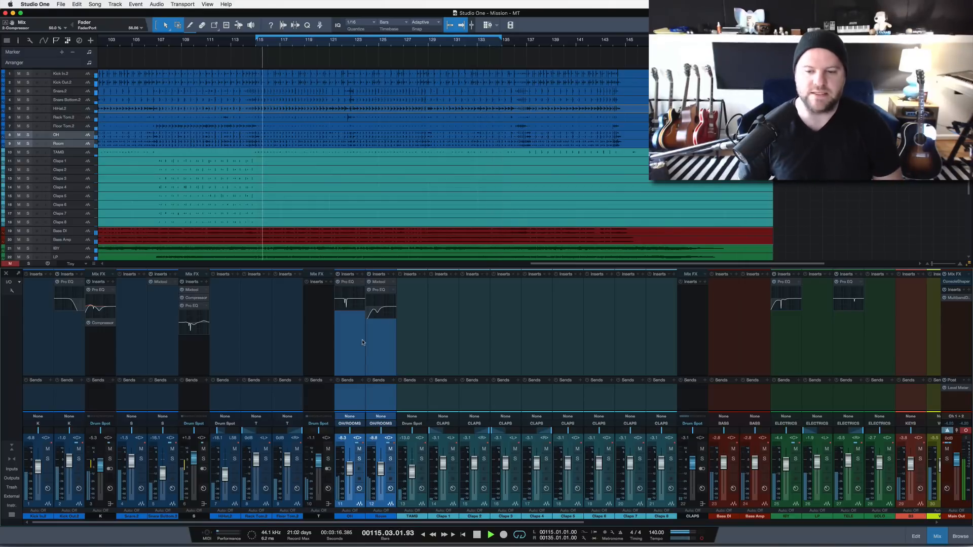
Listen to the looped section with the Drum Spot, OH/ROOMS and DRUMS buses in view and stop playback
scroll(619, 368, right, 6)
scroll(619, 368, right, 10)
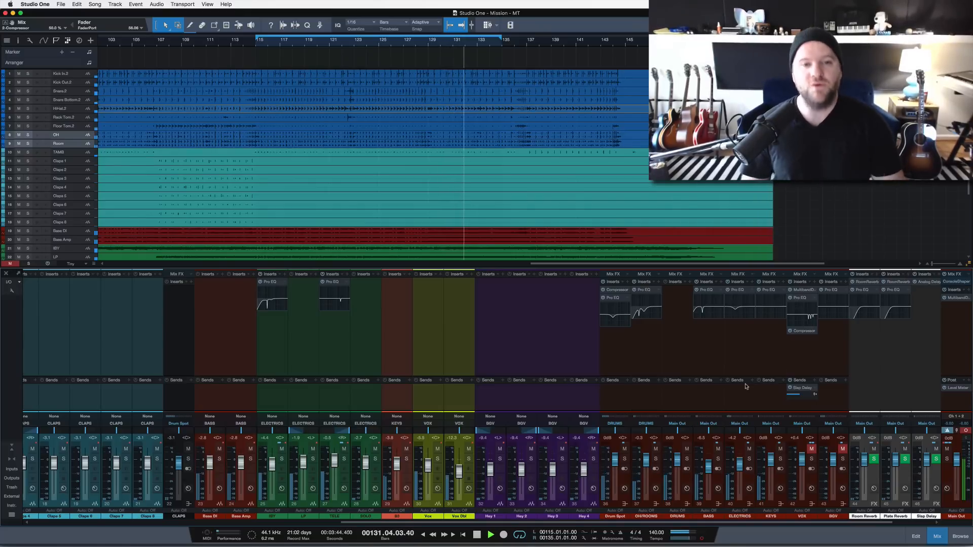
key(space)
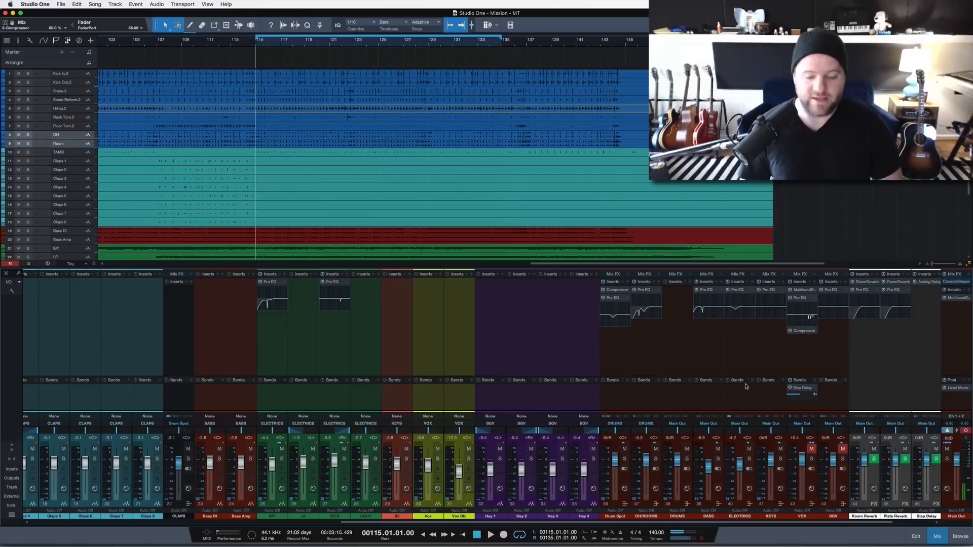